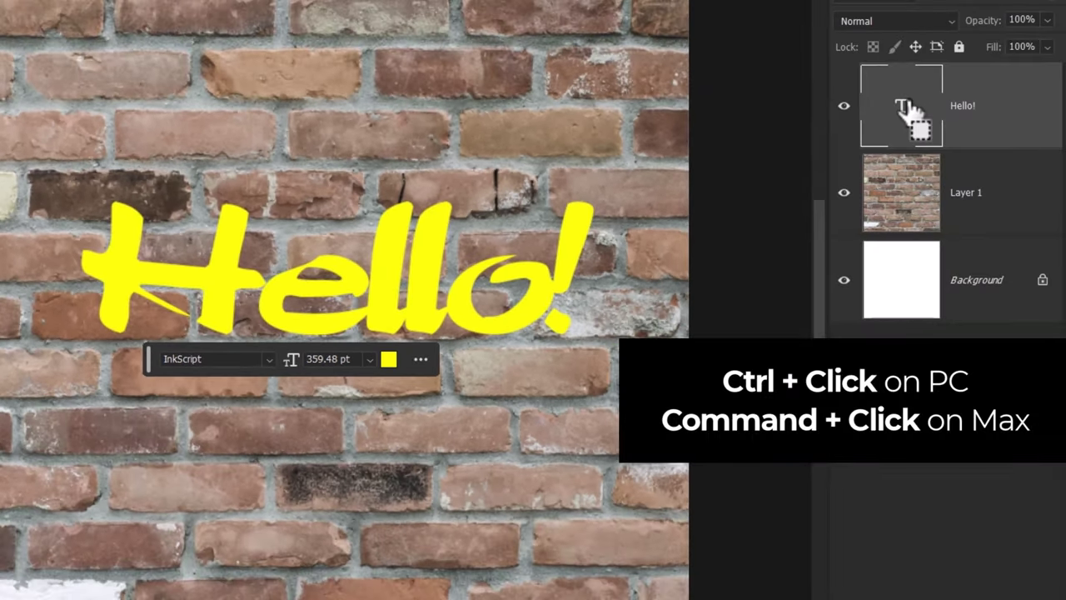
Load the yellow Hello! lettering's outline as a selection from its layer thumbnail
left_click(907, 110, "ctrl")
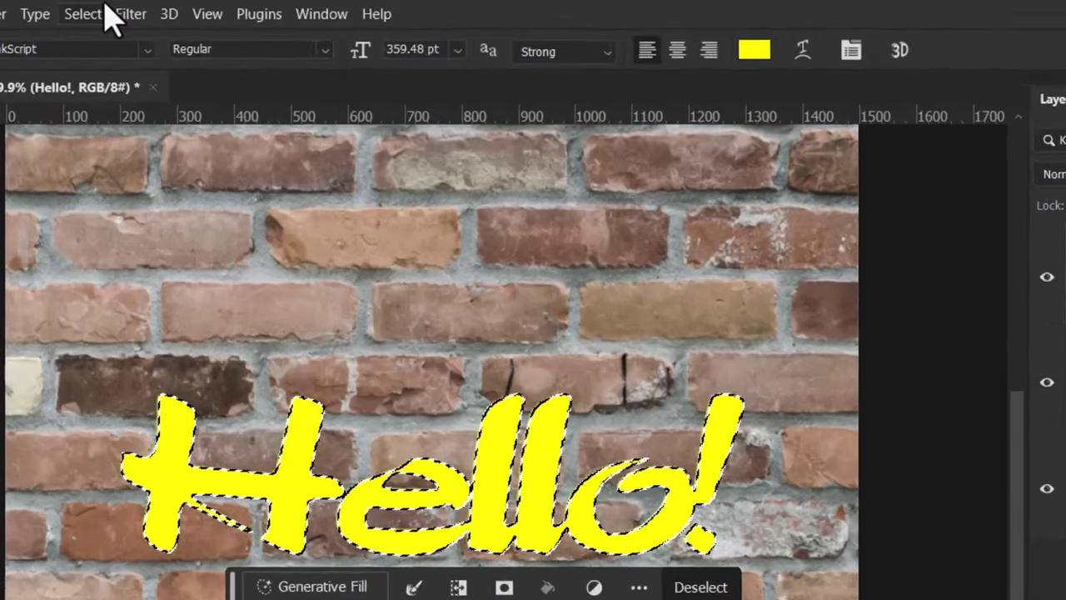
Expand the Hello! selection by 3 pixels with Select > Modify > Expand
left_click(98, 14)
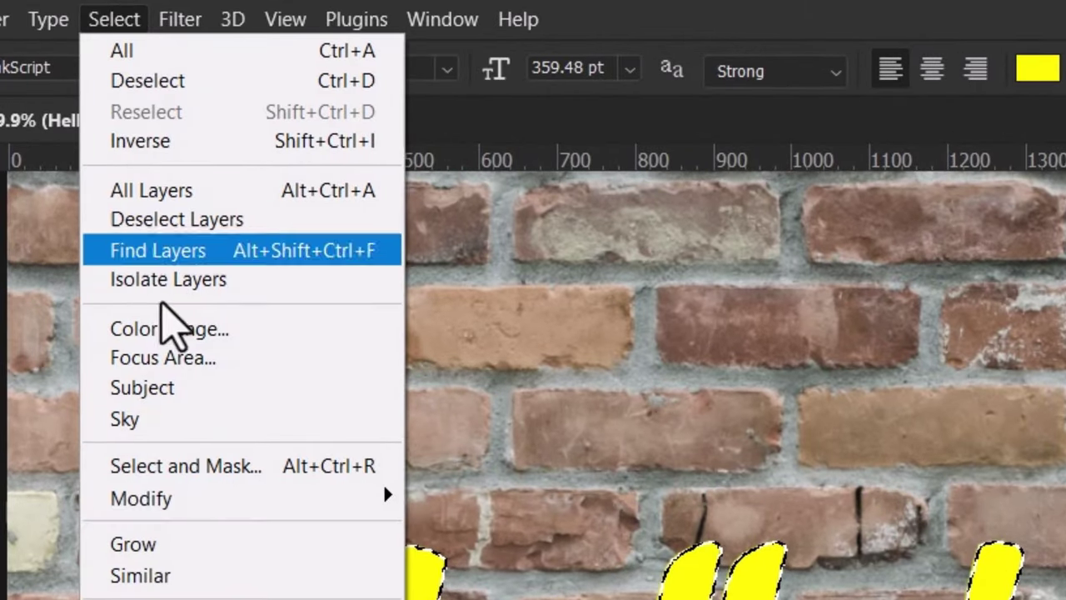
mouse_move(124, 359)
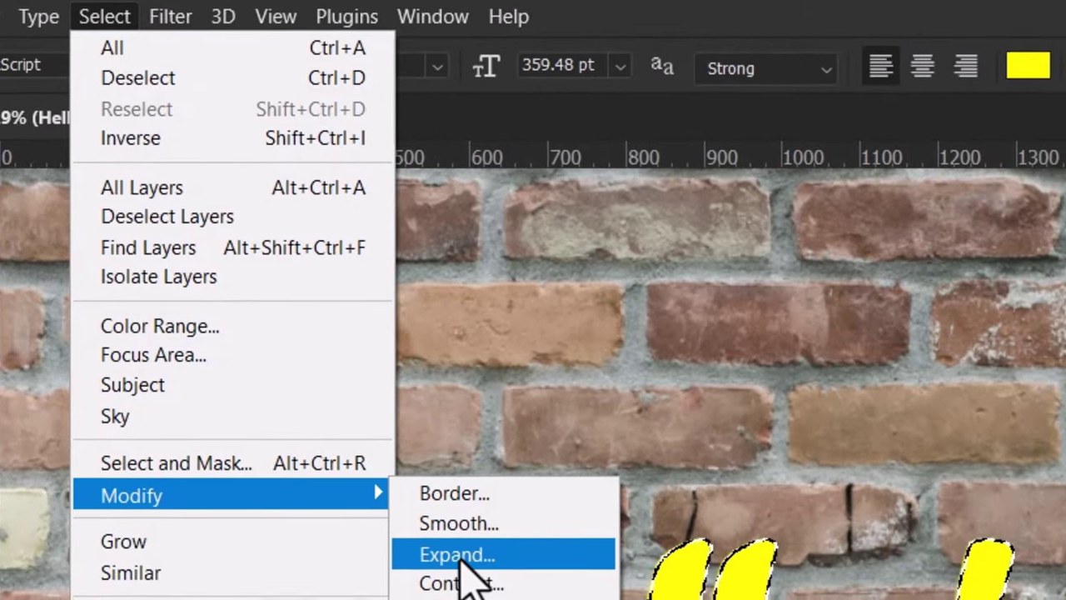
left_click(471, 558)
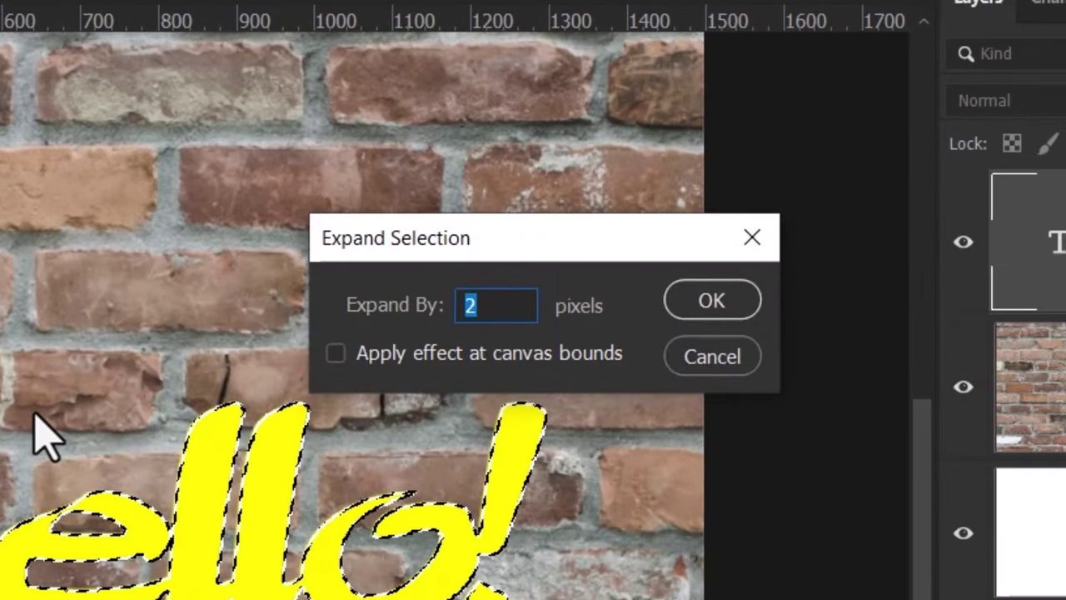
type("3")
key("Return")
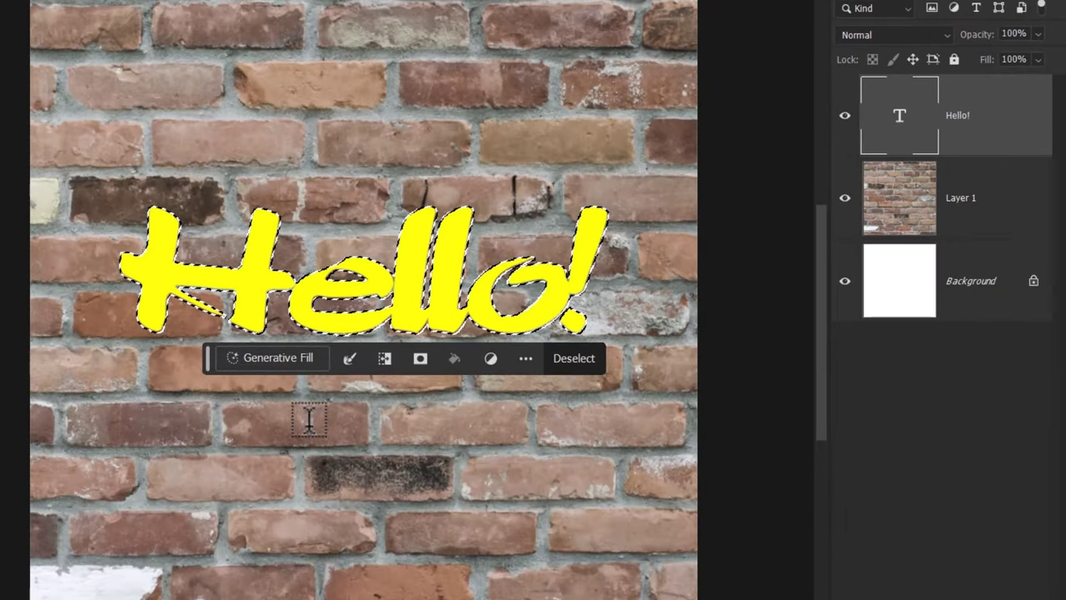
Generative-fill the selection with 'Graffiti Paint', compare the three variations and keep the first
left_click(297, 359)
type("Graffiti Paint")
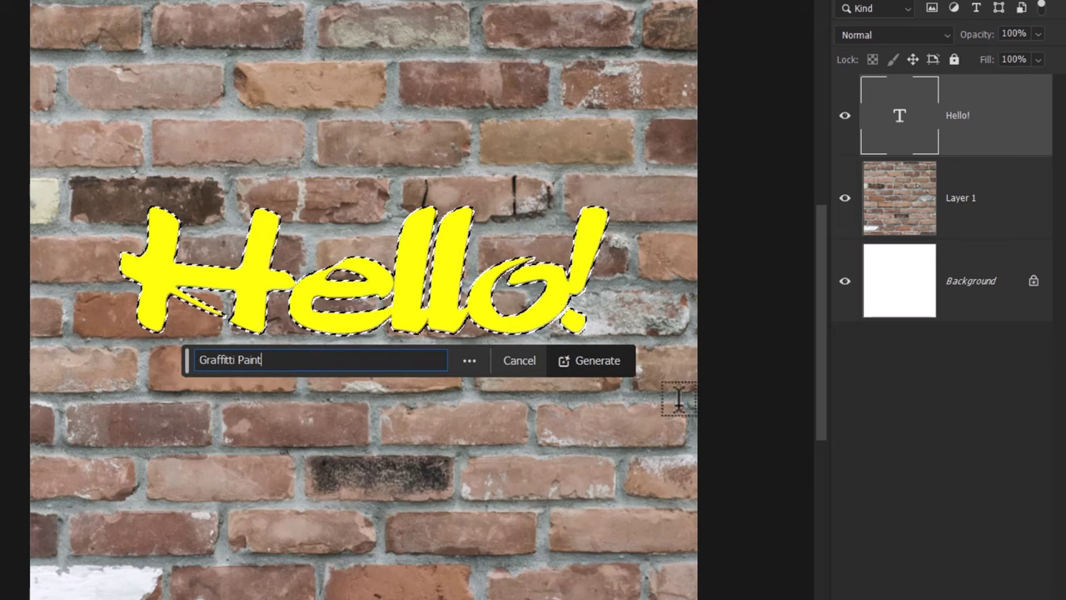
left_click(588, 374)
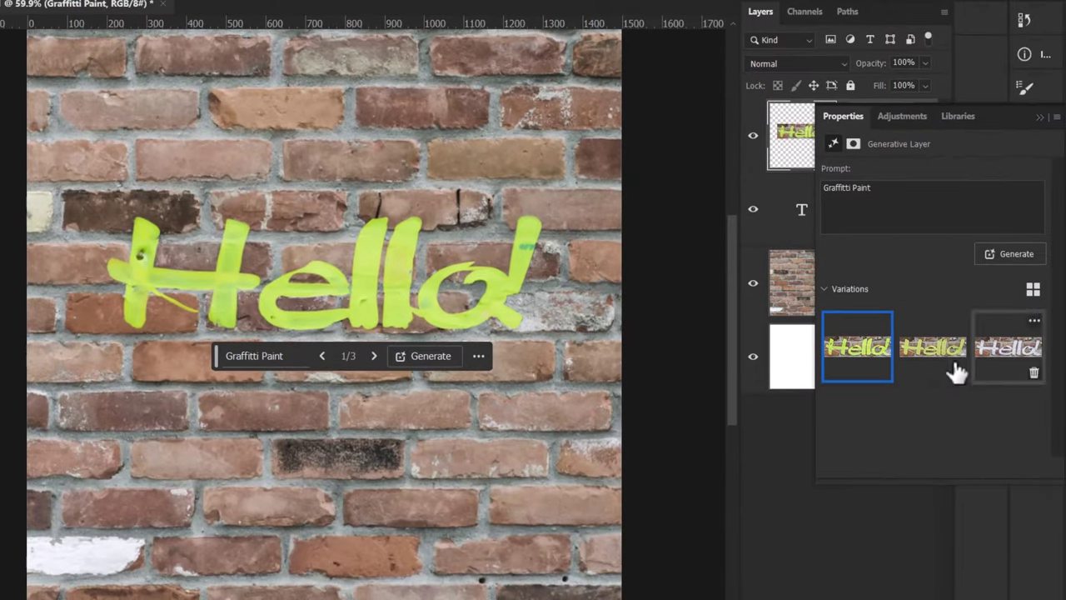
left_click(958, 373)
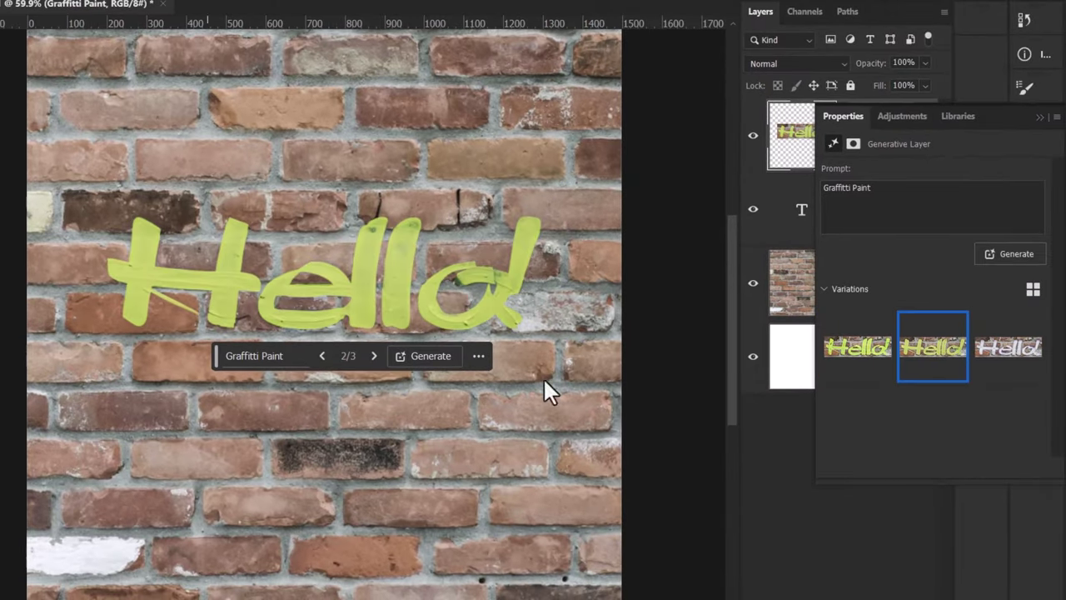
left_click(981, 348)
left_click(859, 354)
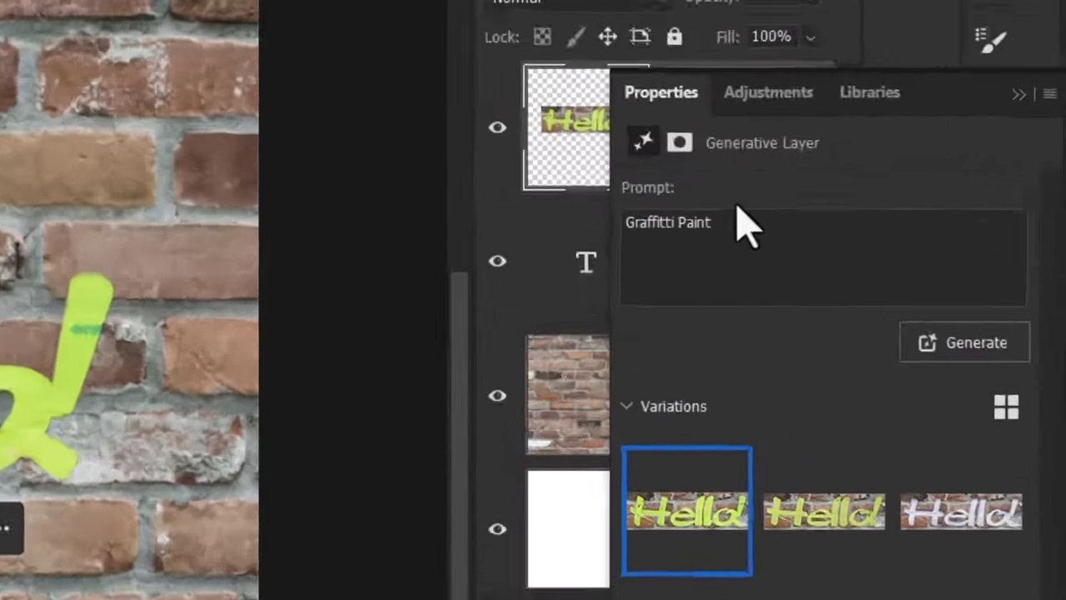
Append ', White paint' to the Graffiti Paint prompt and regenerate
left_click(889, 202)
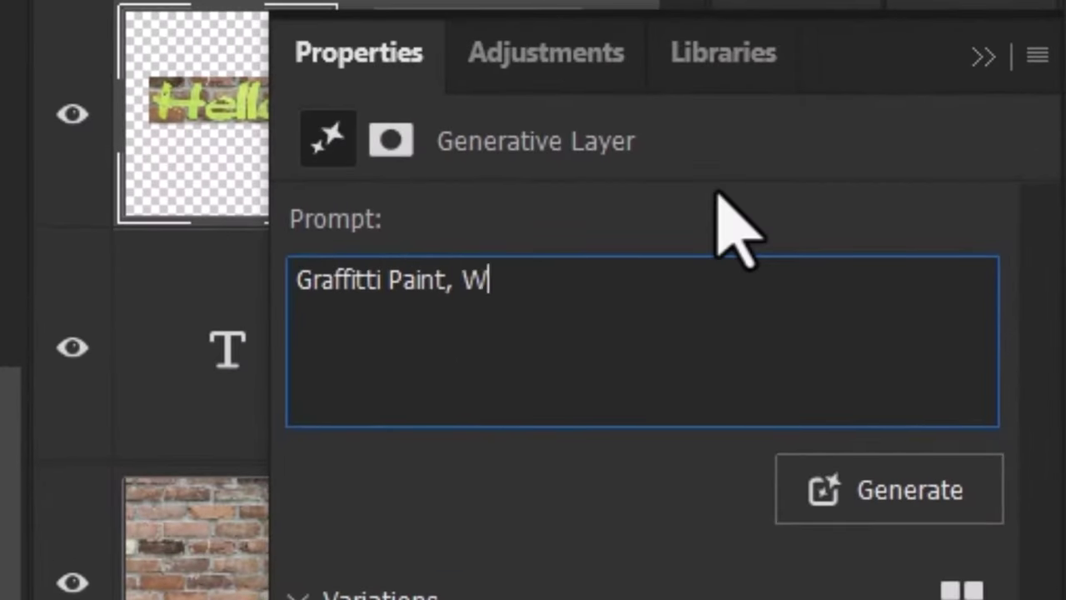
type(", White paint")
left_click(887, 484)
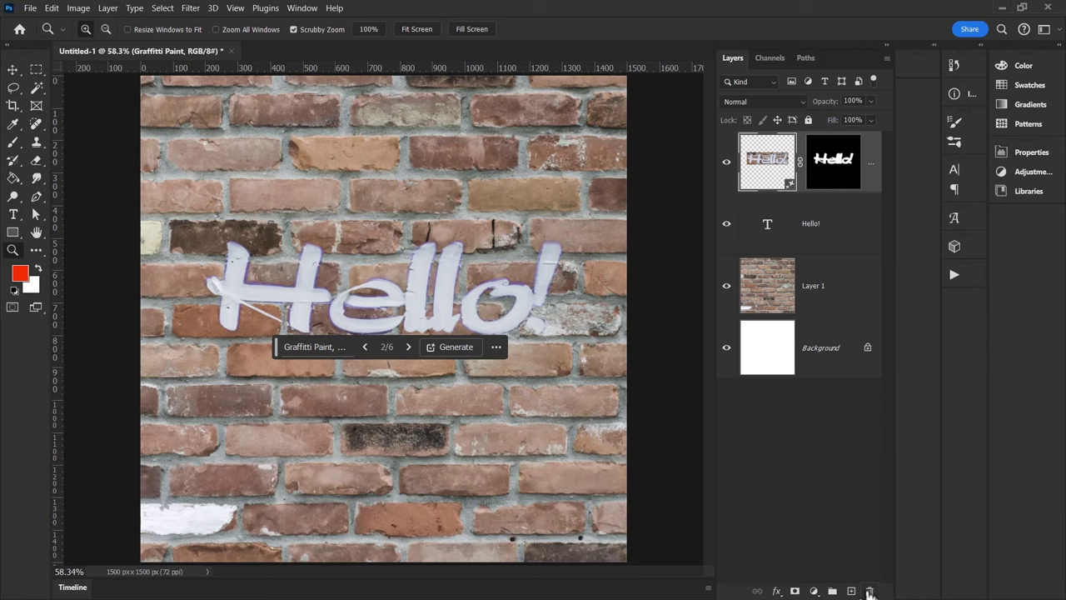
Delete the Graffiti Paint layer and recolour the Hello! text to #96ff00
left_click(869, 591)
left_click(493, 239)
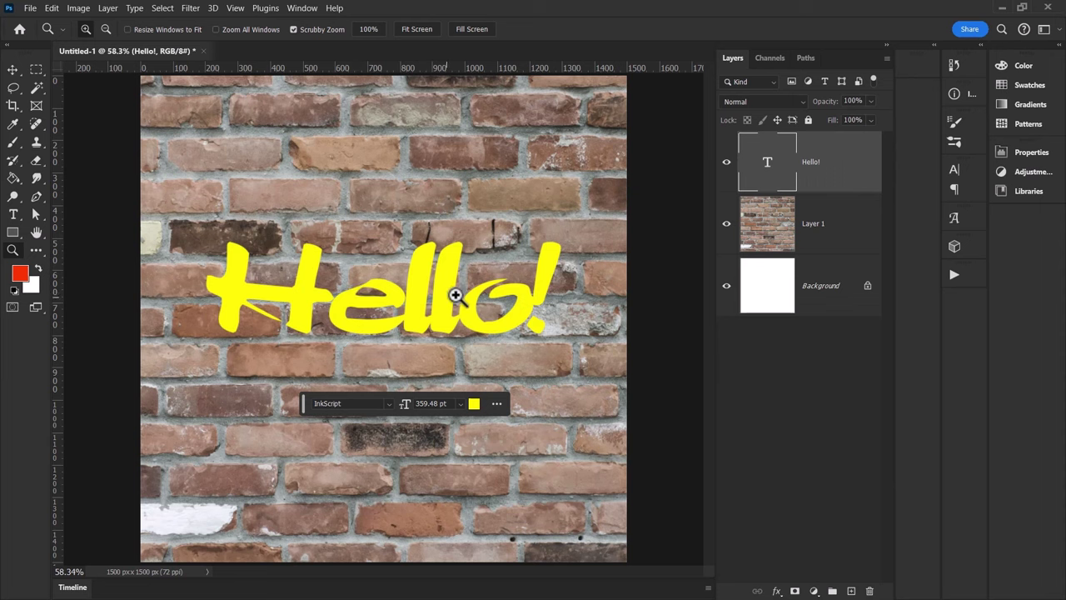
left_click(14, 214)
left_click(553, 30)
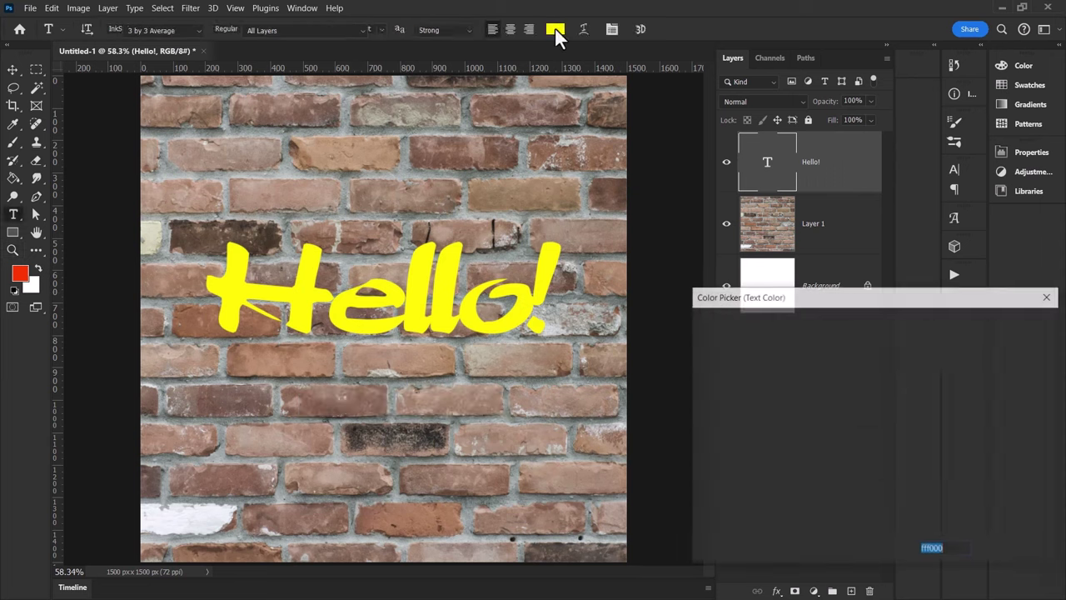
left_click(892, 465)
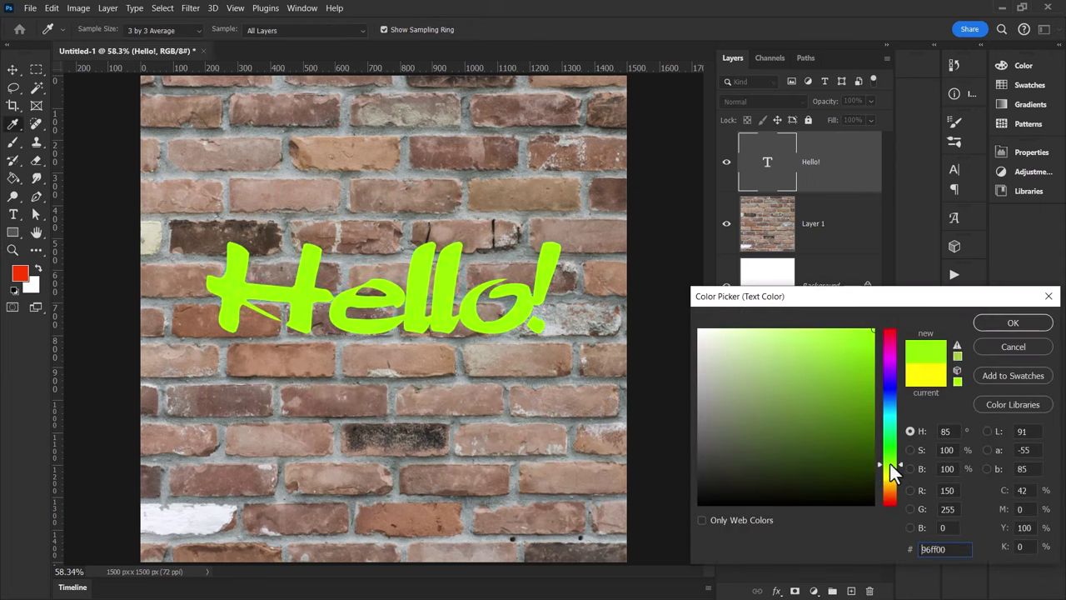
left_click(1009, 324)
Darken the brick wall on Layer 1 by lowering its Hue/Saturation lightness
left_click(805, 240)
key("ctrl+u")
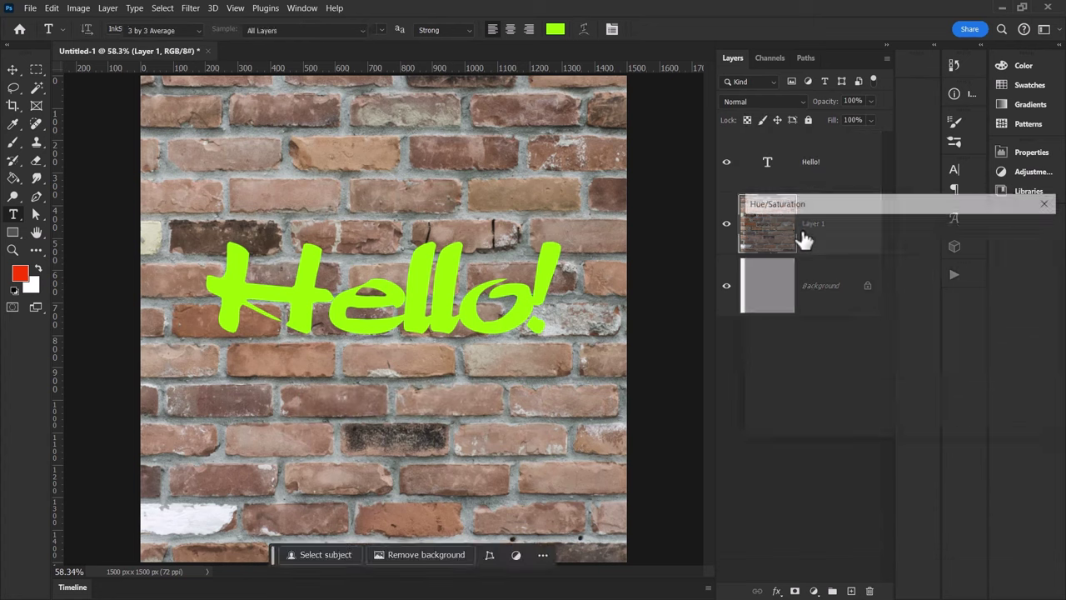
left_click(844, 368)
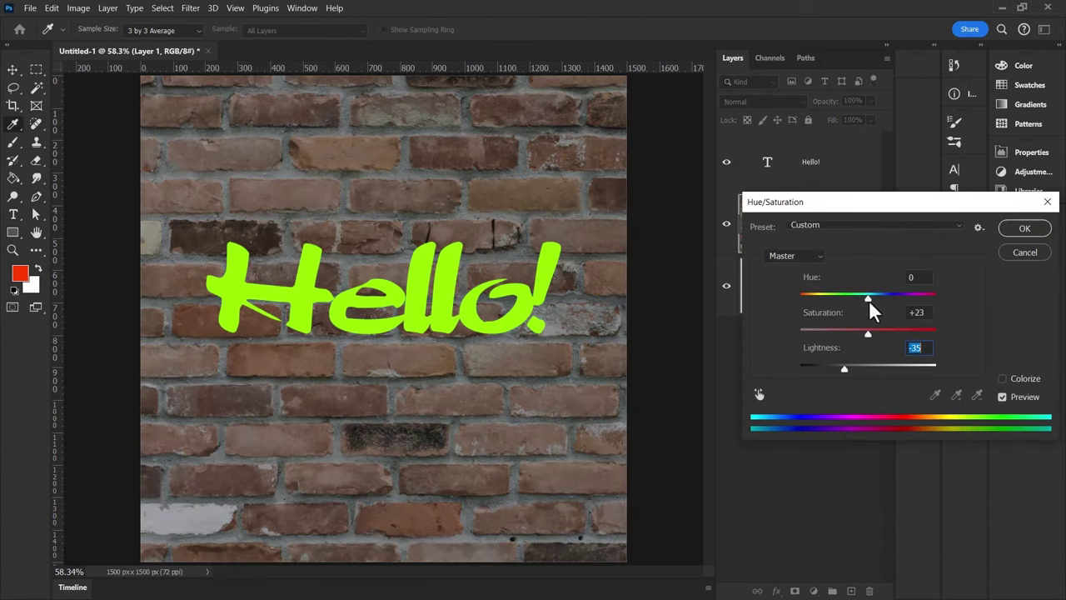
key("Return")
left_click(782, 153)
Load the Hello! text outline as a selection and contract it by 2 pixels
key("l")
left_click(768, 170, "ctrl")
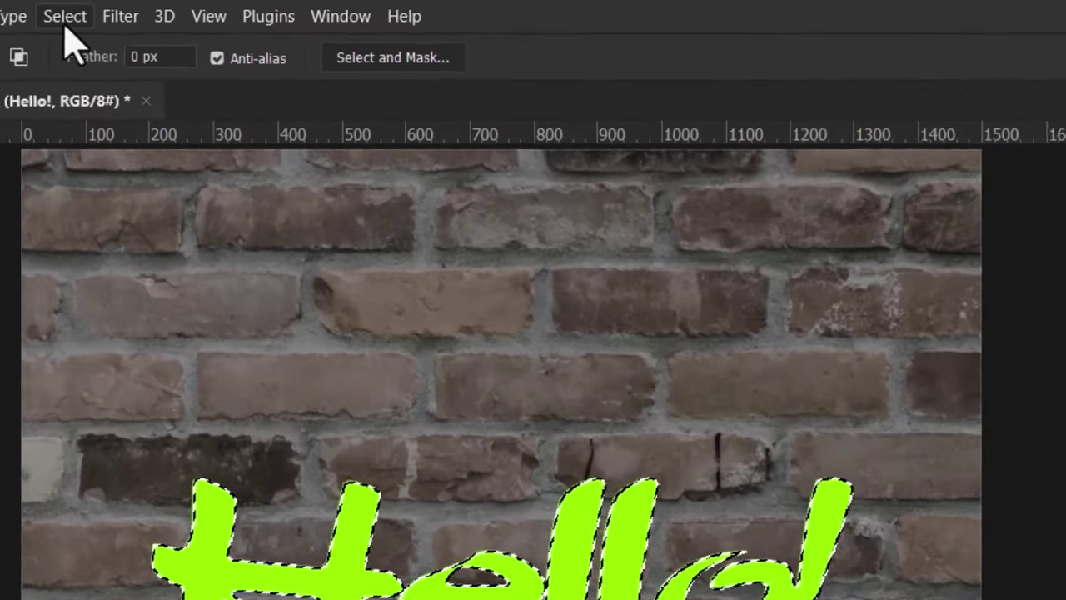
left_click(66, 20)
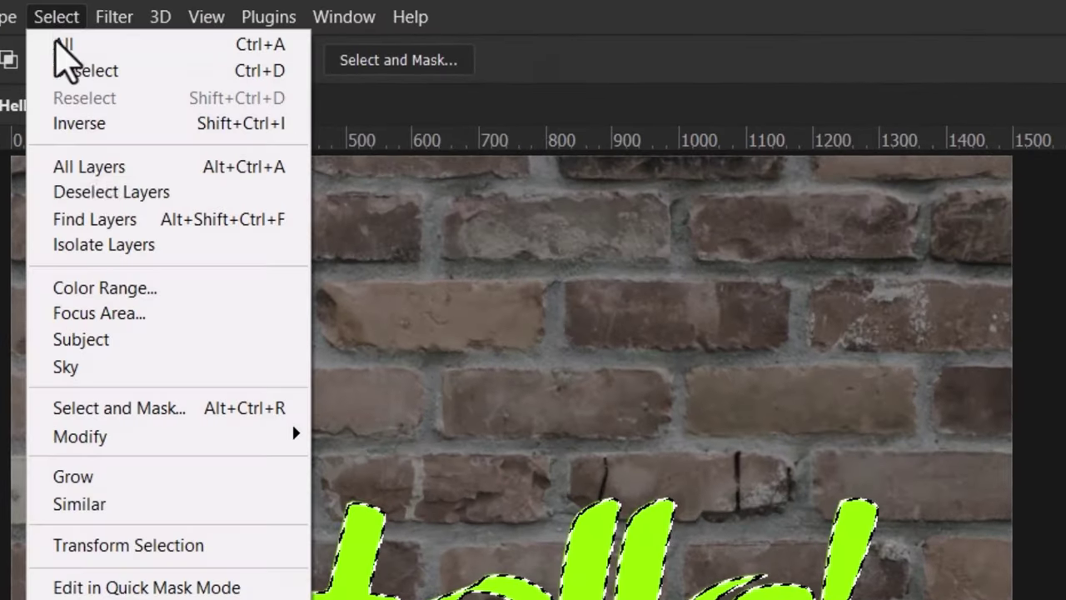
mouse_move(294, 431)
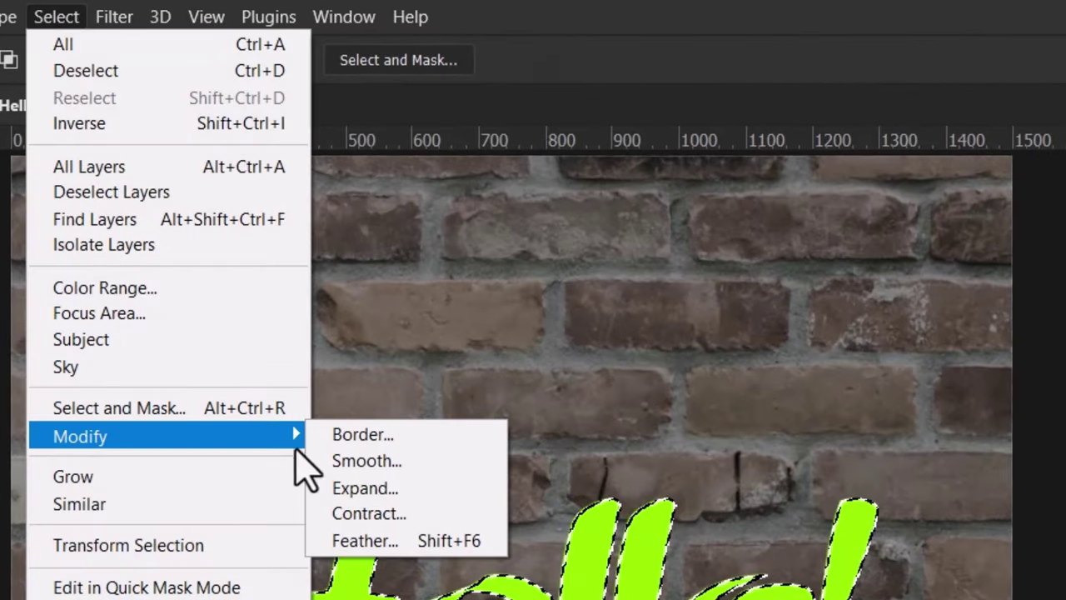
left_click(369, 513)
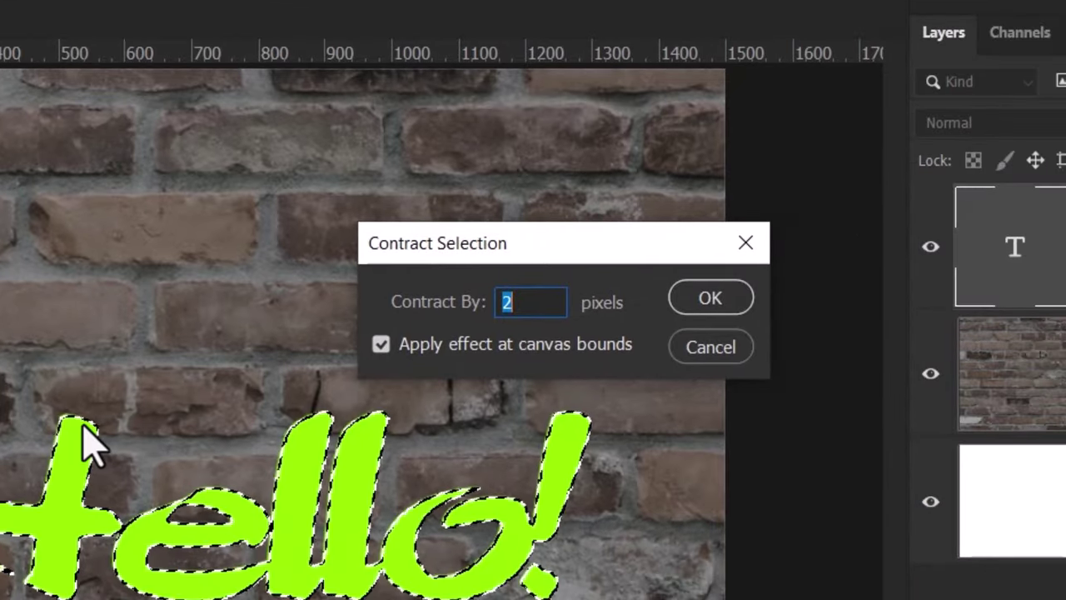
type("4")
key("BackSpace")
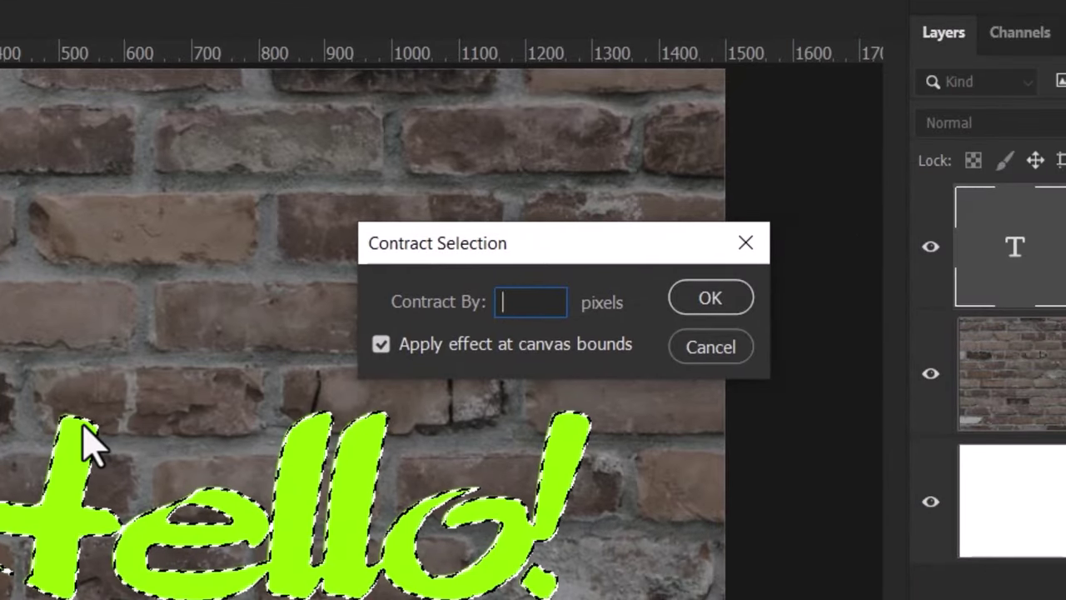
type("2")
key("Return")
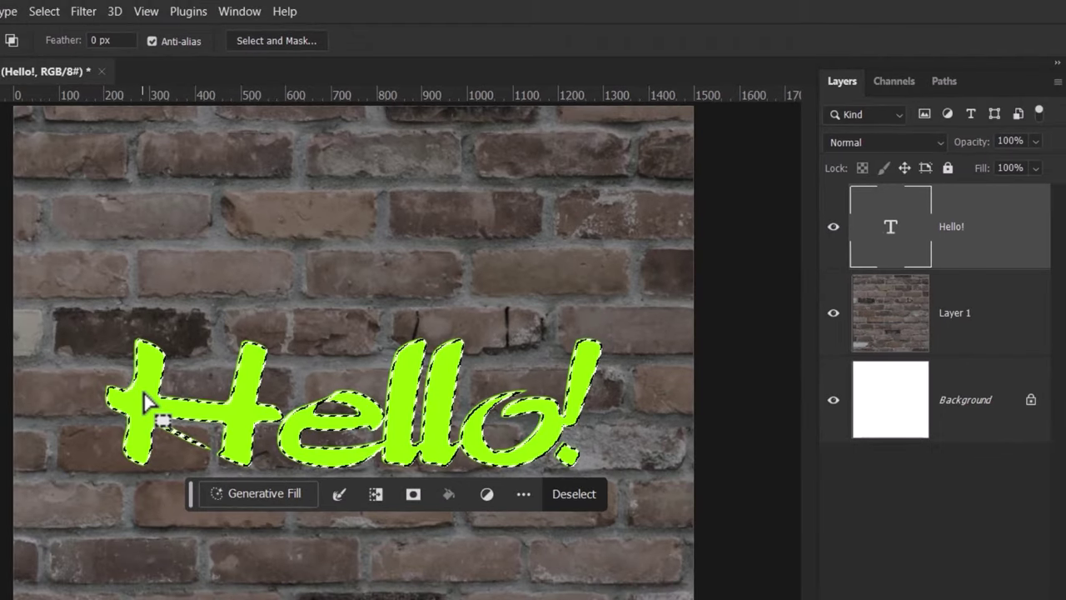
Invert the selection, then trim strips off its top, right and left edges
left_click(33, 11)
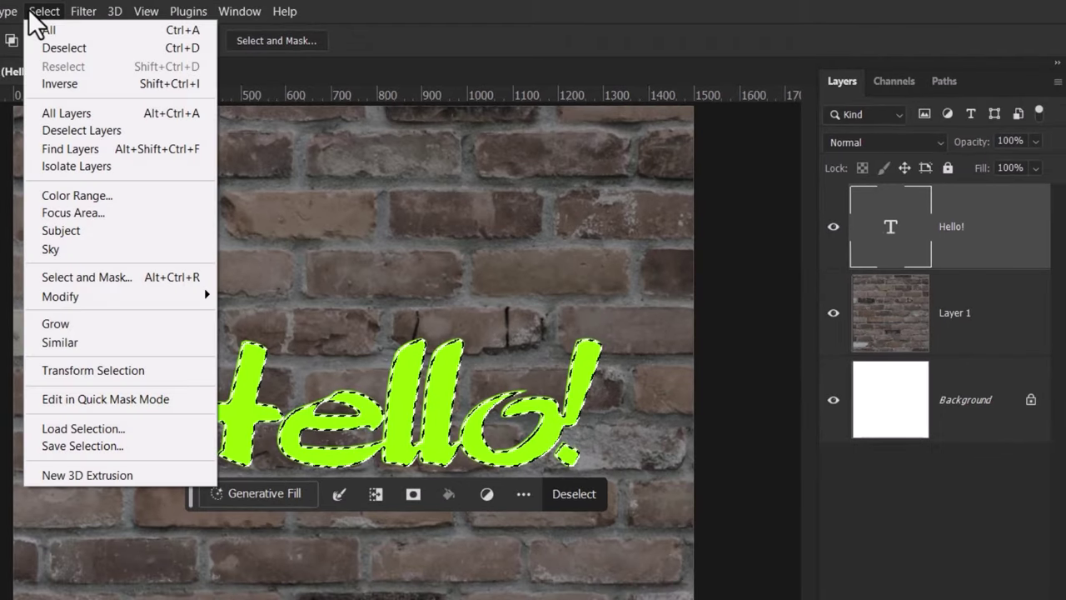
left_click(55, 87)
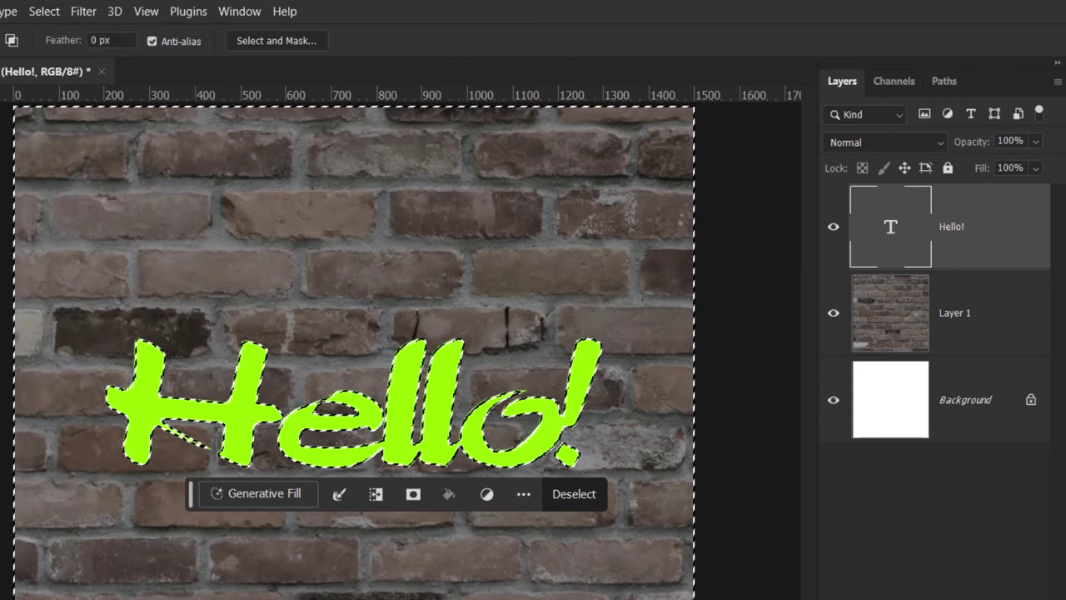
key("m")
left_click_drag(12, 173, 694, 101)
left_click_drag(693, 152, 648, 597)
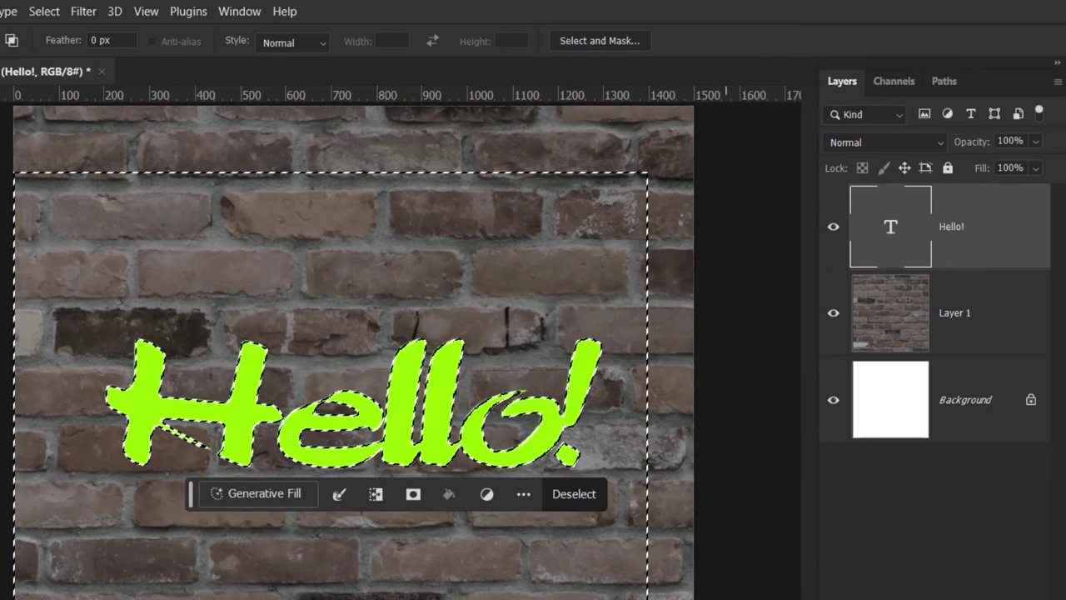
left_click_drag(13, 137, 64, 597)
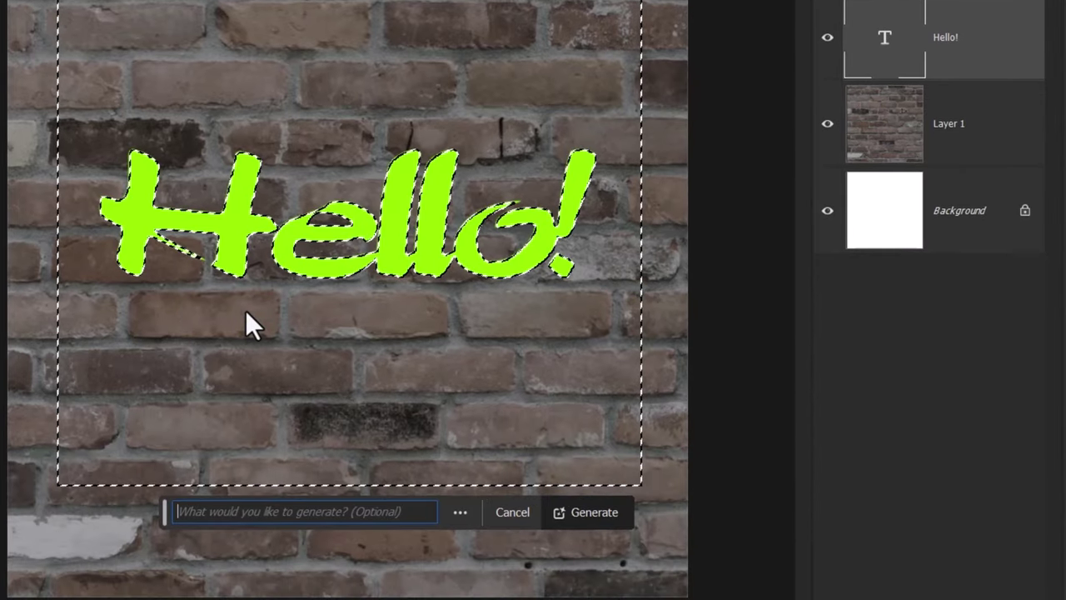
Generate 'graffitti, fluro yellow, brick wall' around Hello! and keep the second variation
type("graffitti, fluro y")
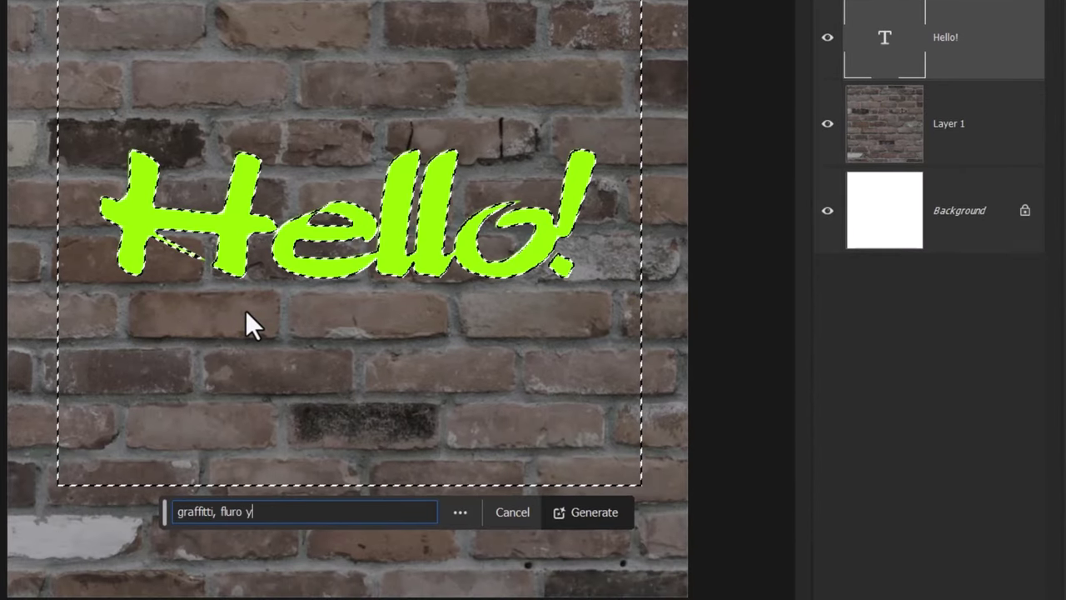
type("ellow, brick wall")
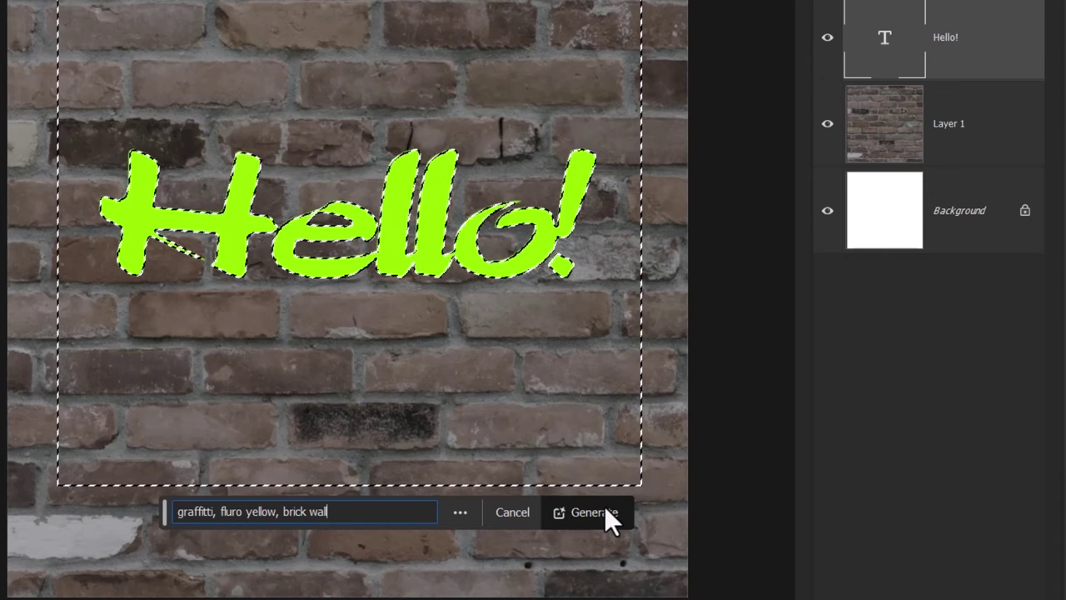
left_click(599, 511)
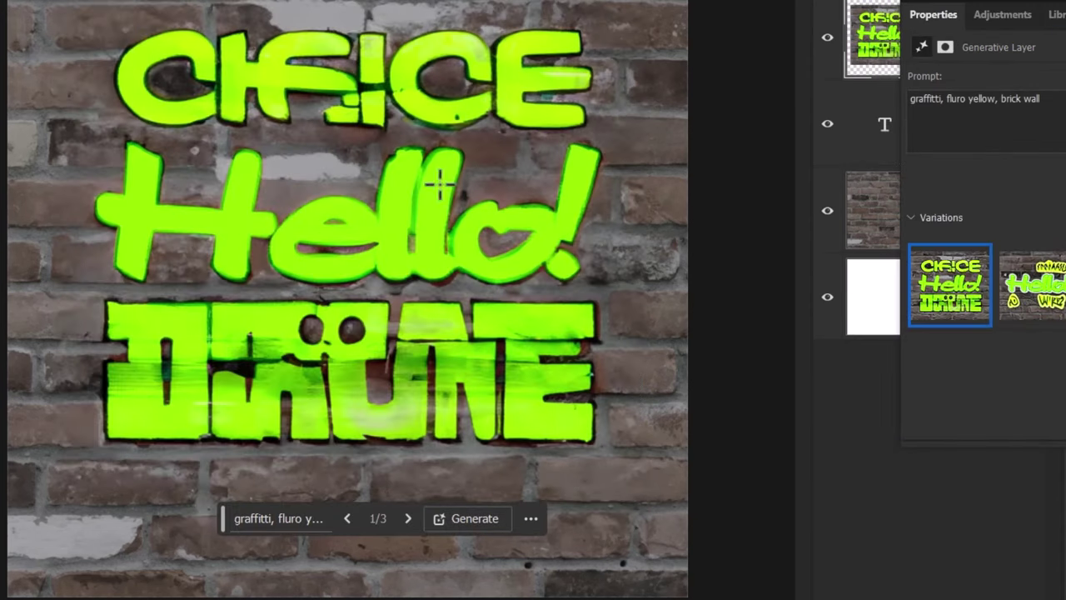
left_click(1041, 306)
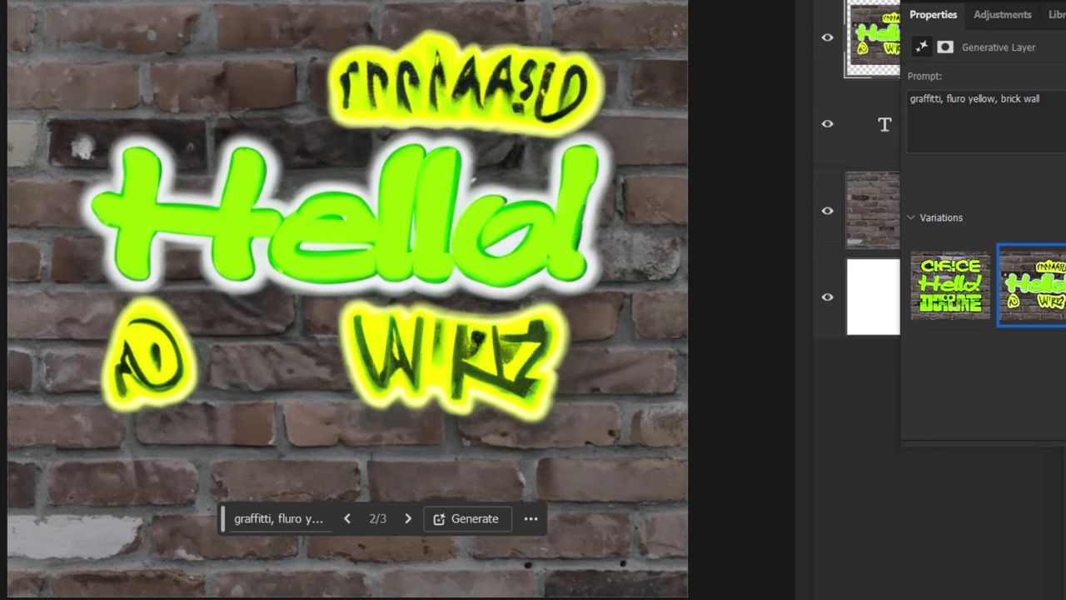
left_click(1065, 286)
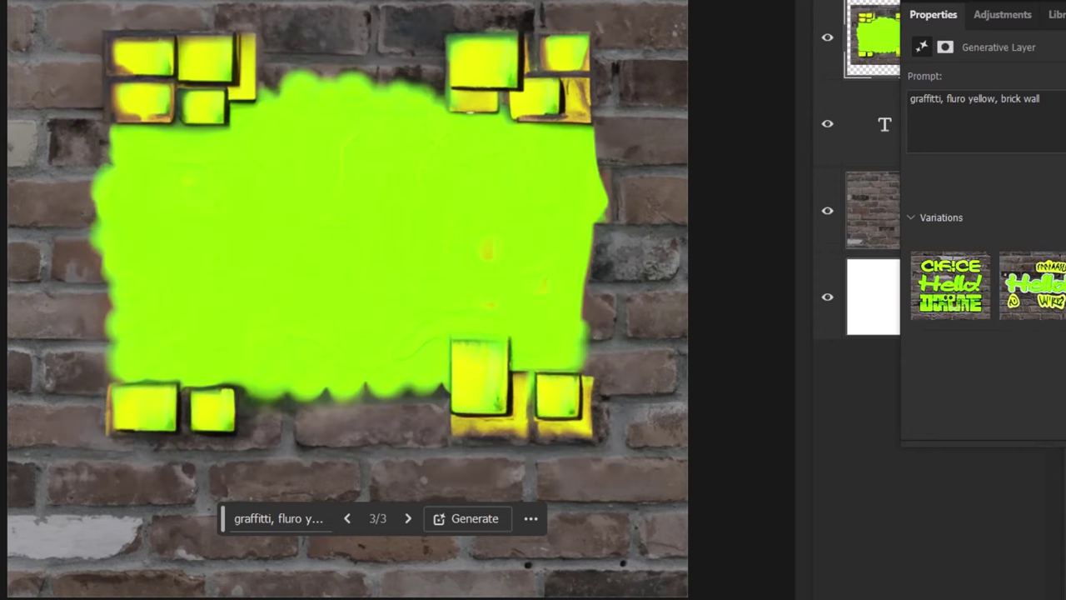
left_click(1050, 317)
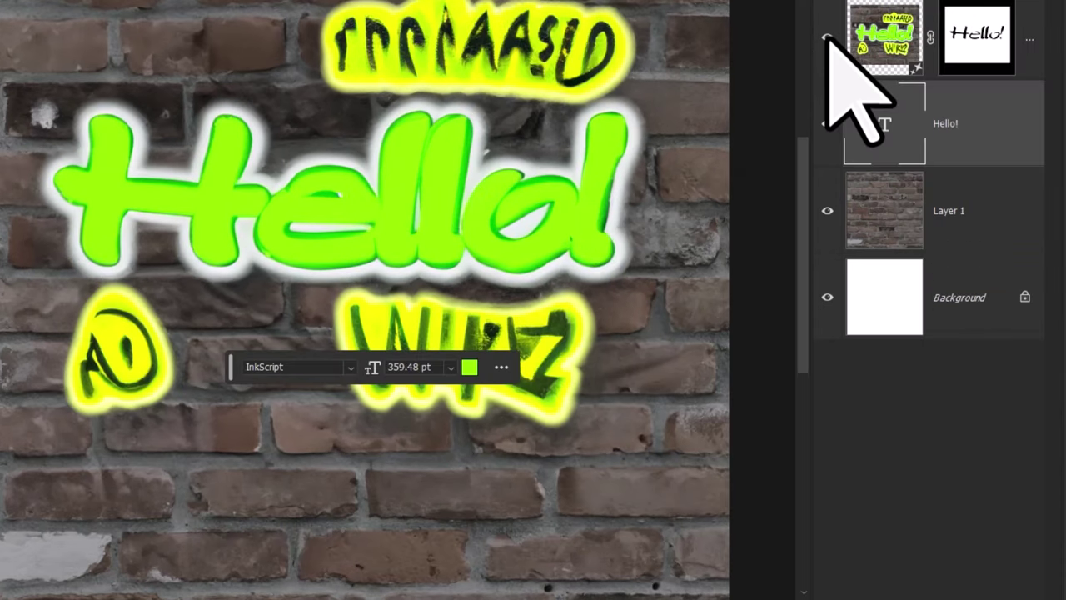
Hide the fluro graffiti layer and select the Hello! lettering expanded by 2 pixels
left_click(828, 38)
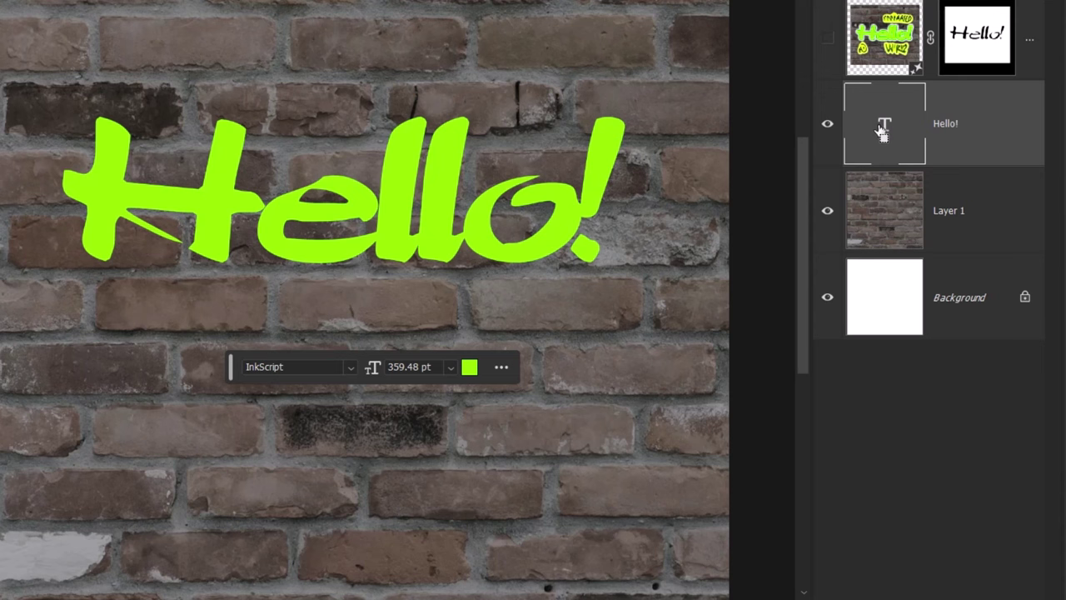
left_click(883, 129, "ctrl")
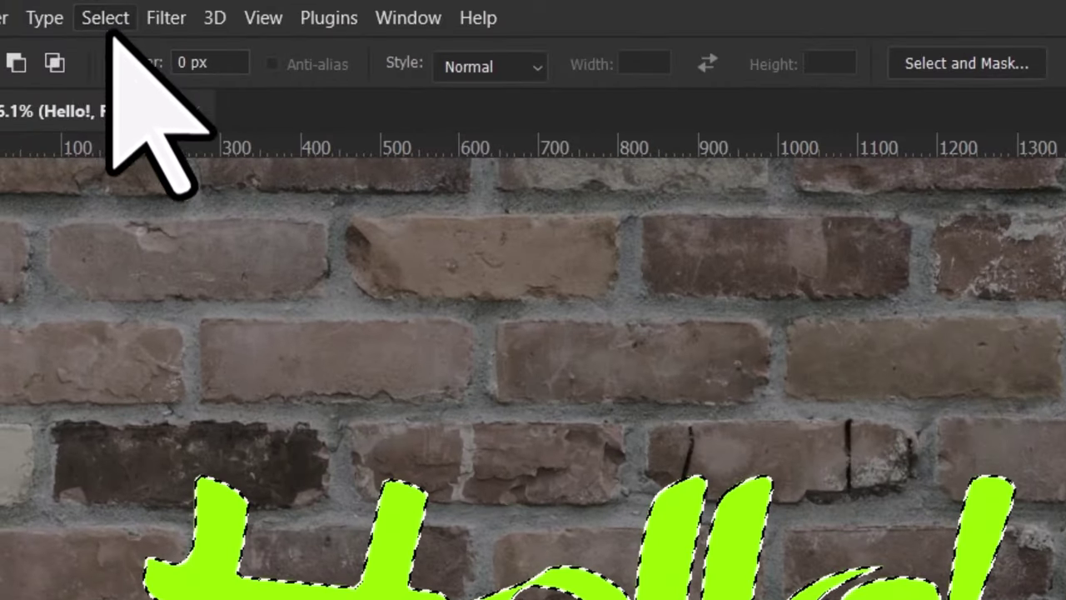
left_click(106, 23)
mouse_move(162, 462)
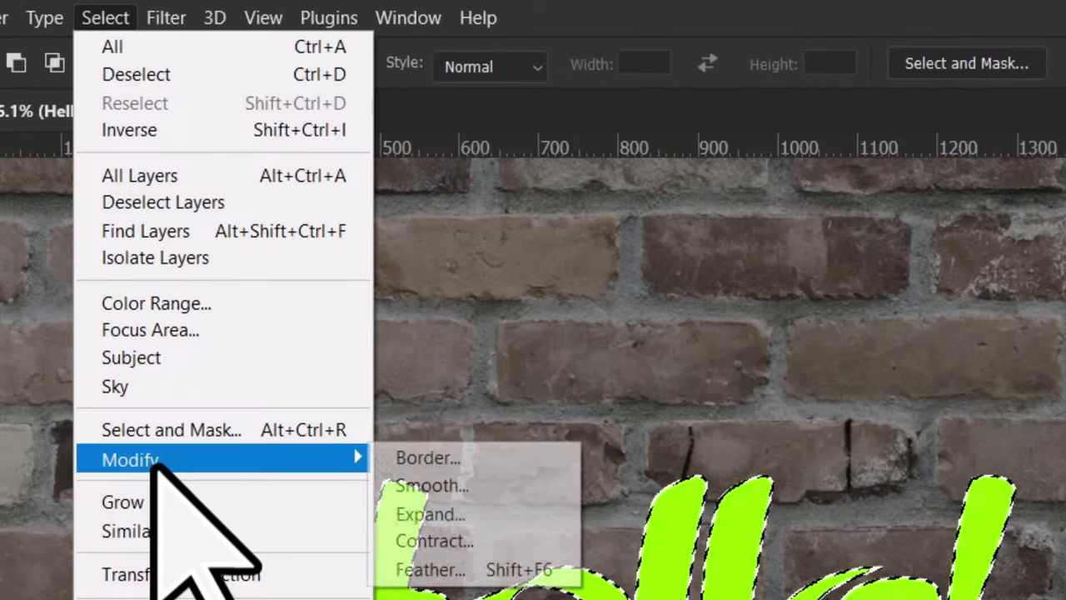
left_click(439, 515)
type("2")
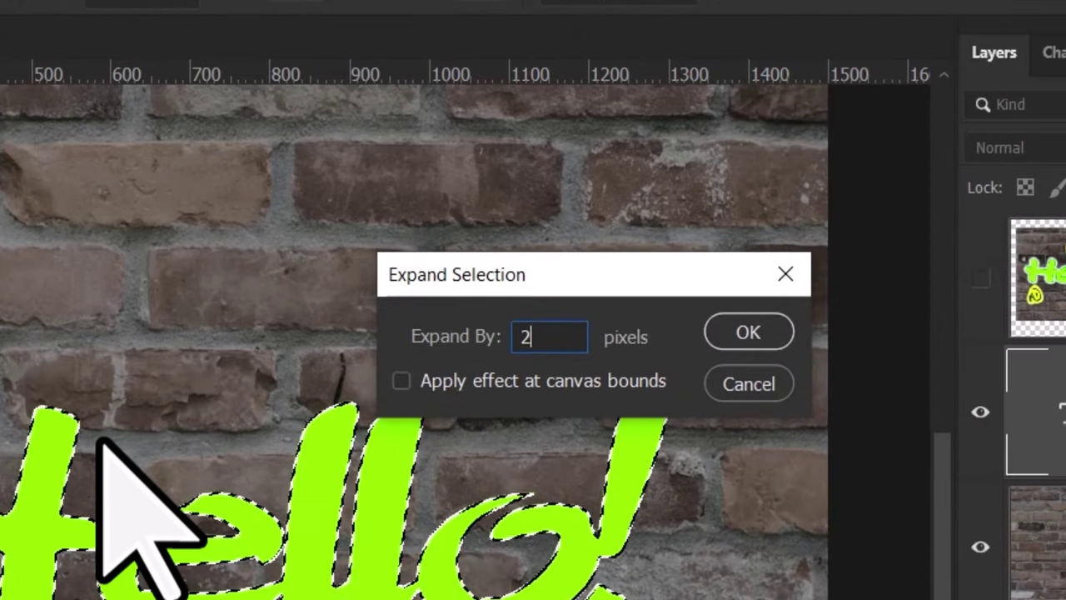
key("Return")
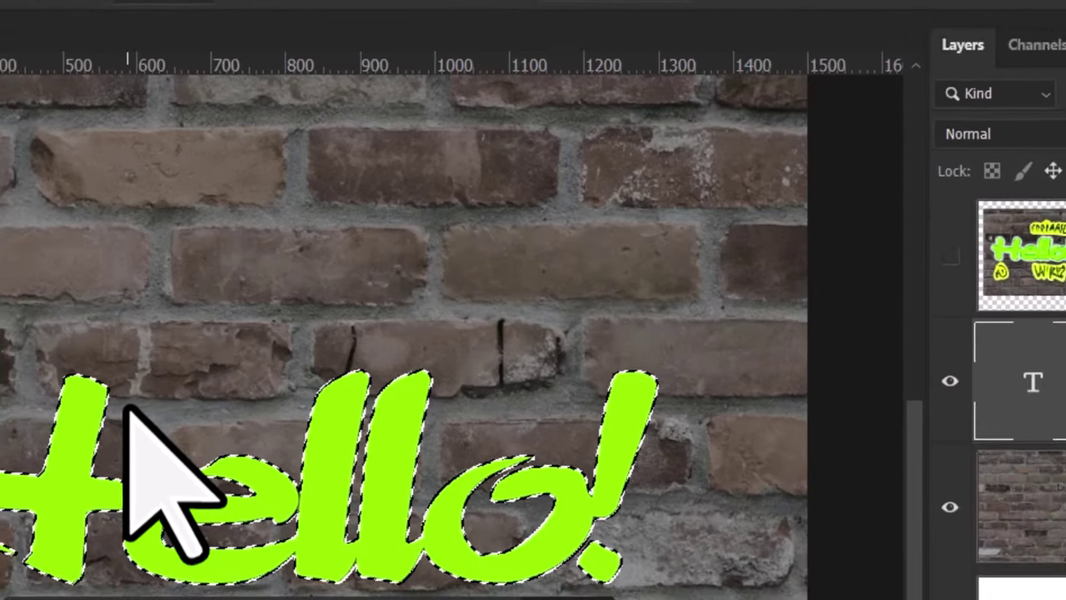
Generative-fill the lettering with 'graffiti spray paint on wall', keeping the third variation
left_click(283, 364)
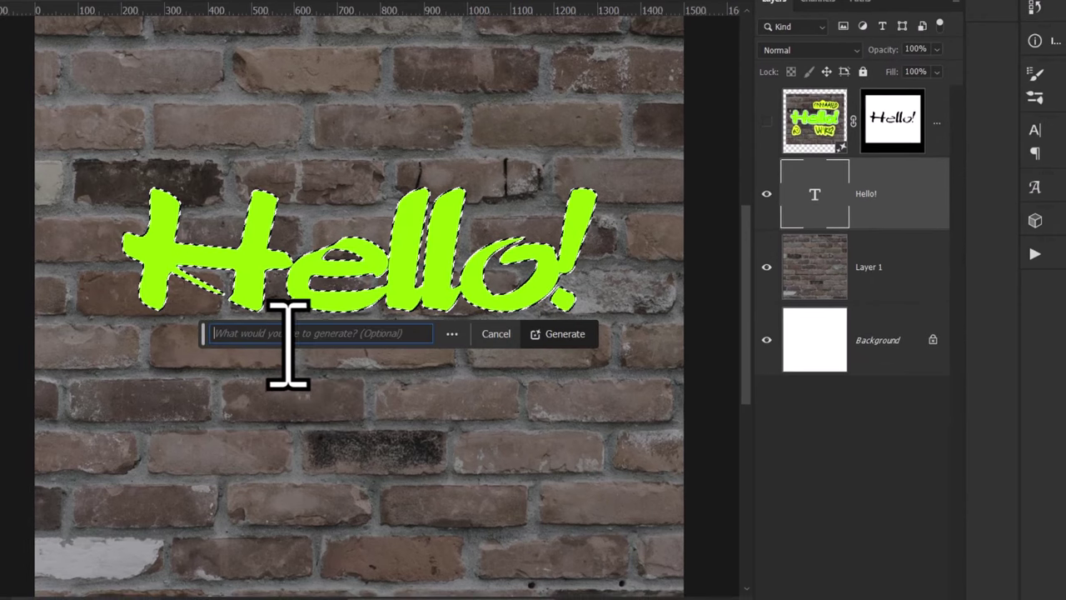
type("graffiti spray paint on wall")
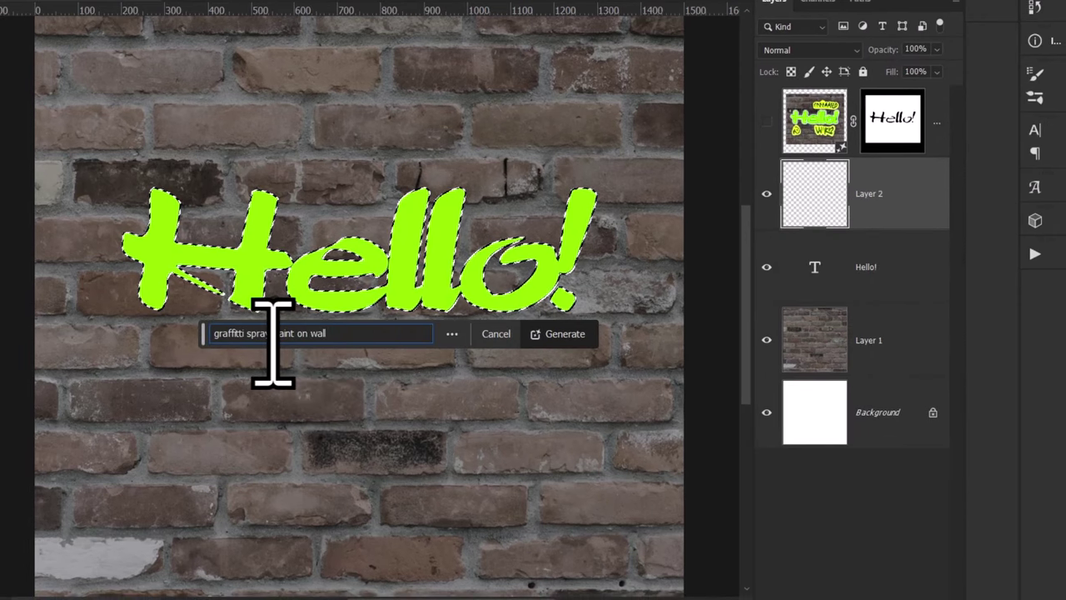
left_click(558, 337)
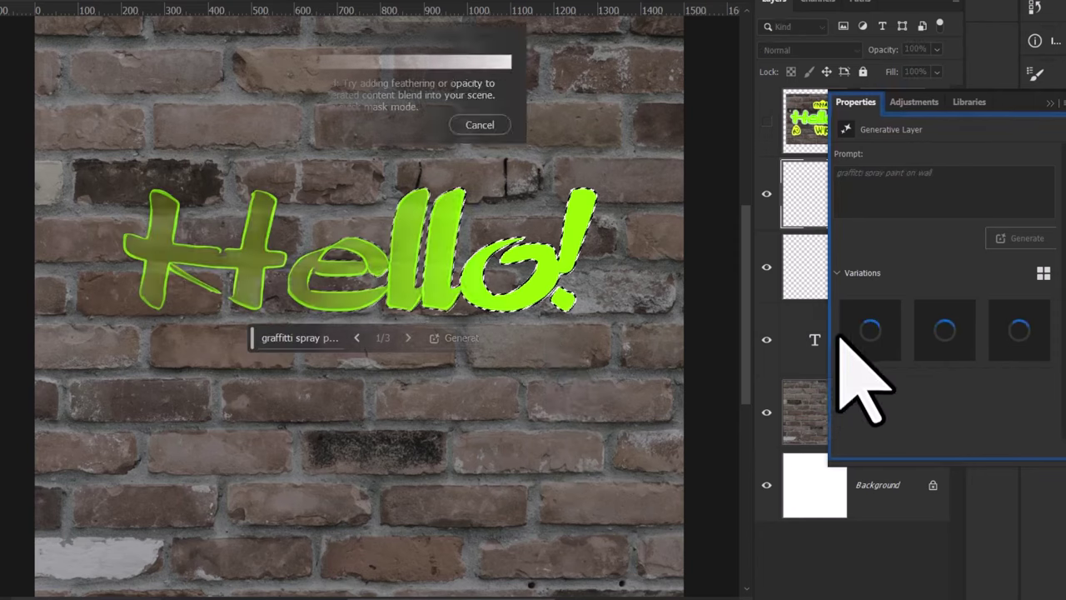
left_click(942, 331)
left_click(1017, 338)
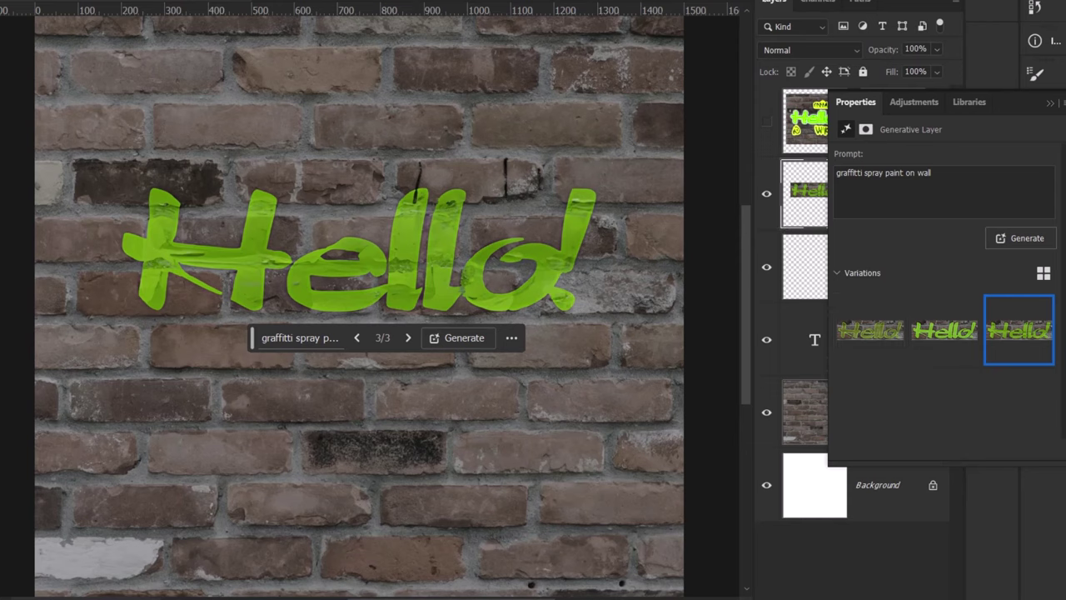
left_click(1048, 100)
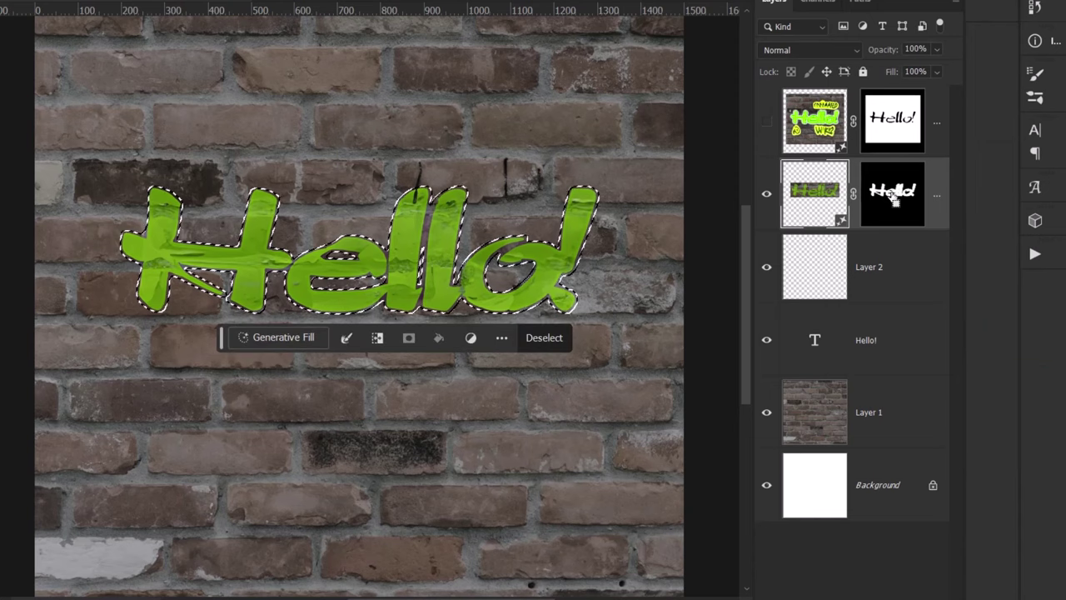
On the generated graffiti layer, apply a Curves smart filter raising input 145 to output 208
scroll(442, 309, "up", 5)
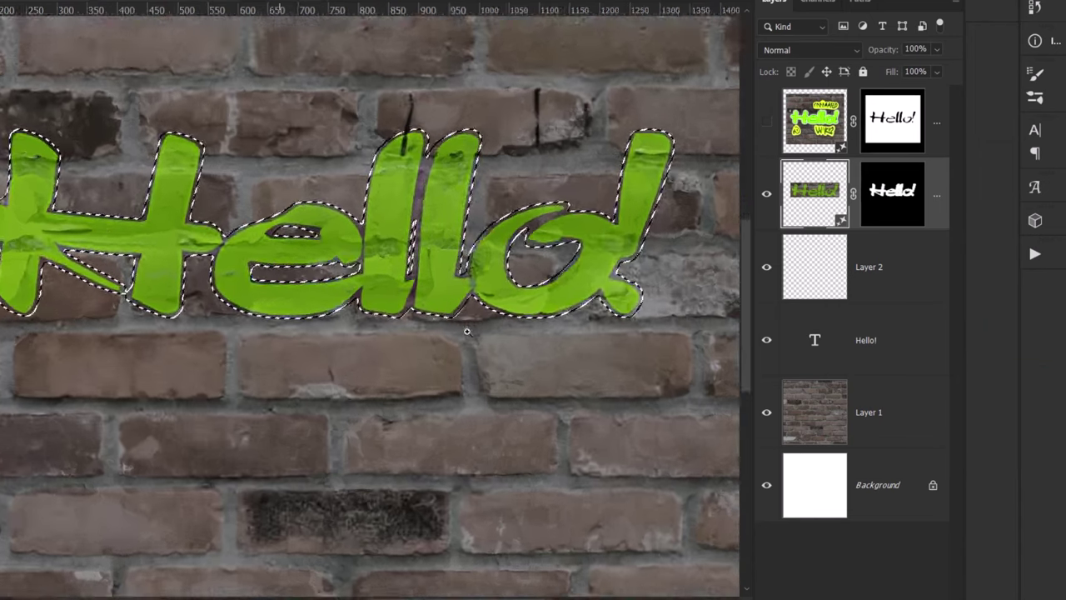
scroll(467, 401, "down", 3)
scroll(468, 400, "down", 3)
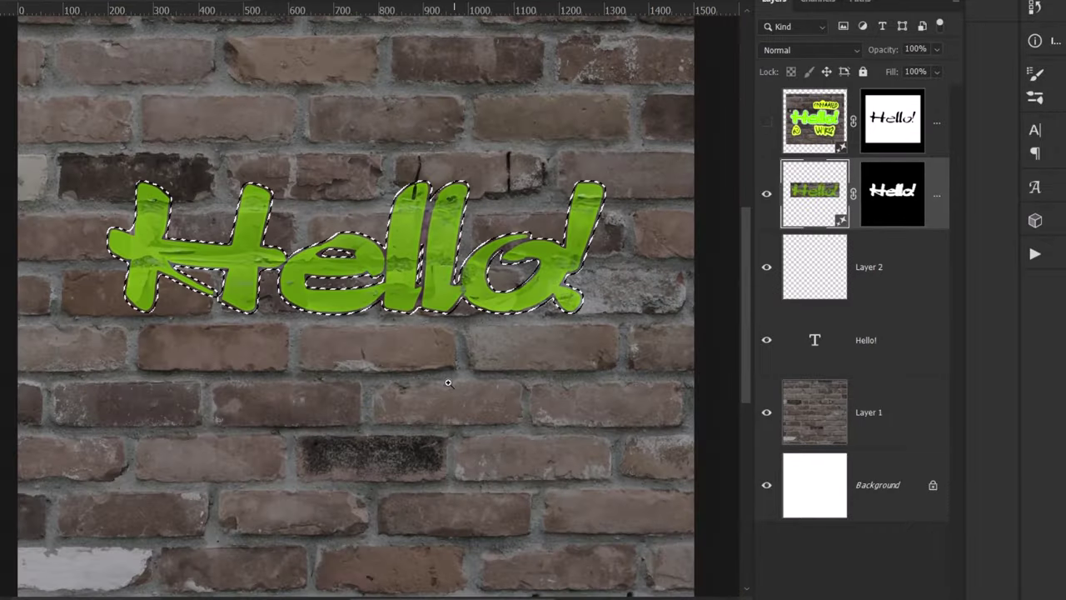
left_click(814, 260)
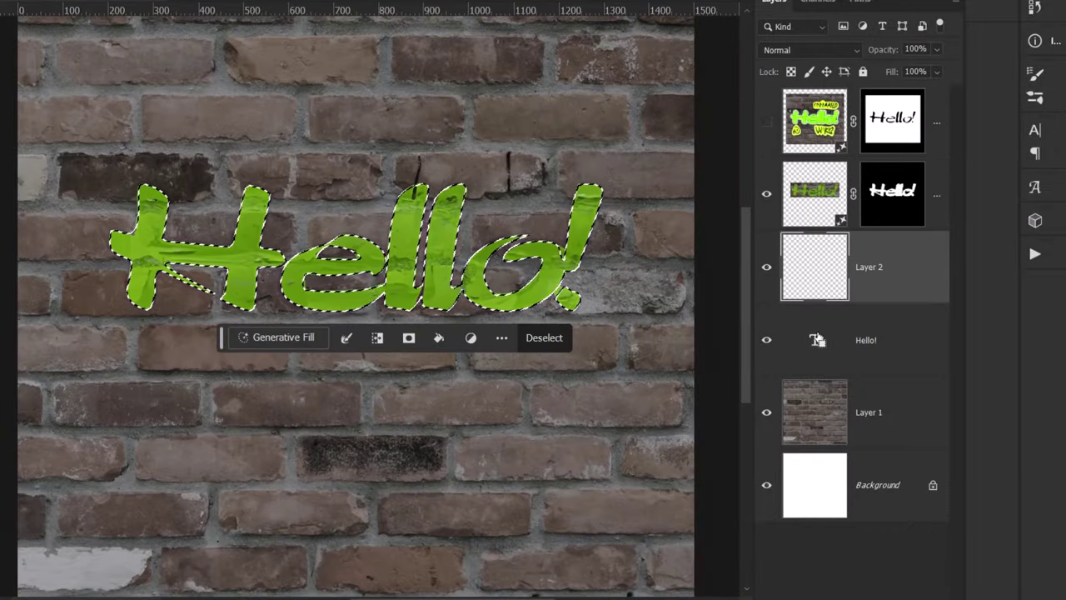
left_click(814, 189)
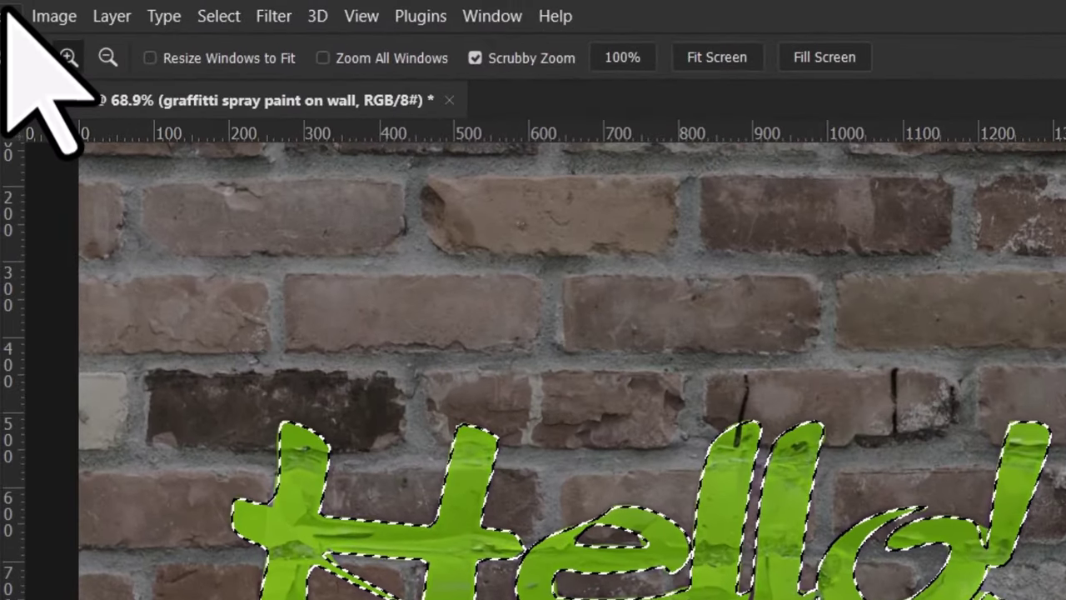
left_click(54, 15)
mouse_move(87, 87)
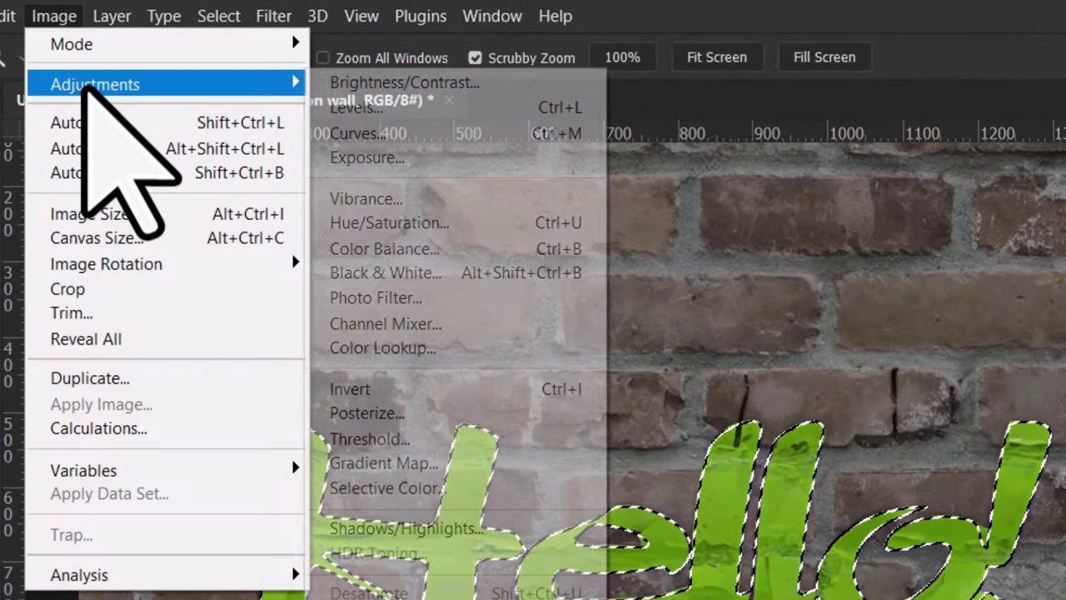
left_click(379, 134)
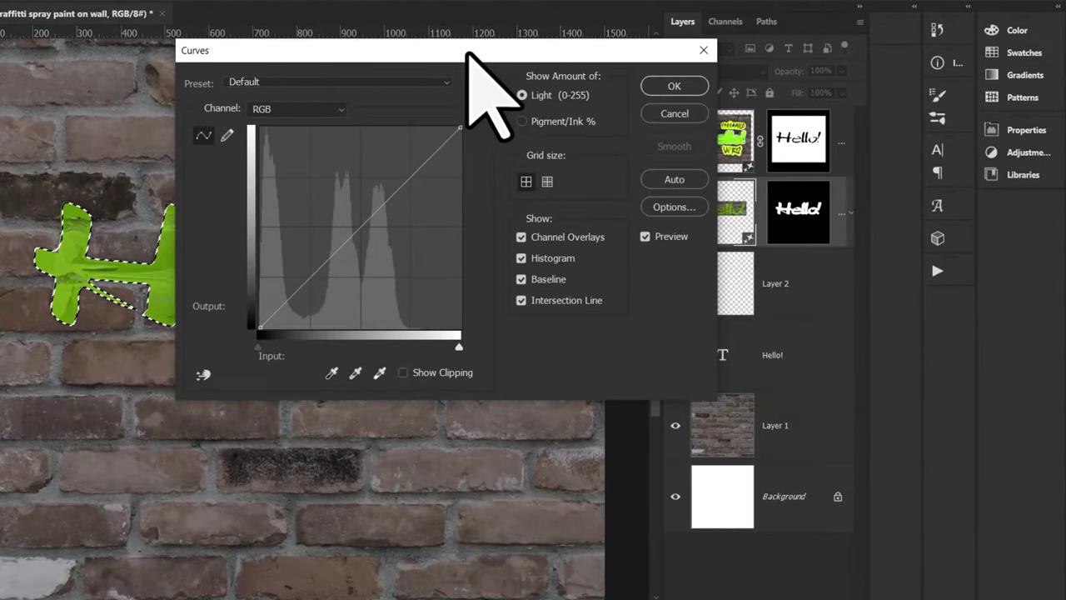
left_click_drag(469, 46, 897, 298)
left_click_drag(800, 392, 771, 370)
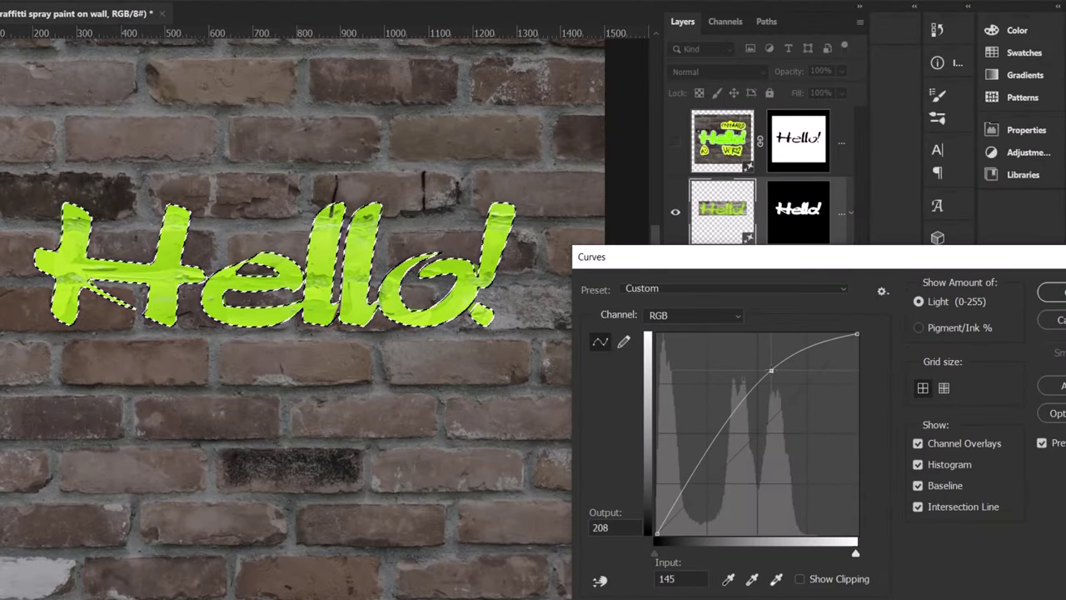
left_click(1054, 293)
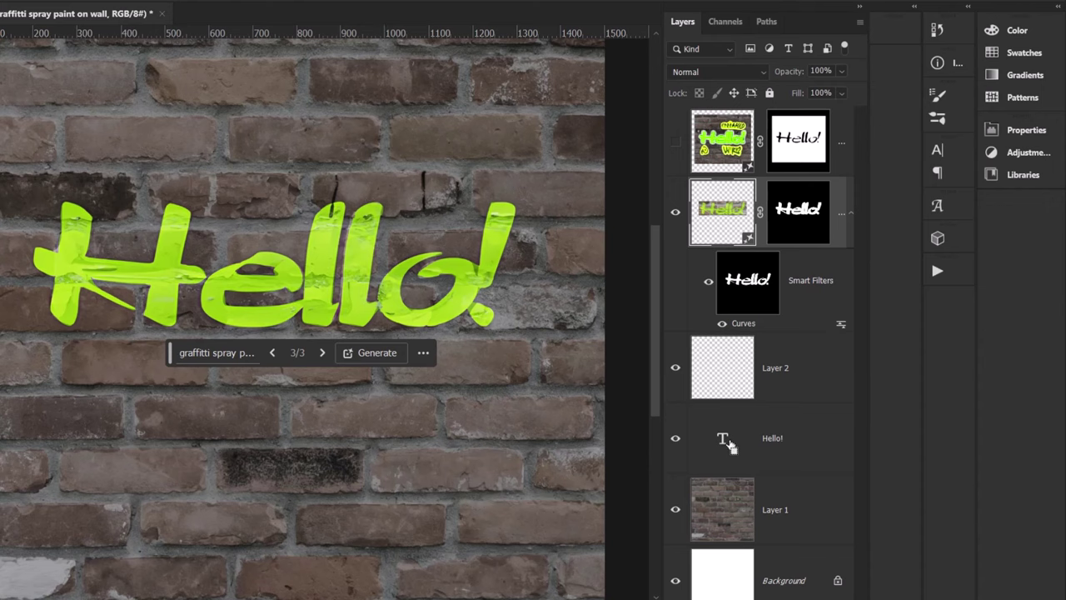
Load Hello! as a selection, invert it, and subtract the top band, side strips and lower wall
left_click(729, 445, "ctrl")
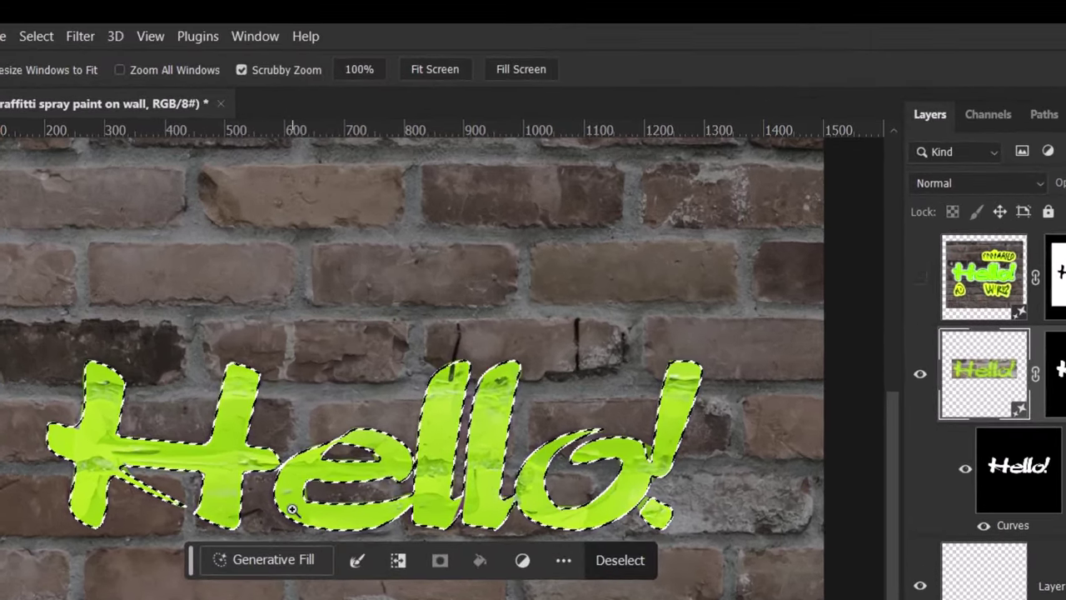
left_click(36, 35)
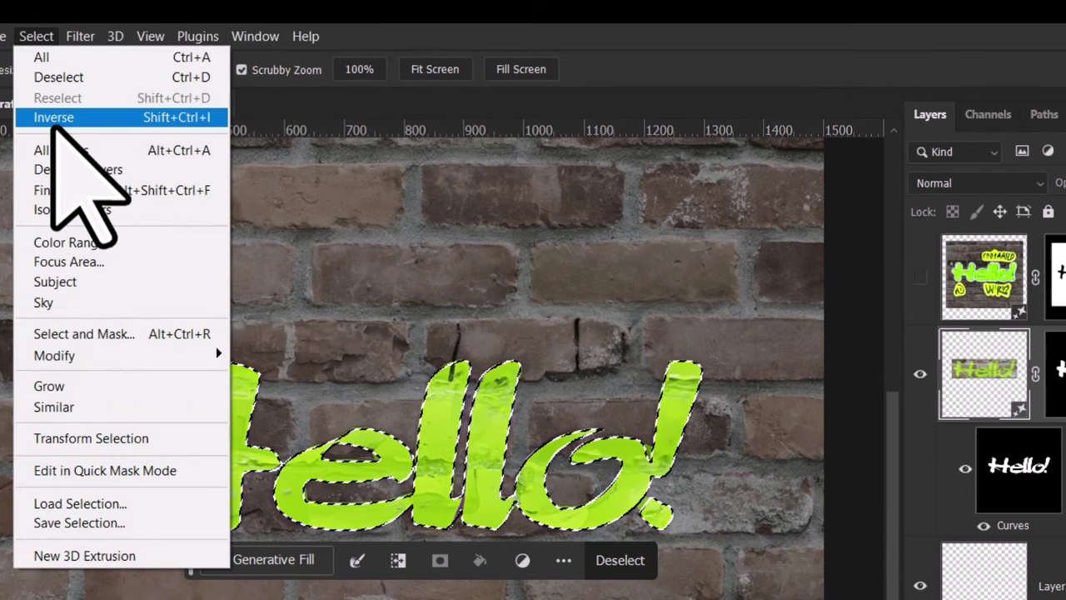
left_click(52, 123)
key("ctrl+minus")
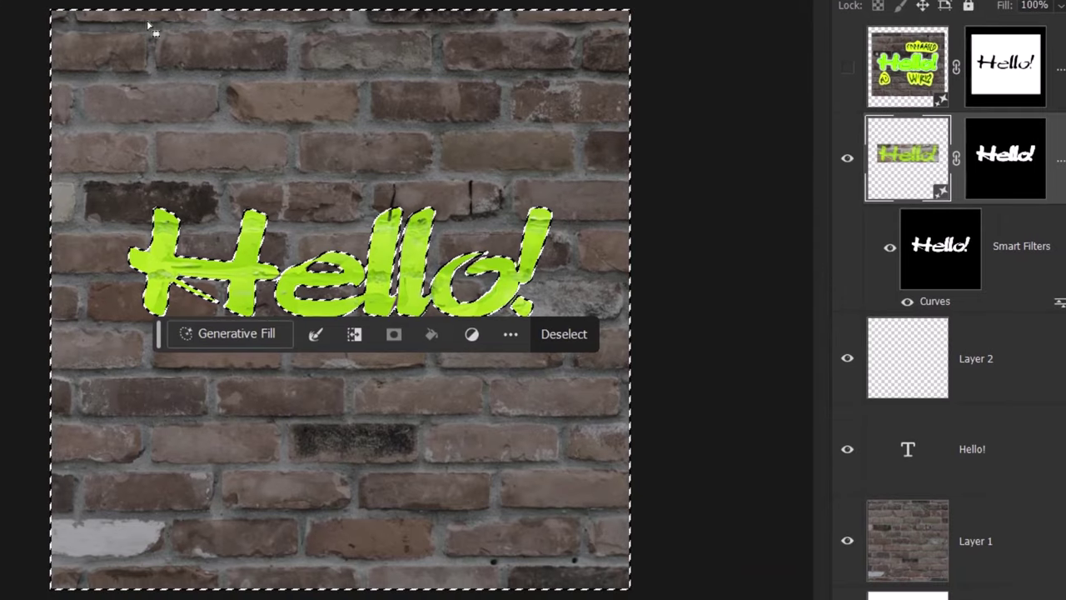
left_click_drag(78, 217, 123, 237)
left_click_drag(94, 30, 669, 183)
left_click_drag(630, 113, 631, 573)
left_click_drag(567, 185, 633, 588)
left_click_drag(52, 185, 616, 366)
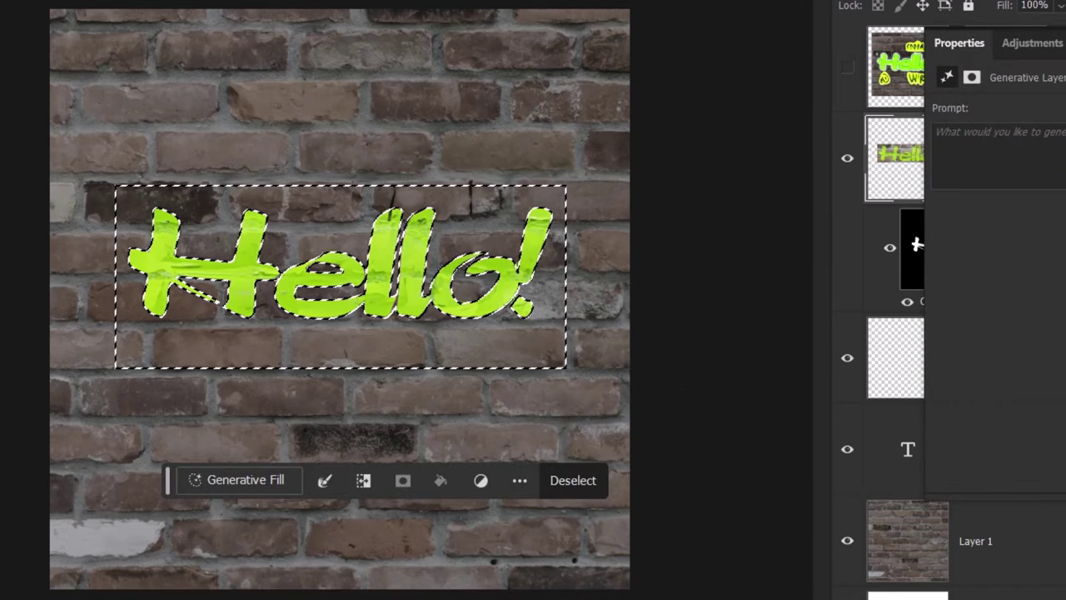
Add blocks above both sides of Hello!, fill the top-edge gap, and add an area below it
left_click_drag(81, 129, 183, 194)
left_click_drag(486, 100, 583, 192)
left_click_drag(514, 132, 154, 218)
left_click_drag(214, 377, 540, 481)
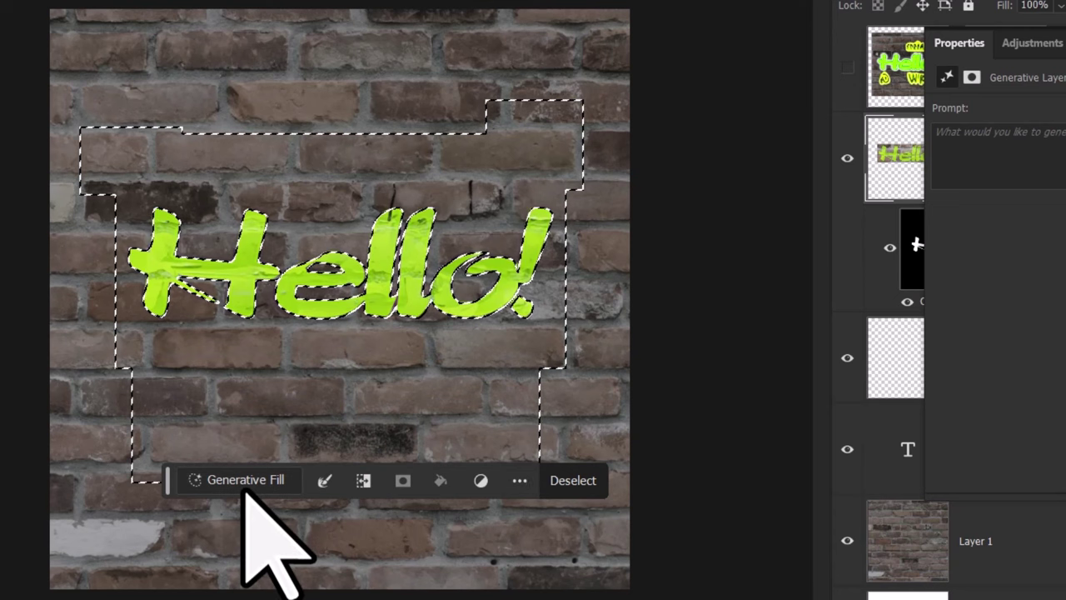
Generative-fill the selection with 'graffiti art on brick wall' and keep variation 2 showing N ARE lettering
left_click(219, 486)
type("graffiti art ")
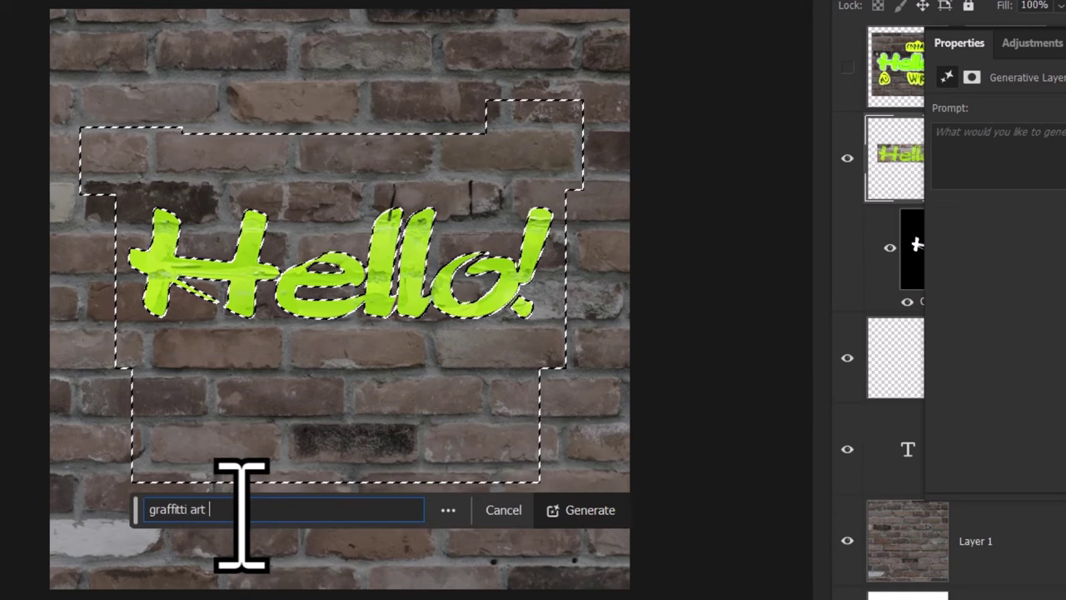
type("on brick wal")
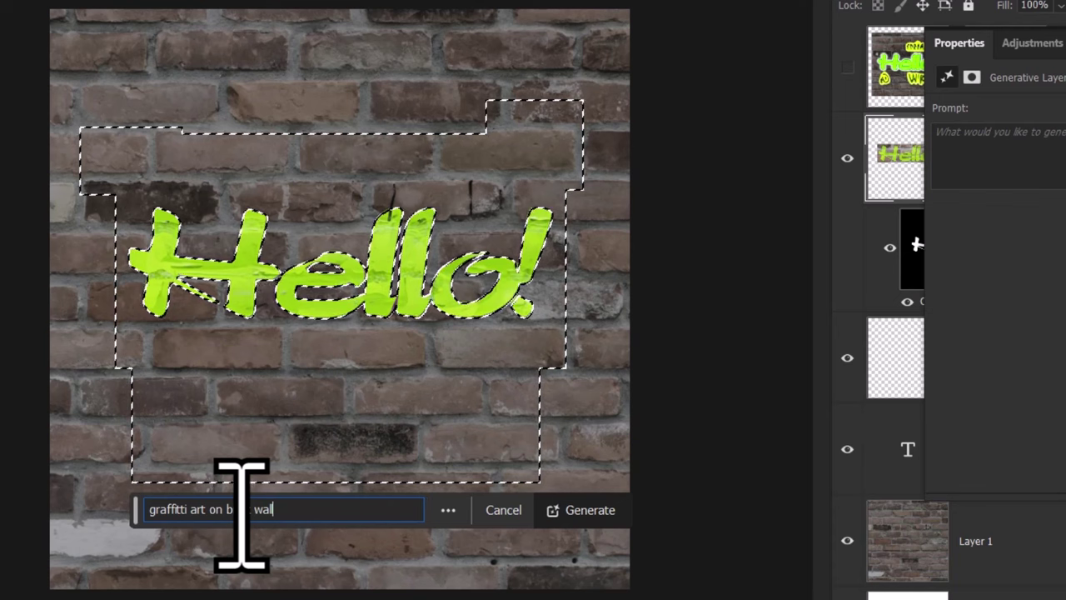
type("l")
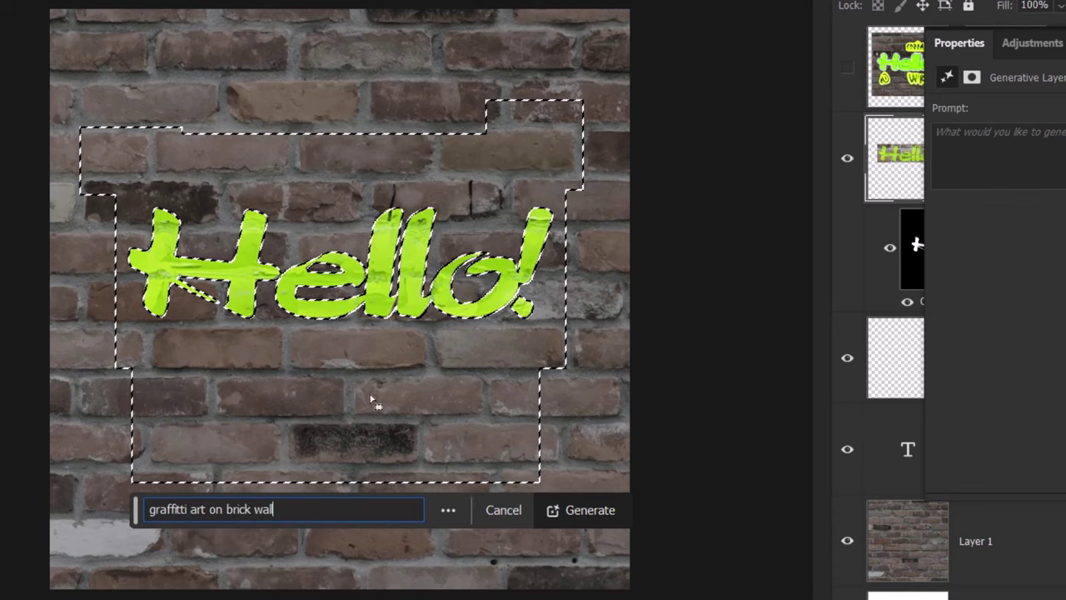
type("l")
left_click(574, 507)
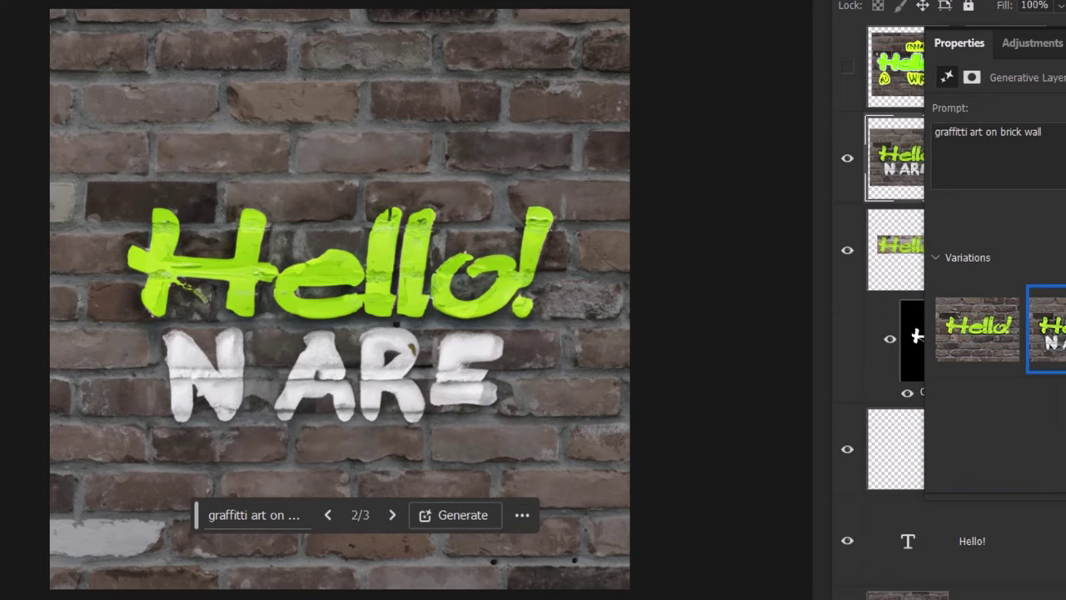
left_click(393, 515)
left_click(1048, 349)
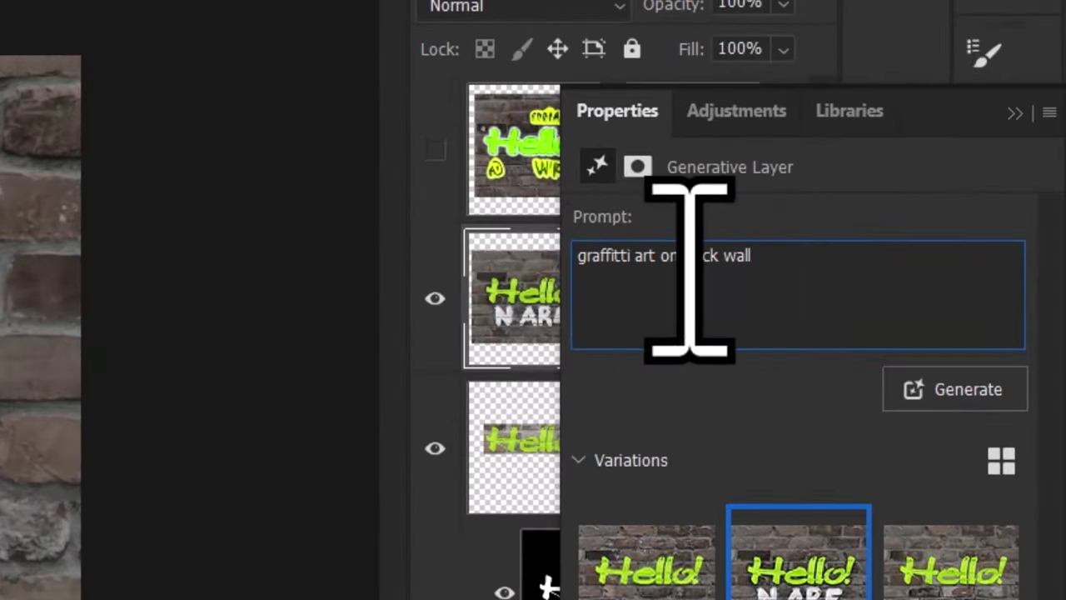
Regenerate the layer with the prompt 'cartoon characters, graffitti' and compare its variations
left_click_drag(1005, 164, 908, 143)
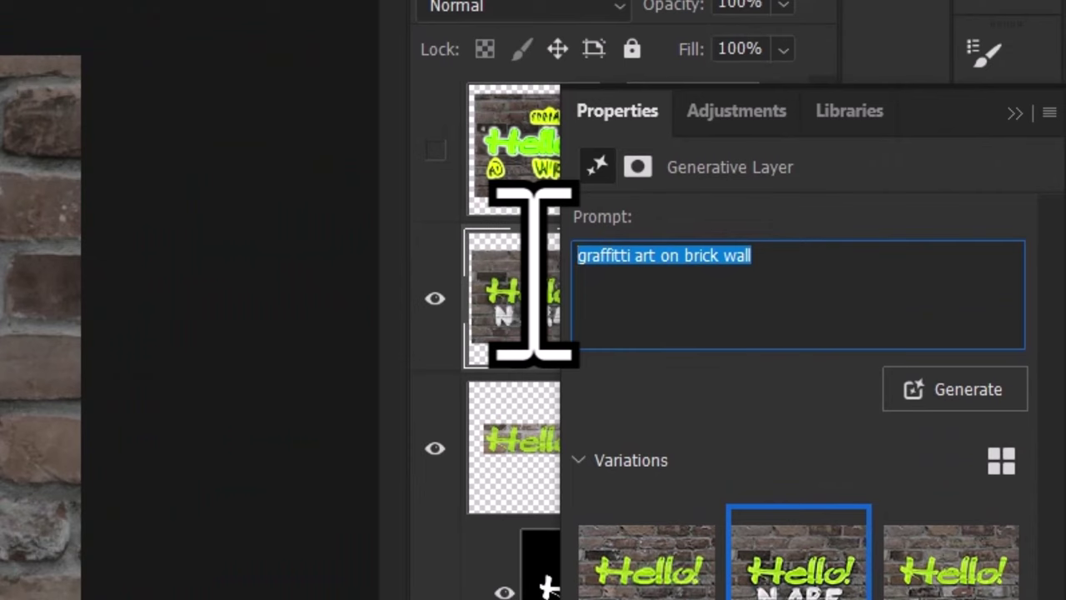
type("cartoon characters, graffitti")
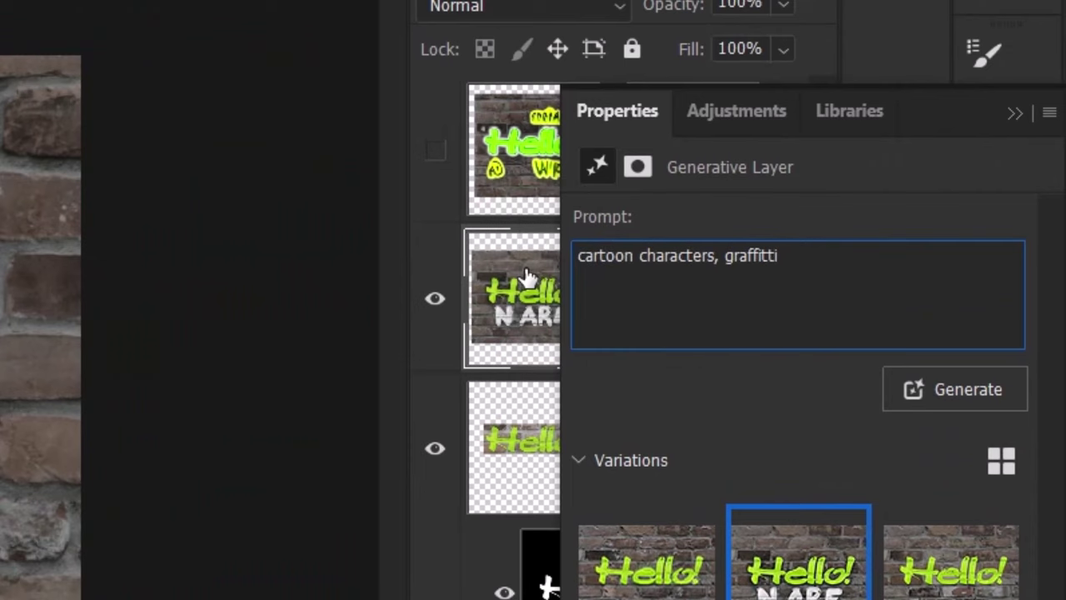
left_click(949, 389)
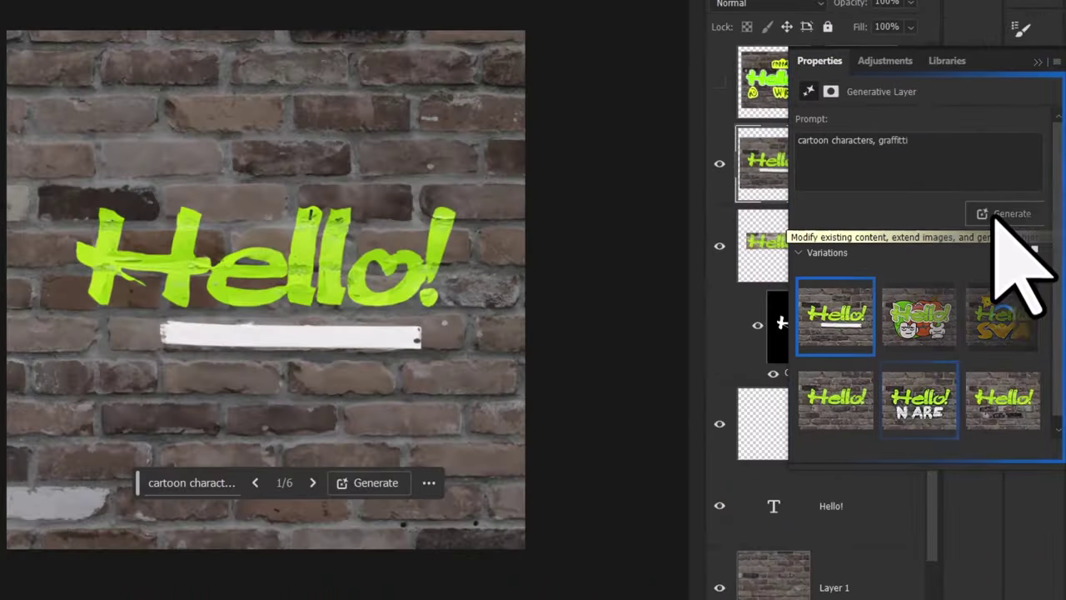
left_click(933, 329)
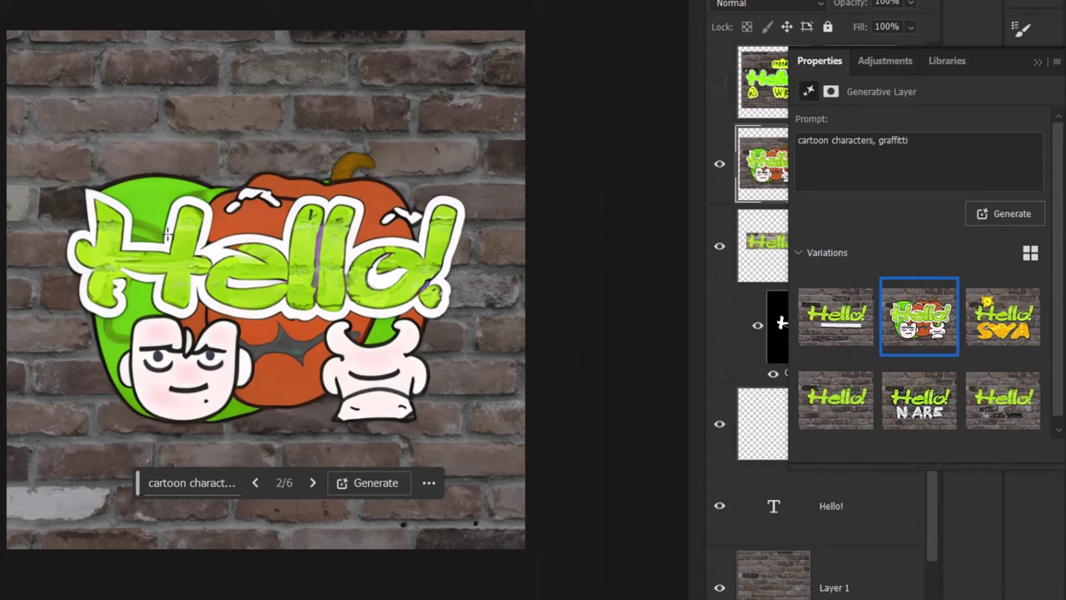
left_click(994, 335)
left_click(896, 320)
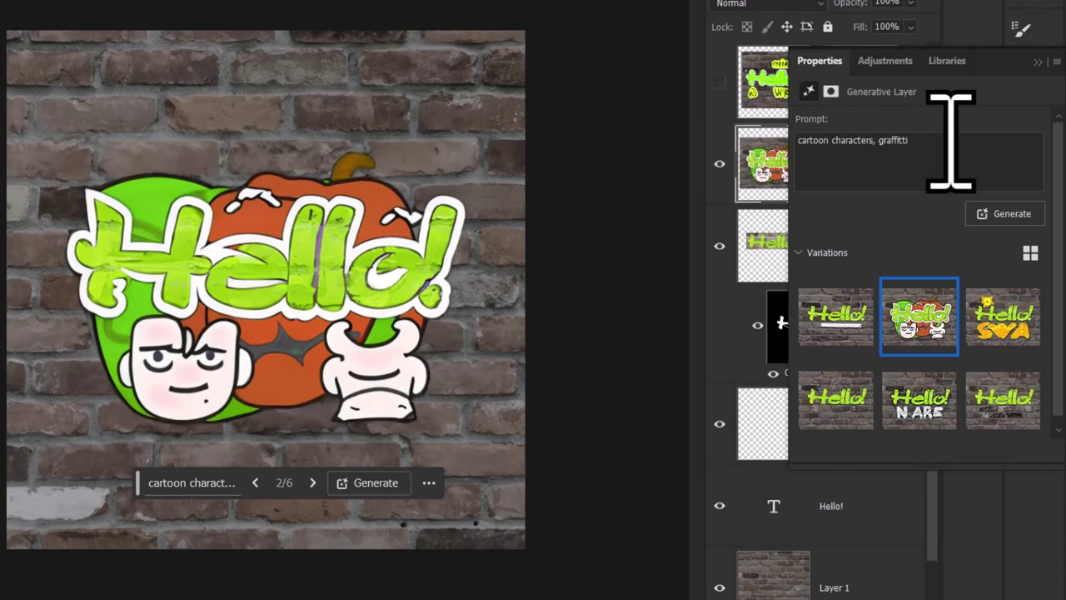
Regenerate with 'dripping graffiti' and keep the third variation, closing the layer's properties
left_click_drag(928, 147, 785, 162)
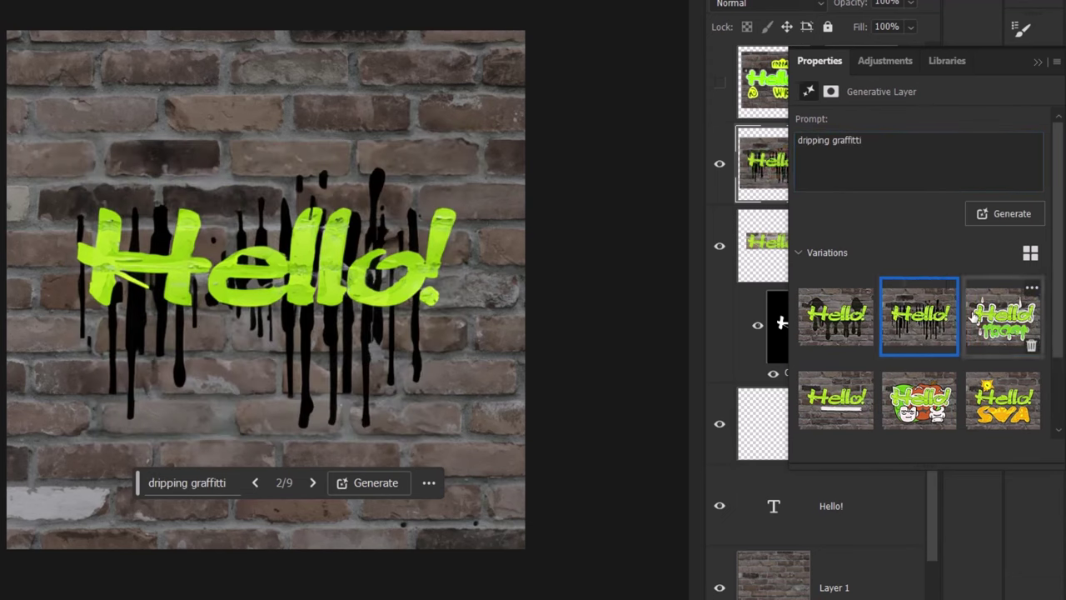
left_click(973, 319)
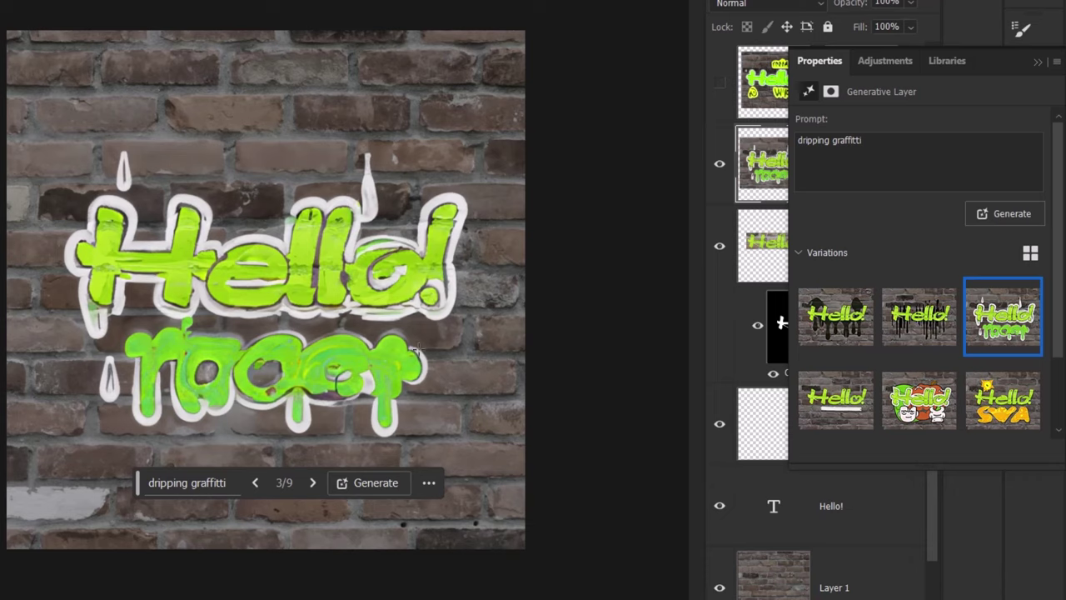
left_click(1038, 60)
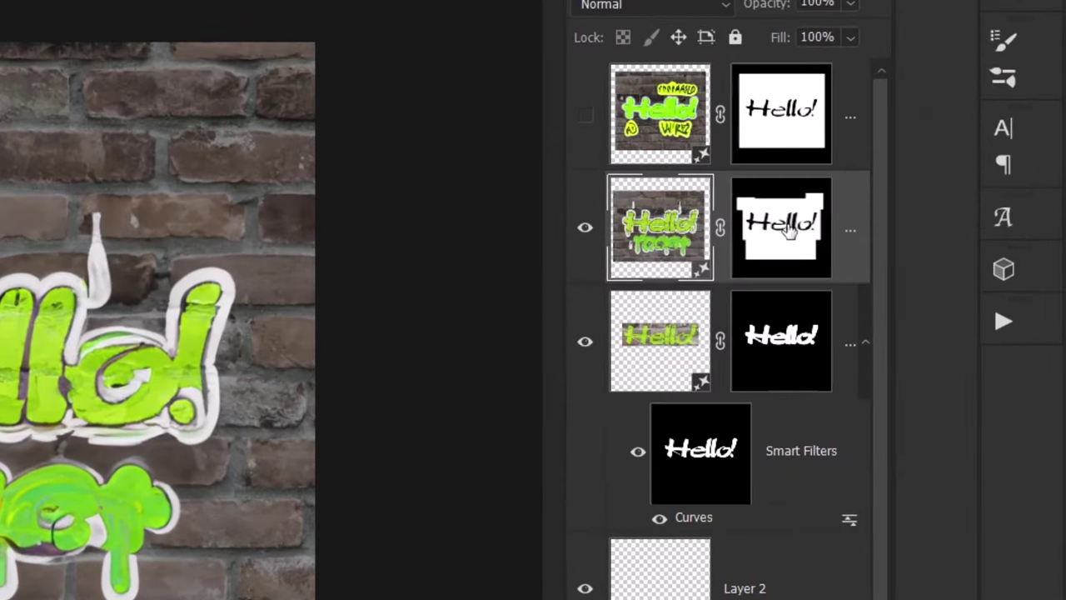
Paint over the green lettering below Hello! on the generative layer's mask with a 56 px, then 114 px brush
left_click(866, 179)
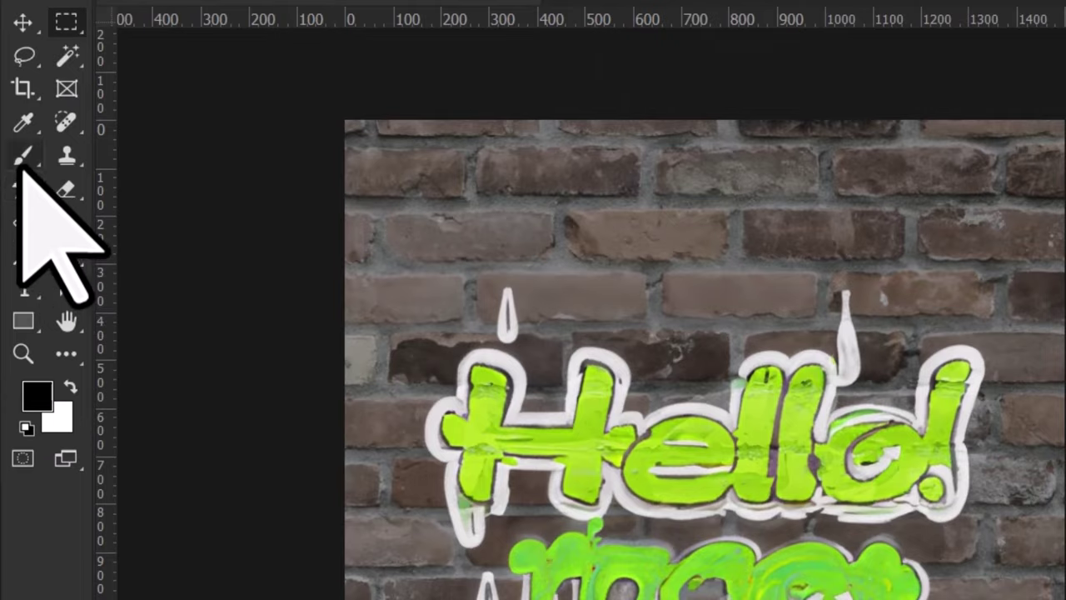
left_click(21, 157)
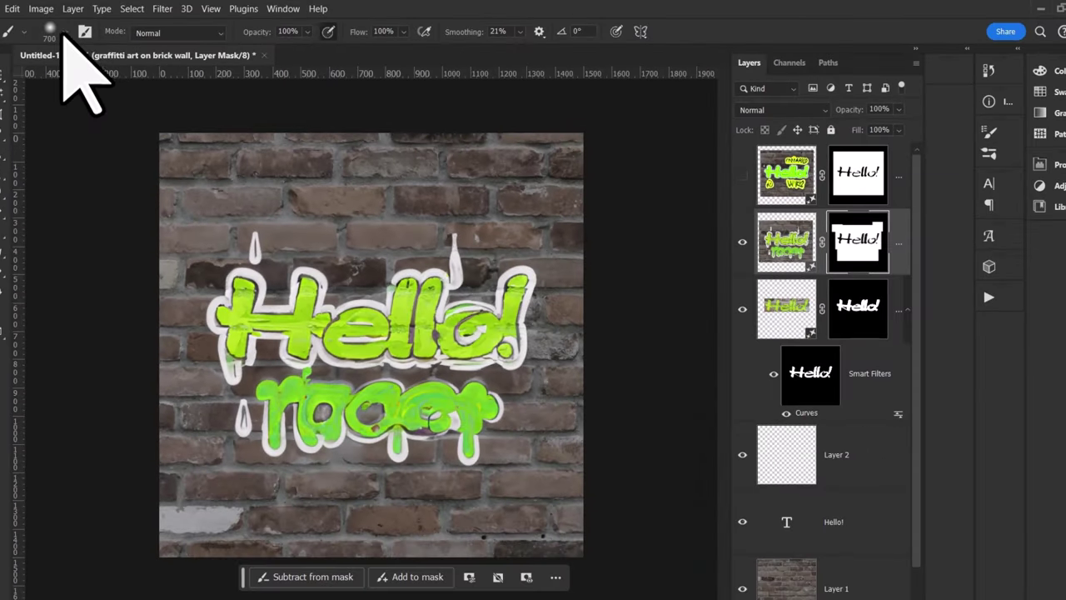
left_click(50, 32)
left_click_drag(71, 81, 85, 111)
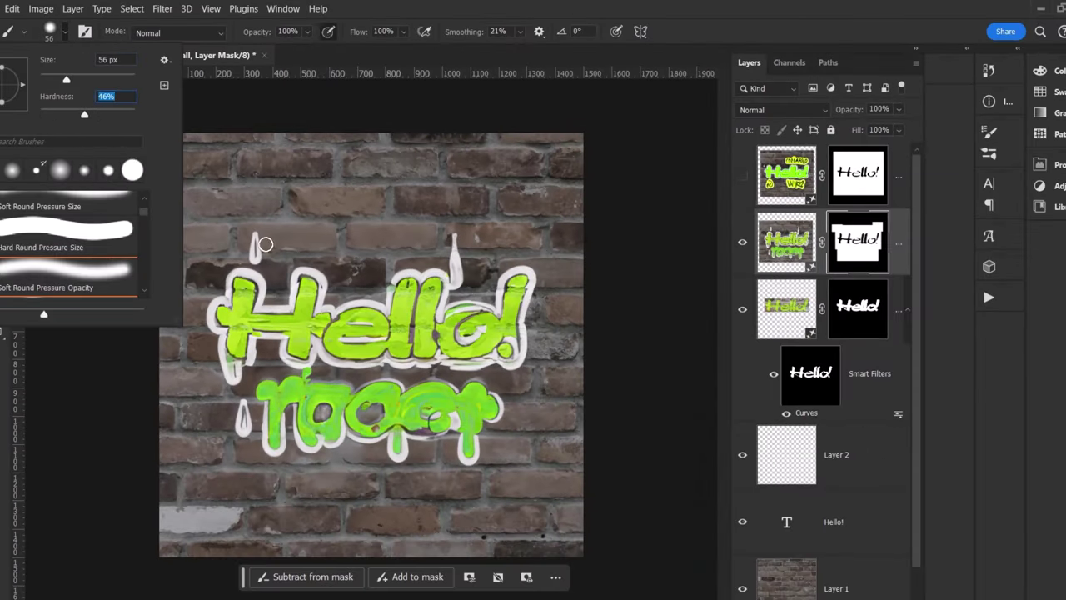
key("Return")
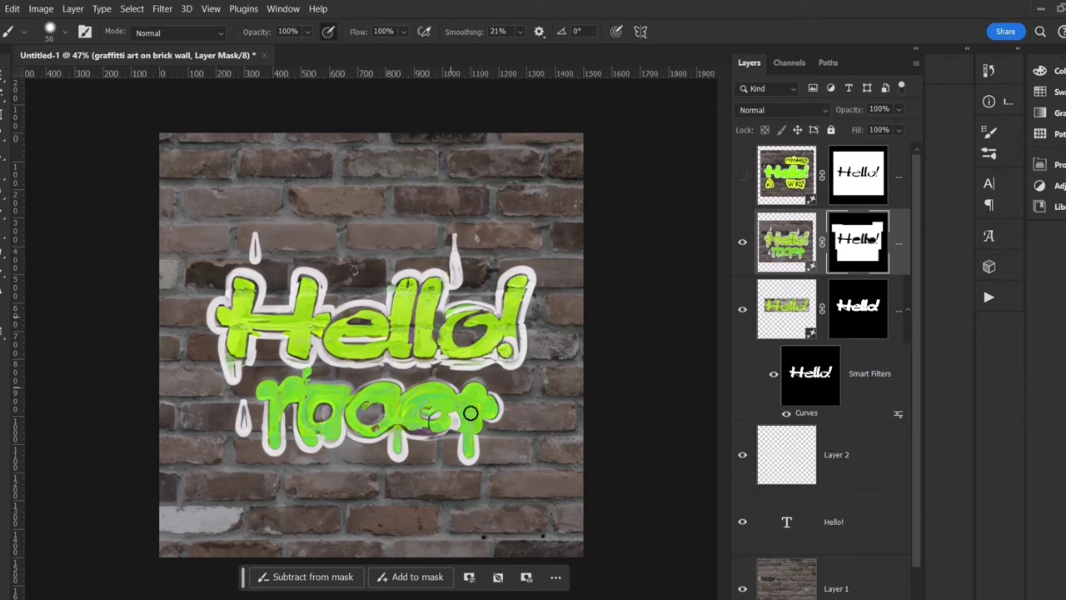
left_click(65, 31)
left_click_drag(73, 79, 91, 79)
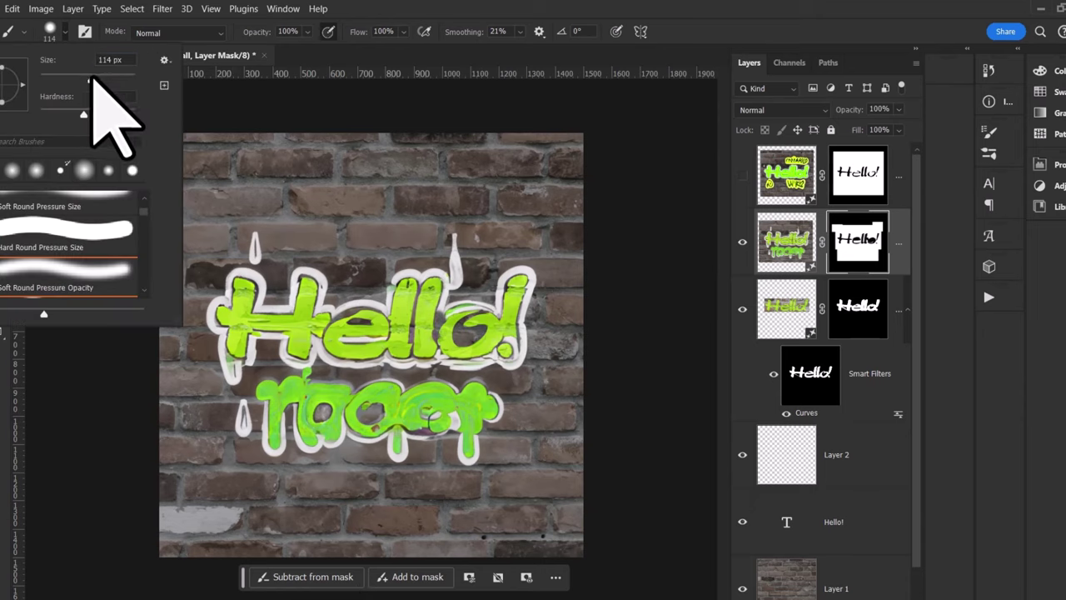
mouse_move(484, 455)
left_mouse_down()
mouse_move(220, 459)
mouse_move(242, 445)
mouse_move(469, 442)
mouse_move(509, 430)
mouse_move(226, 421)
left_mouse_up()
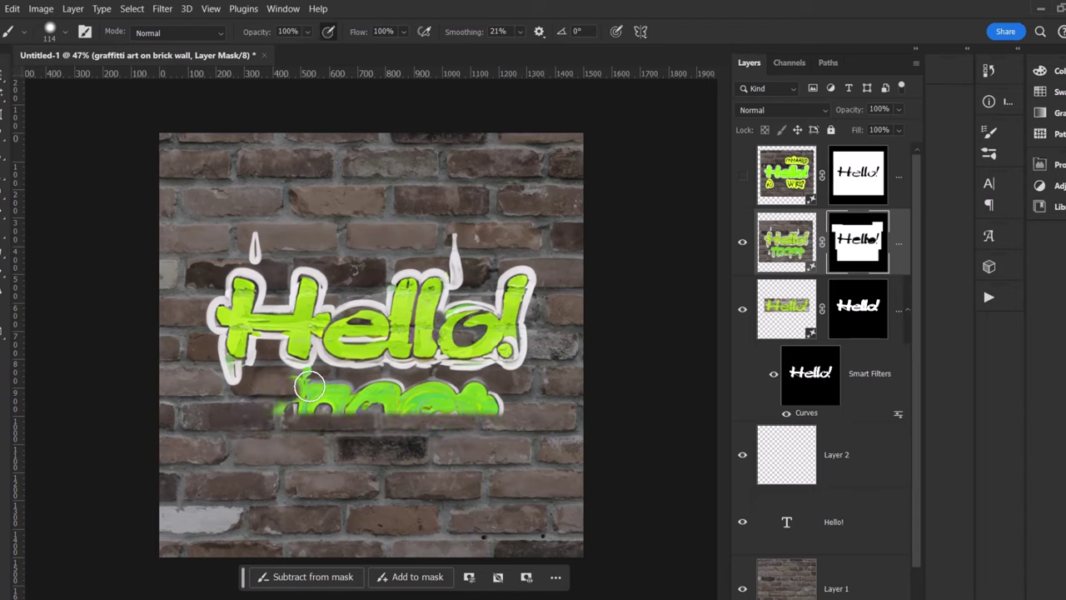
mouse_move(326, 408)
left_mouse_down()
mouse_move(506, 390)
mouse_move(312, 391)
mouse_move(251, 432)
left_mouse_up()
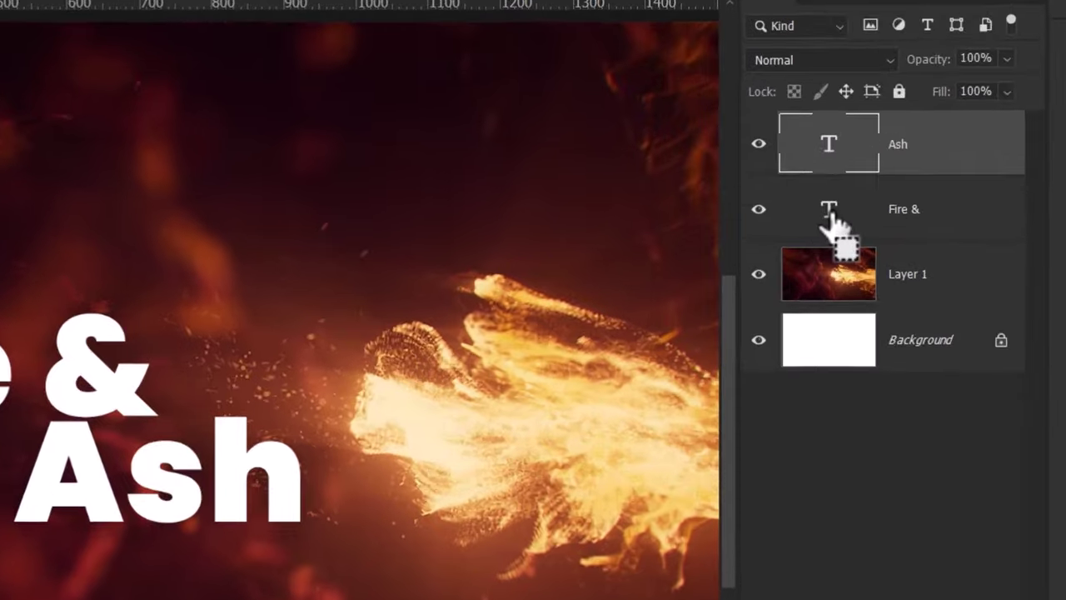
Load the Fire & and Ash letter shapes as a selection and contract it by 3 px
left_click(767, 191, "ctrl")
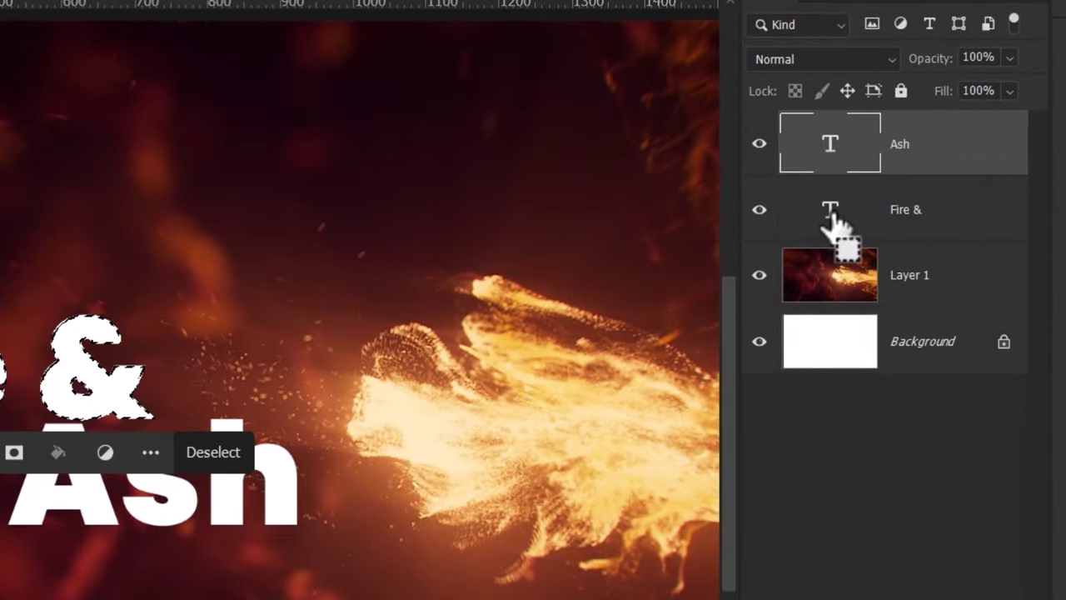
left_click(844, 156, "ctrl+shift")
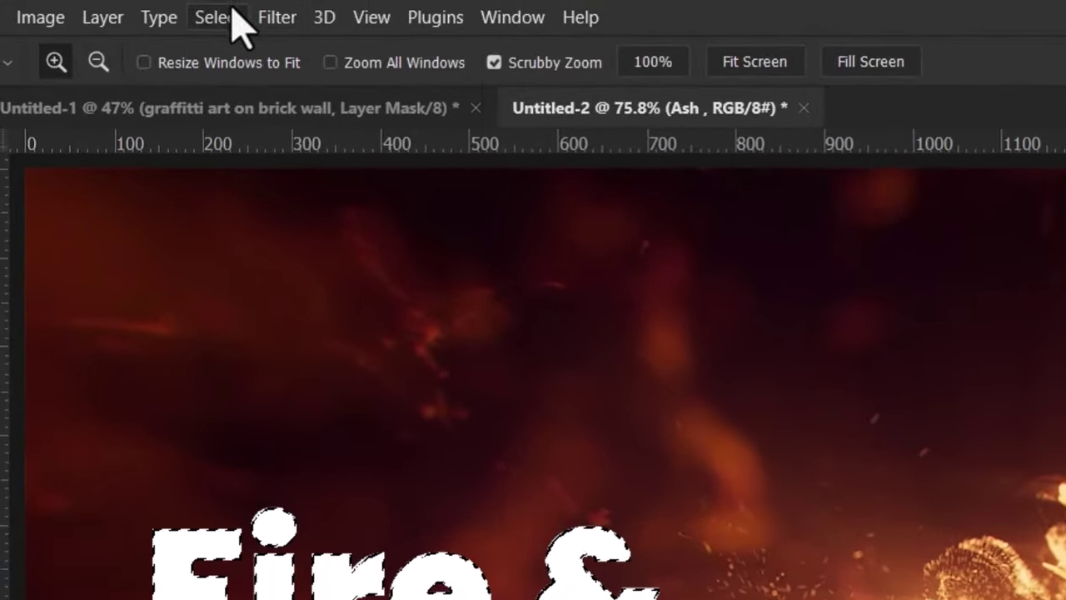
left_click(219, 17)
mouse_move(322, 450)
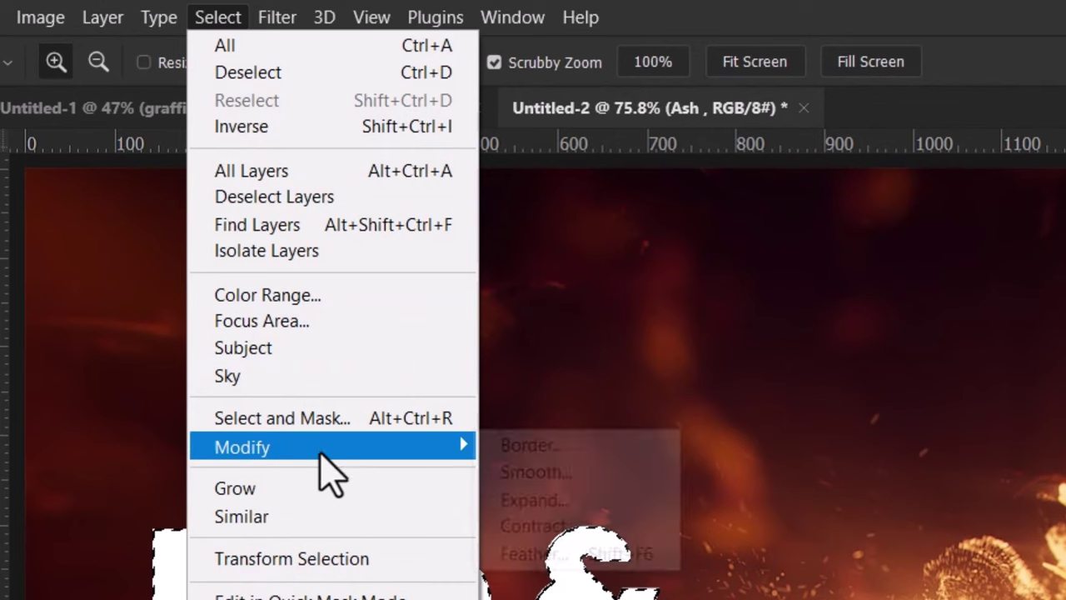
left_click(550, 527)
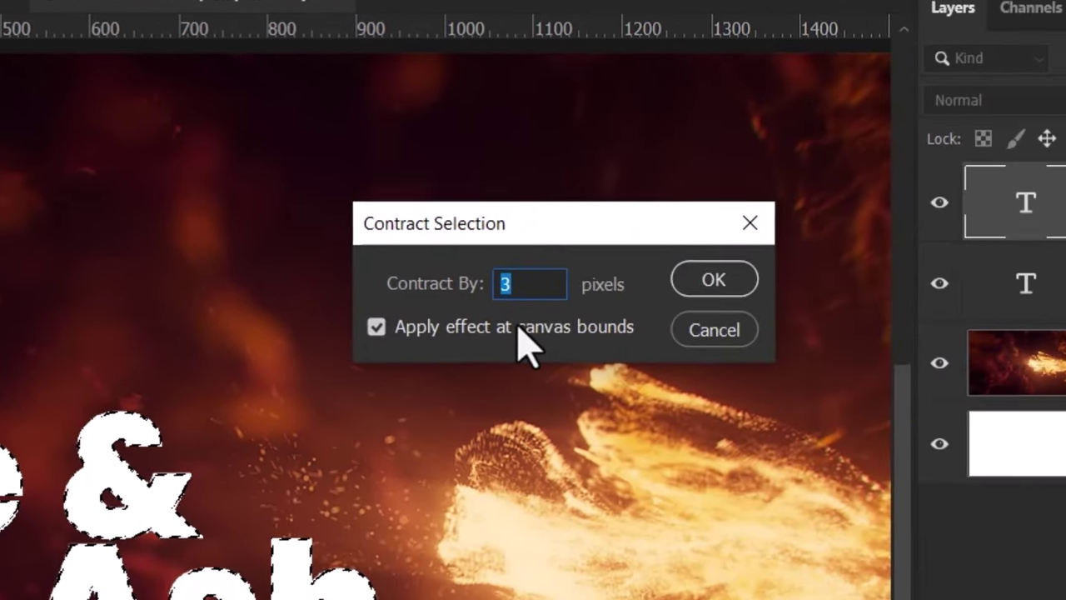
key("Return")
key("z")
left_click(250, 457)
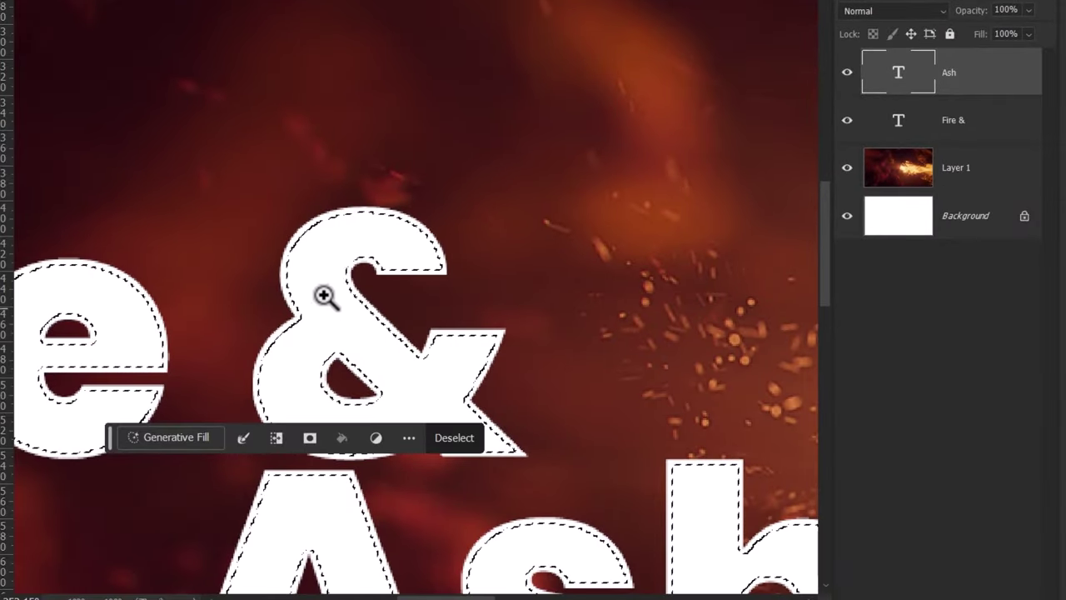
left_click_drag(359, 330, 376, 254)
Generative-fill the letters with 'bright yellow fire', keeping variation 1/3
left_click(150, 440)
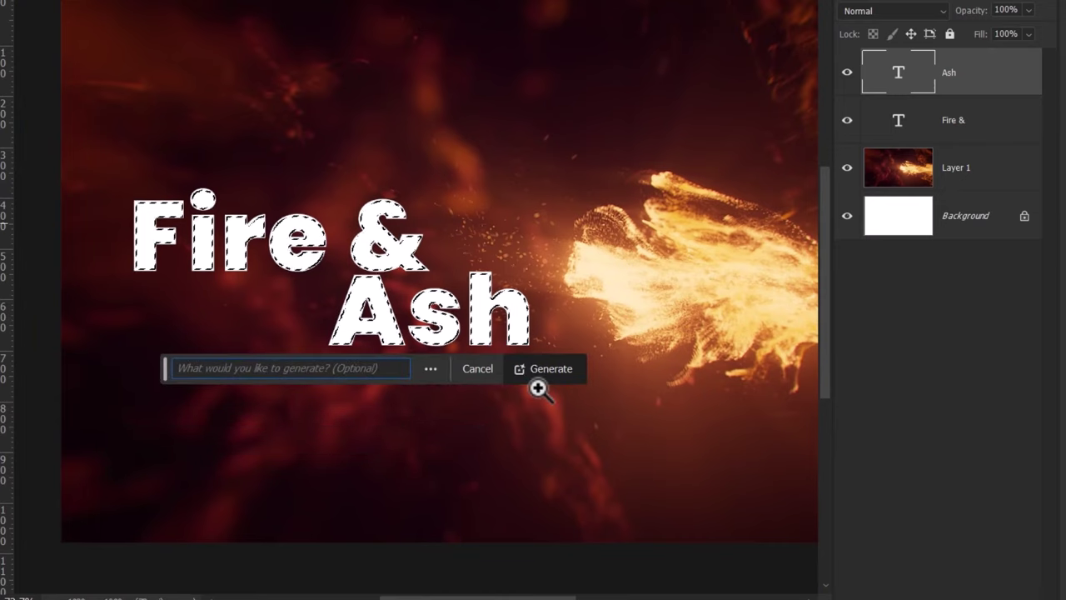
type("bright yel")
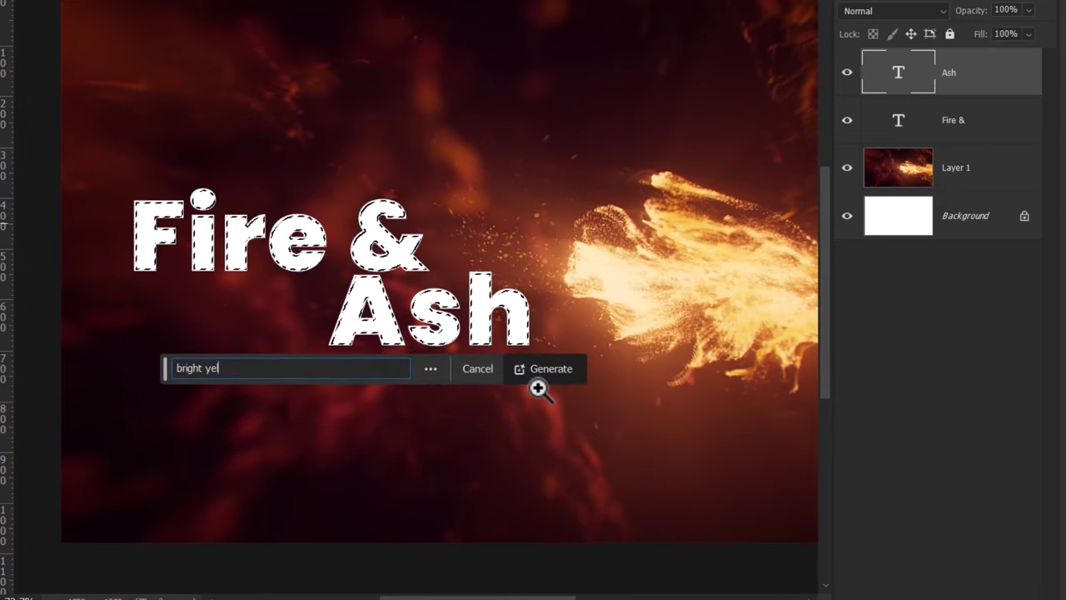
type("low fire")
left_click(538, 385)
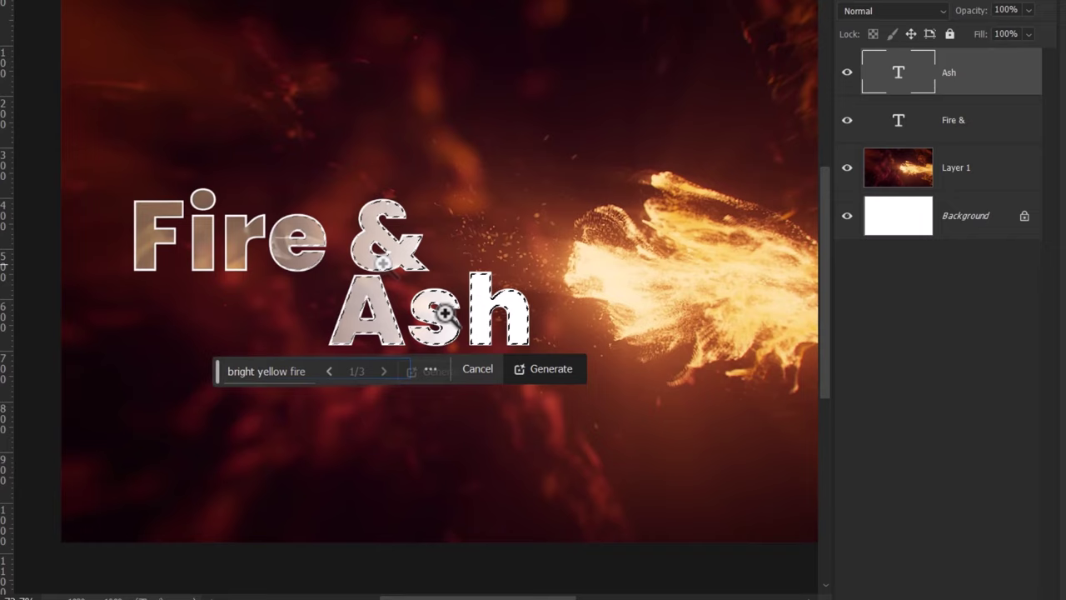
left_click_drag(296, 234, 369, 236)
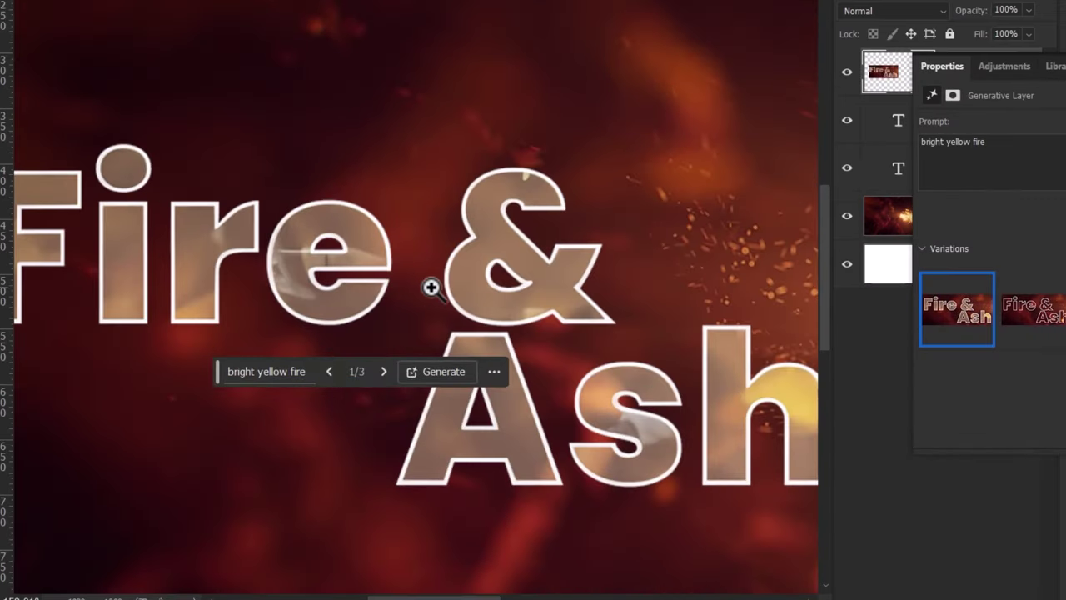
left_click_drag(431, 287, 543, 233)
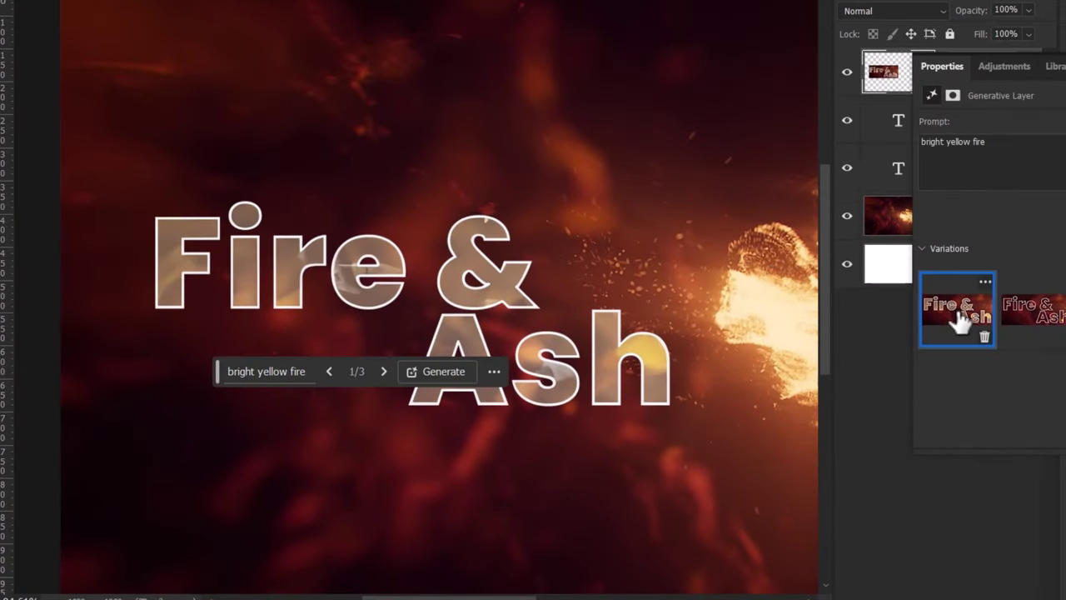
left_click(887, 136)
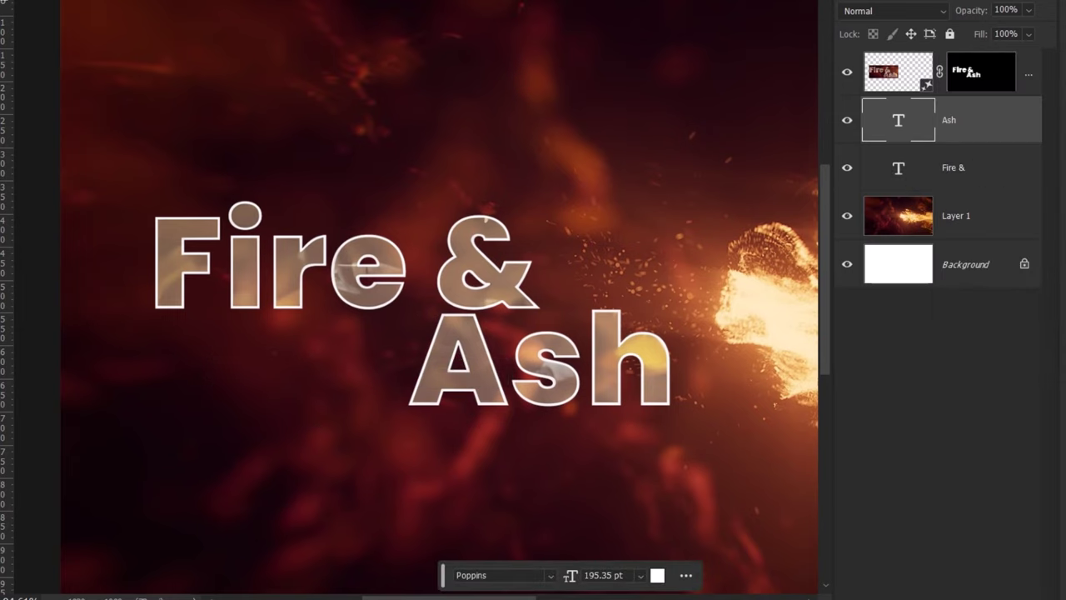
Marquee around Fire & Ash, trim the empty corners and top, and subtract both text shapes
left_click_drag(133, 67, 685, 418)
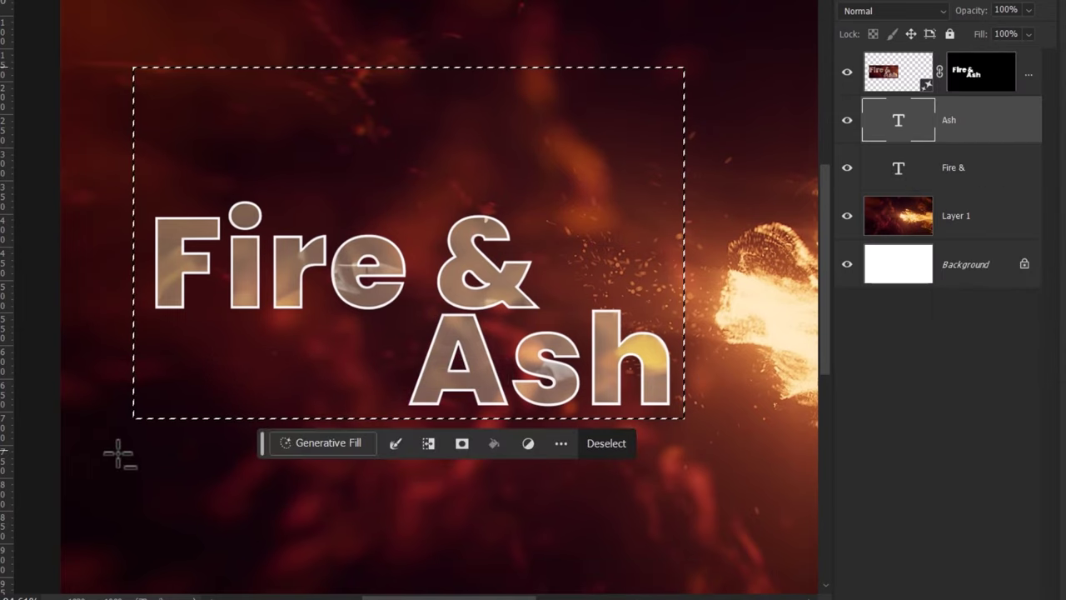
left_click_drag(122, 437, 395, 325)
left_click_drag(704, 50, 95, 143)
left_click_drag(774, 119, 567, 268)
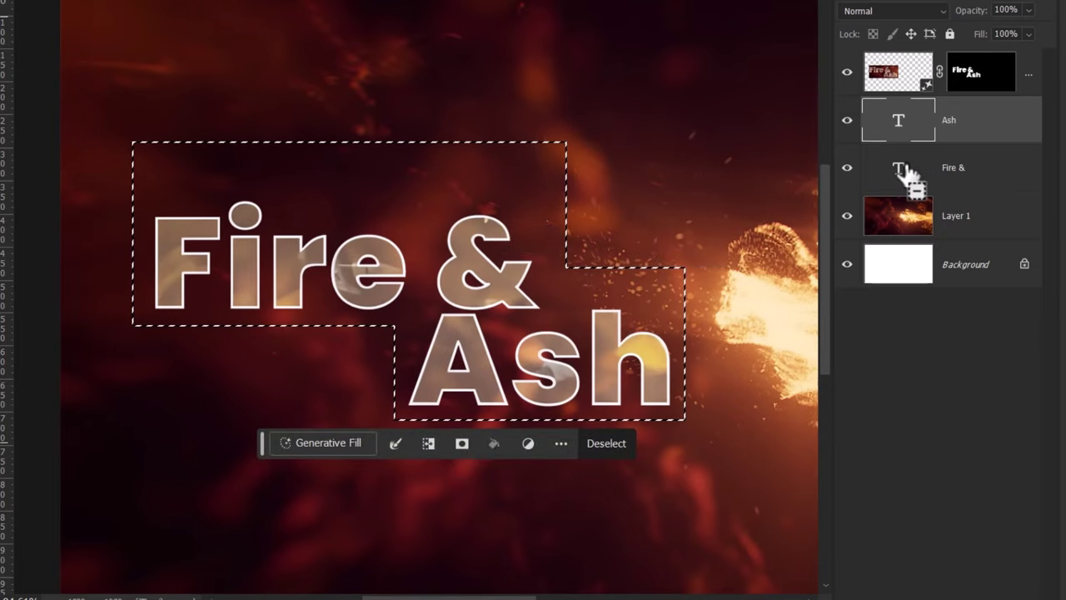
left_click(904, 172, "ctrl+alt")
left_click(902, 125, "ctrl+alt")
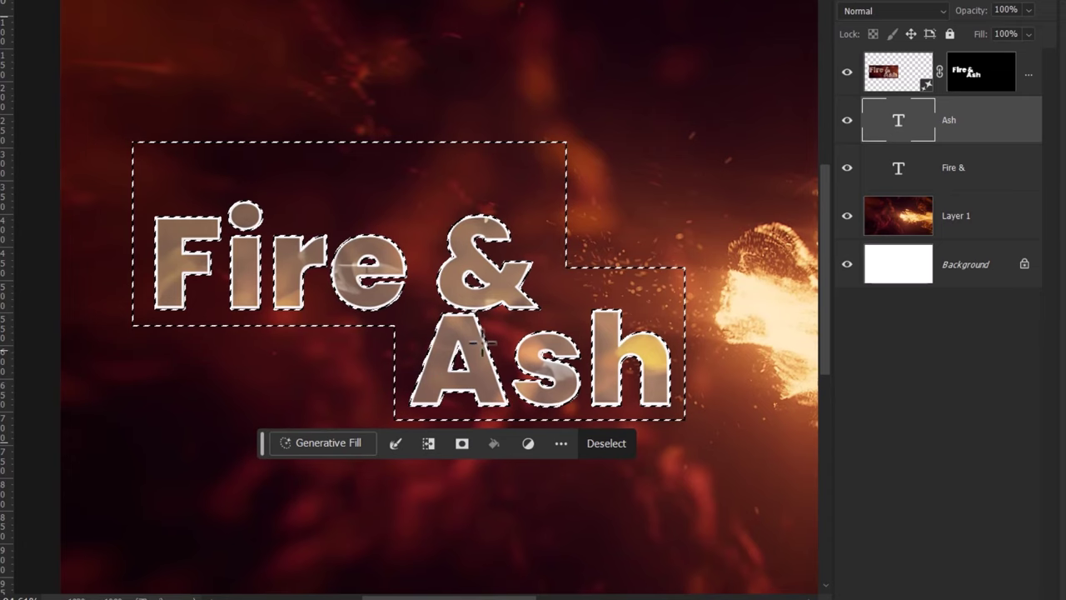
left_click(333, 445)
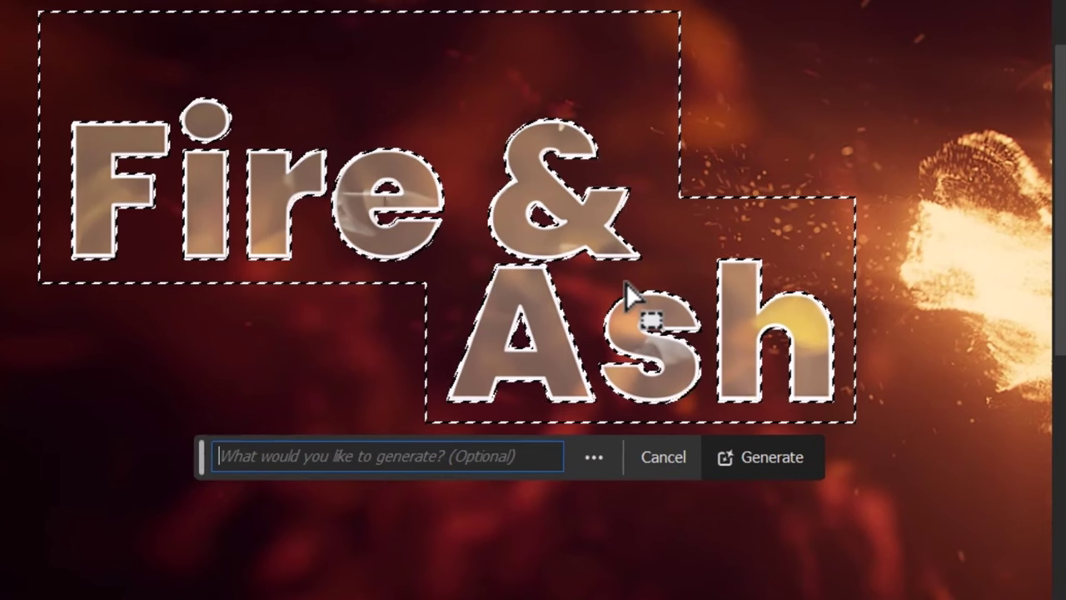
Generate 'flaming text' around the lettering and hide the translucent yellow letter-fill layer
type("flaming tex")
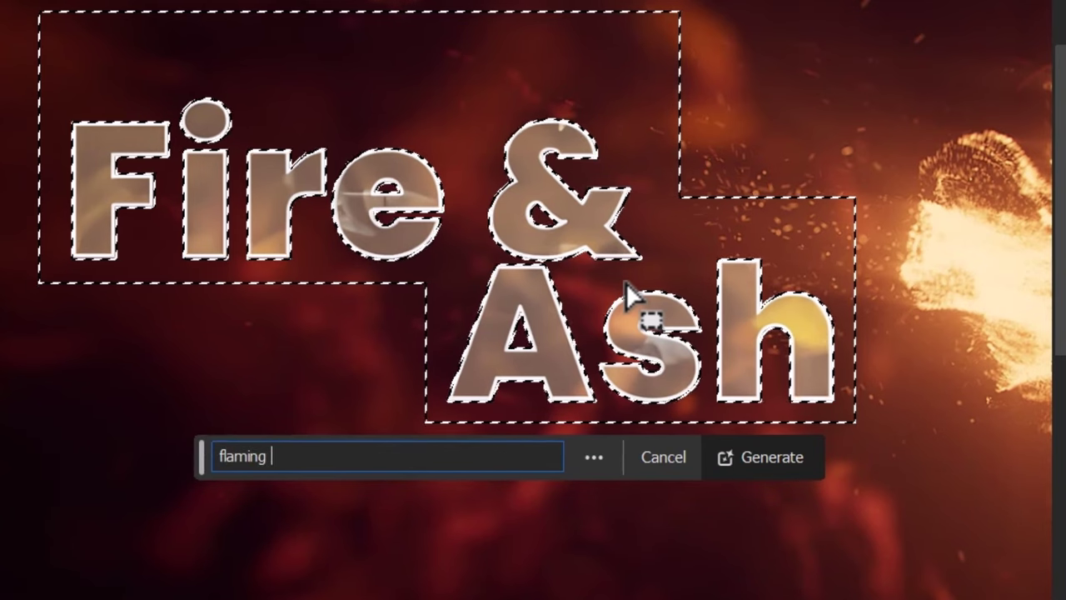
type("t")
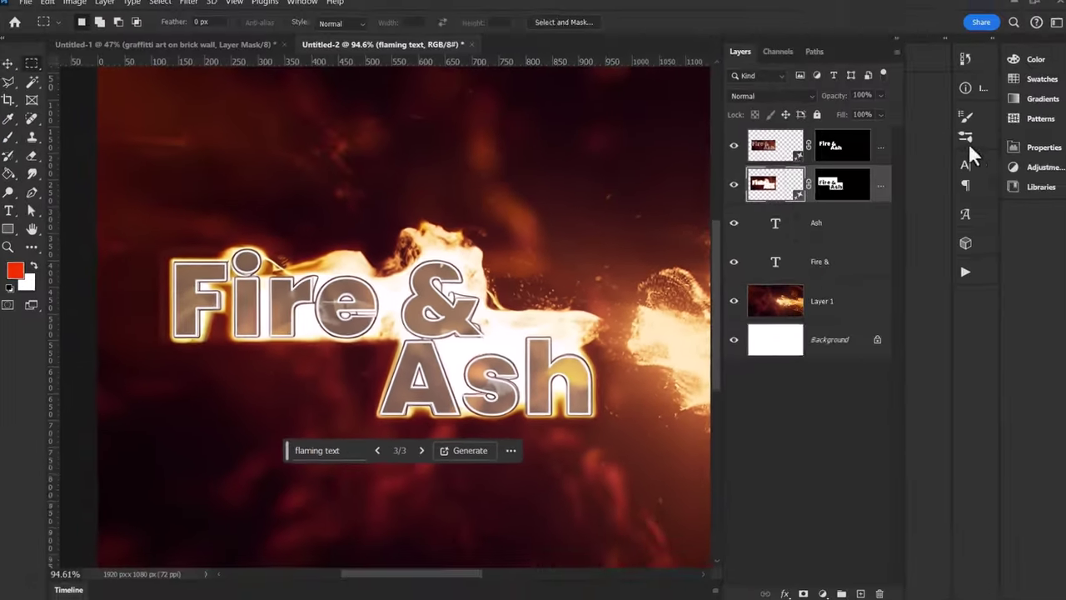
left_click(728, 152)
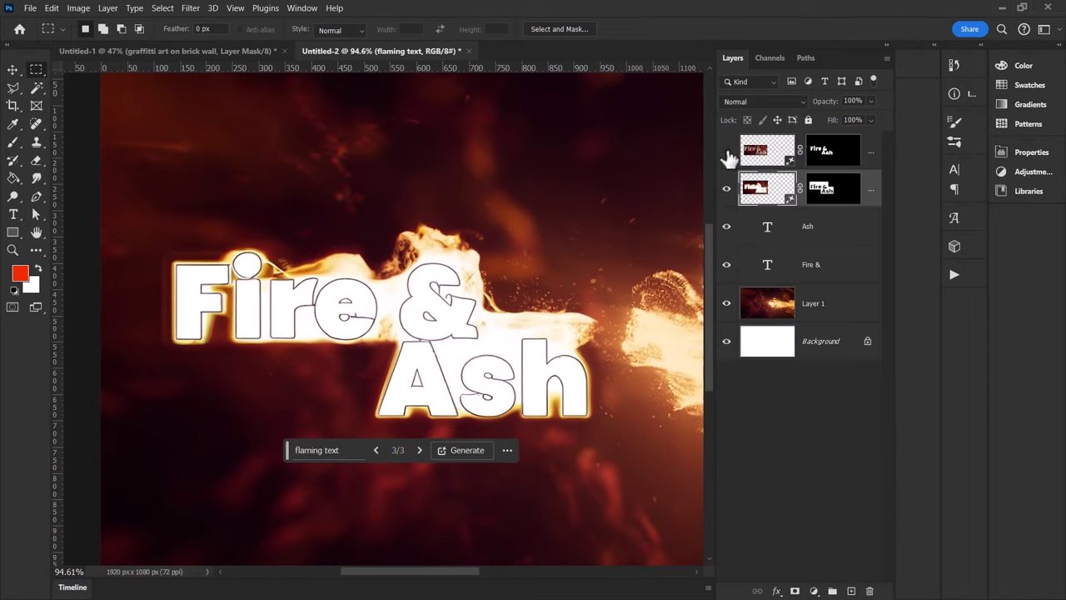
left_click(727, 151)
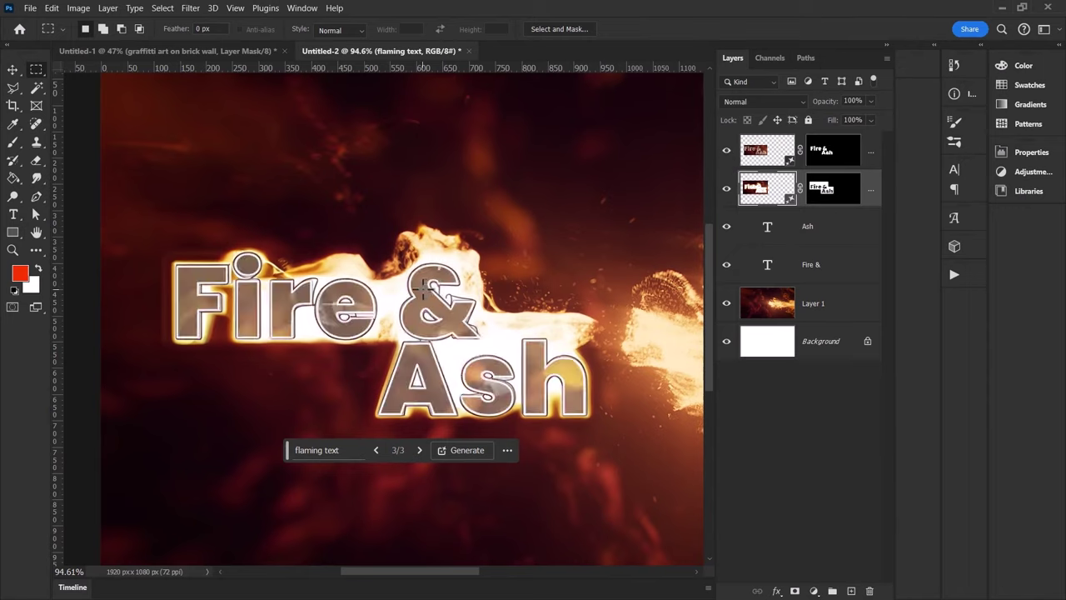
scroll(370, 273, "down", 2)
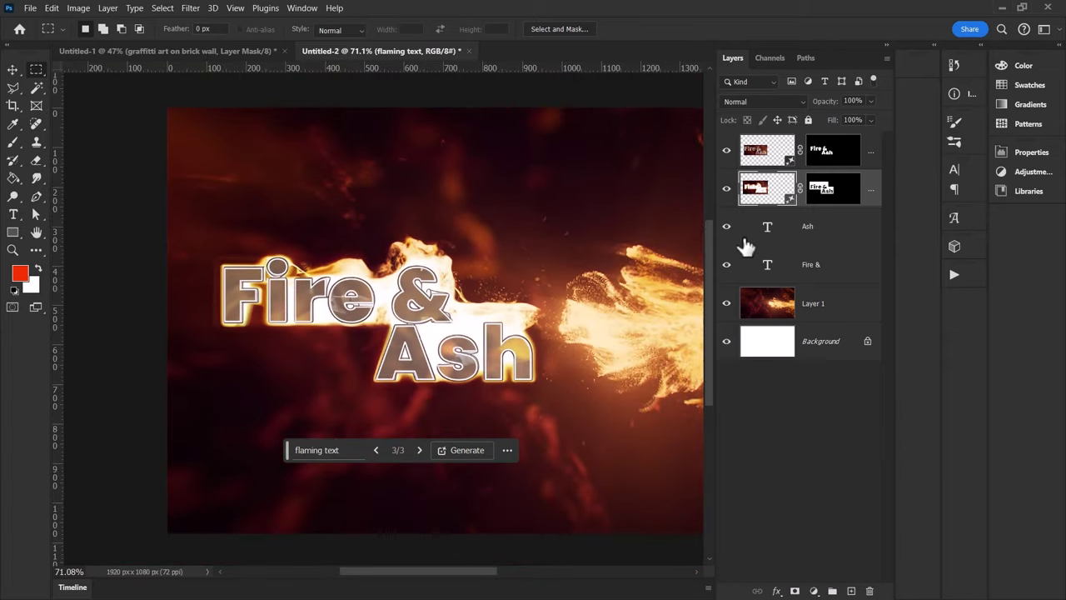
left_click(726, 151)
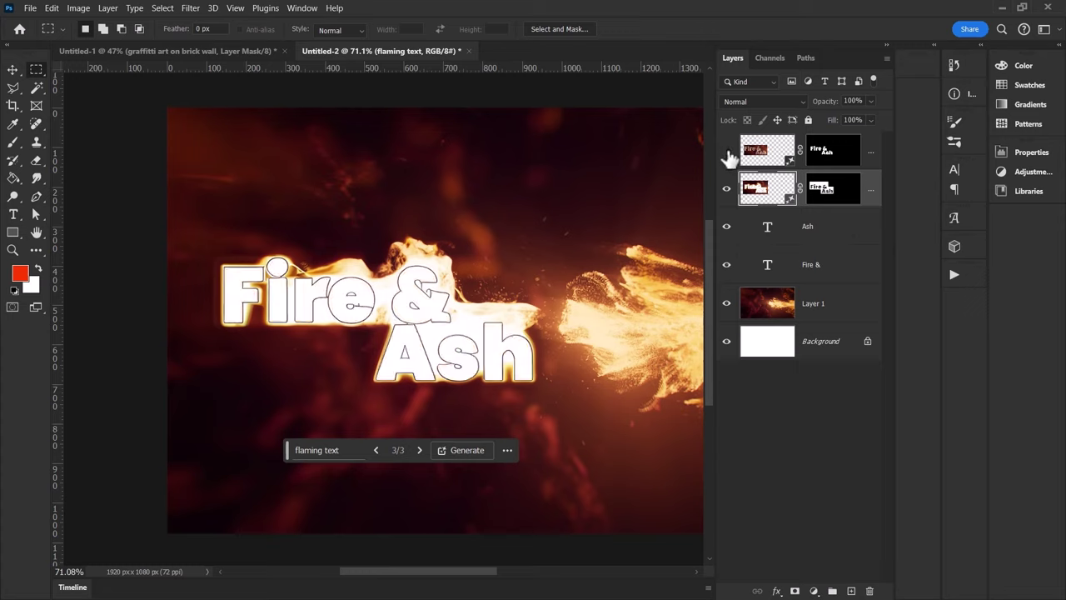
left_click(829, 270)
Move both text layers above the generated layers and set their colour to 000000 black
left_click(829, 238, "shift")
left_click_drag(836, 233, 831, 171)
key("t")
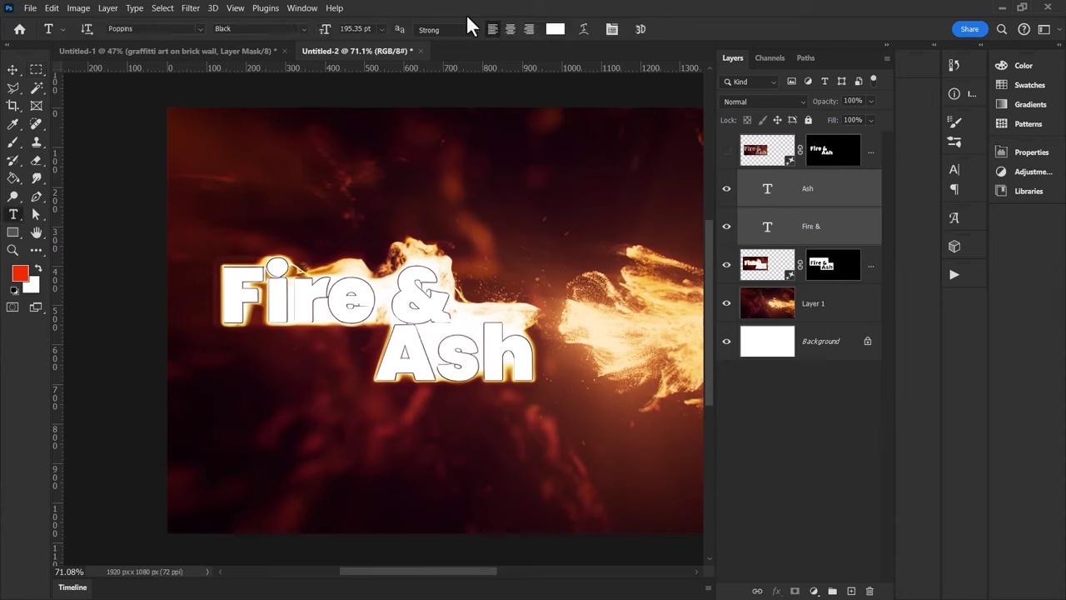
left_click(554, 30)
type("000000")
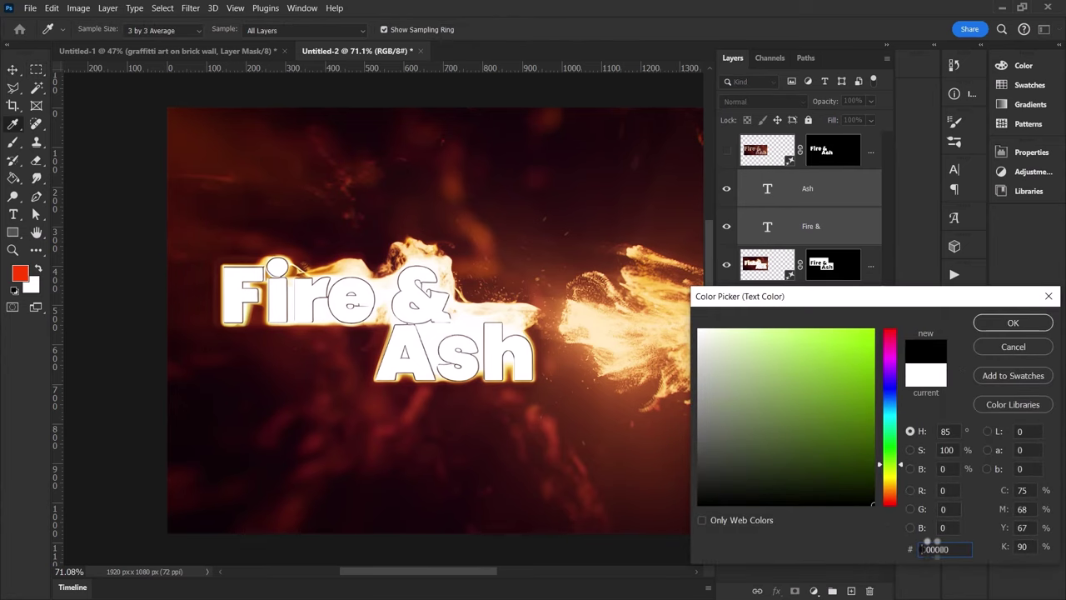
left_click(1002, 320)
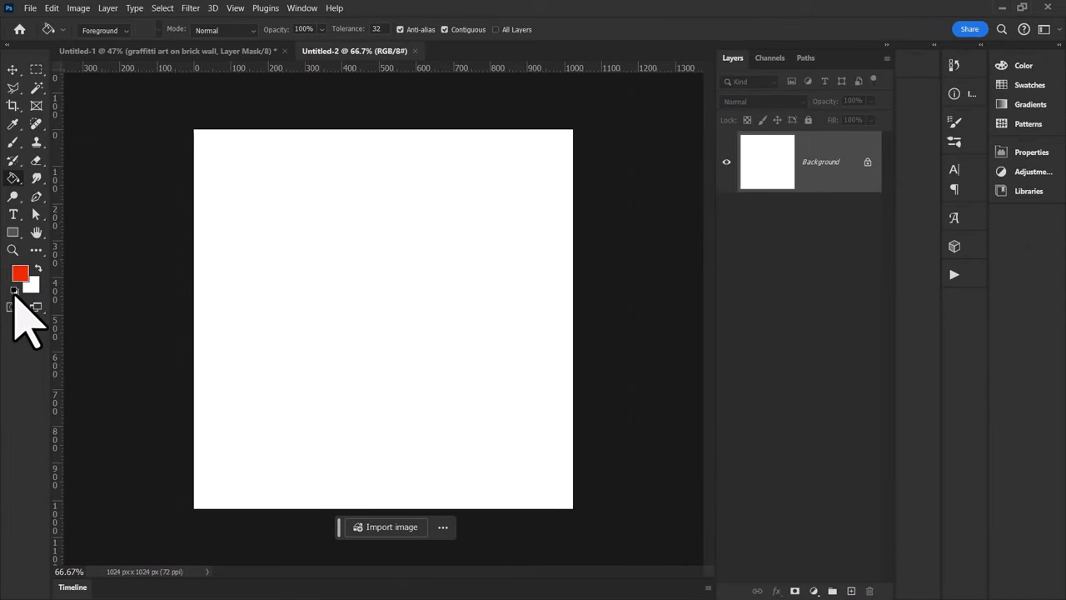
Fill the 1024 × 1024 canvas black and place white FIRE and ICE text stacked on two lines
left_click(14, 291)
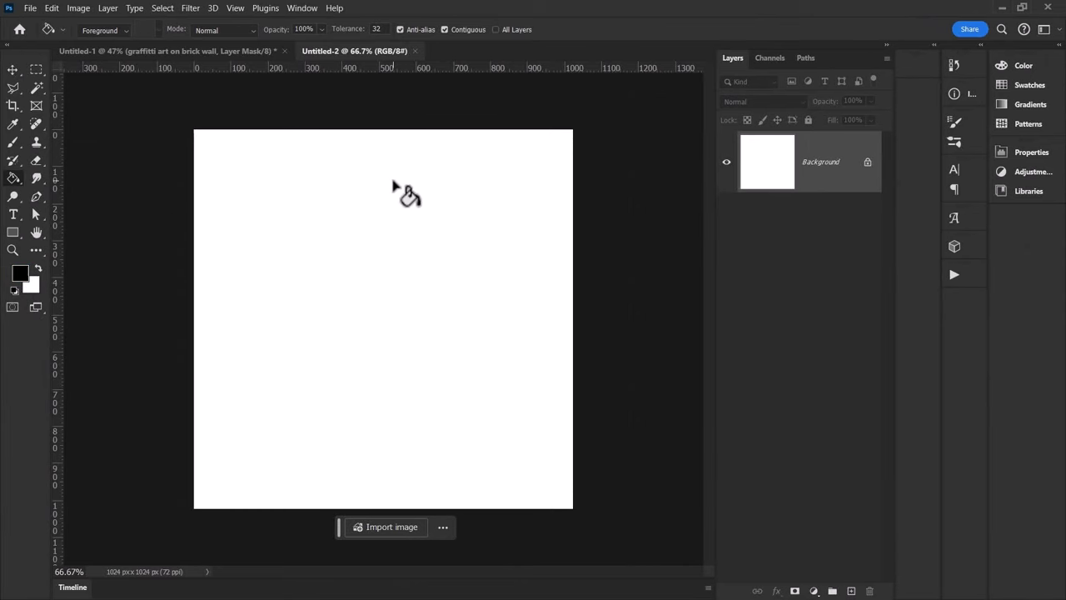
left_click(393, 182)
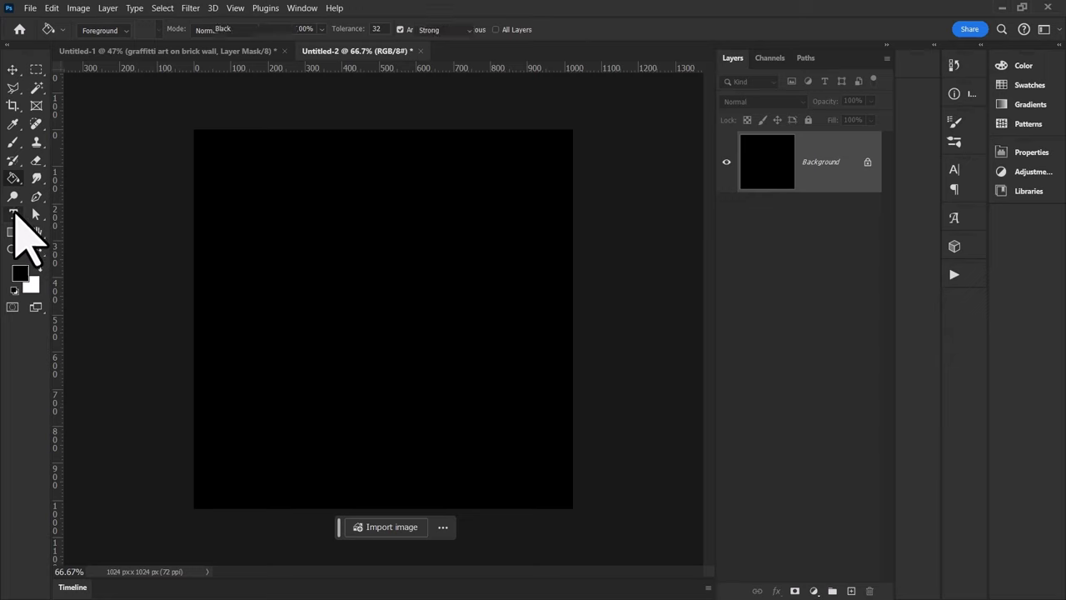
left_click(13, 214)
left_click(262, 244)
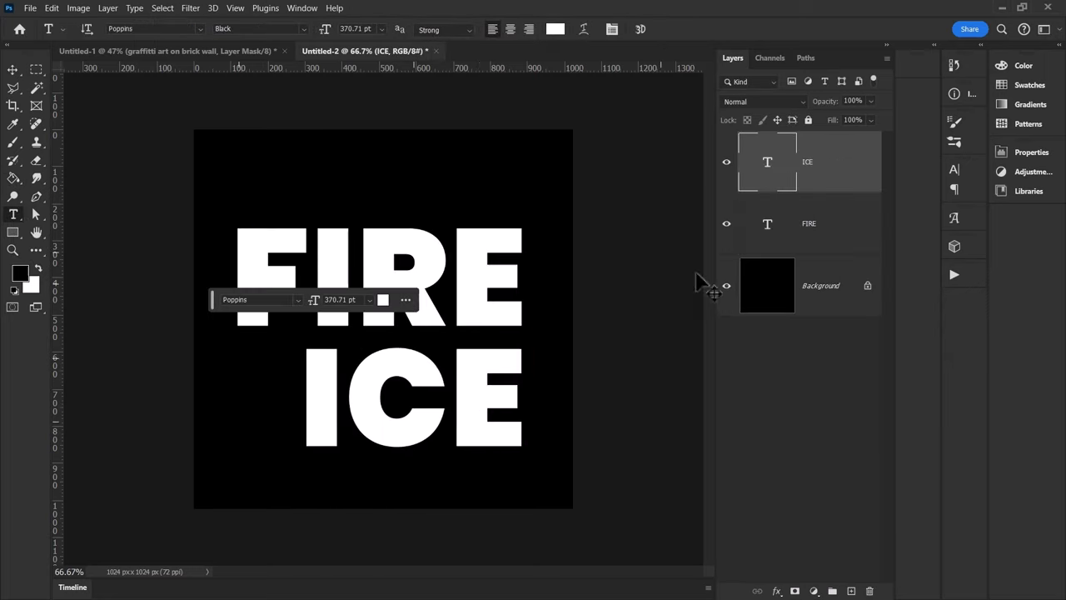
left_click_drag(704, 283, 697, 296)
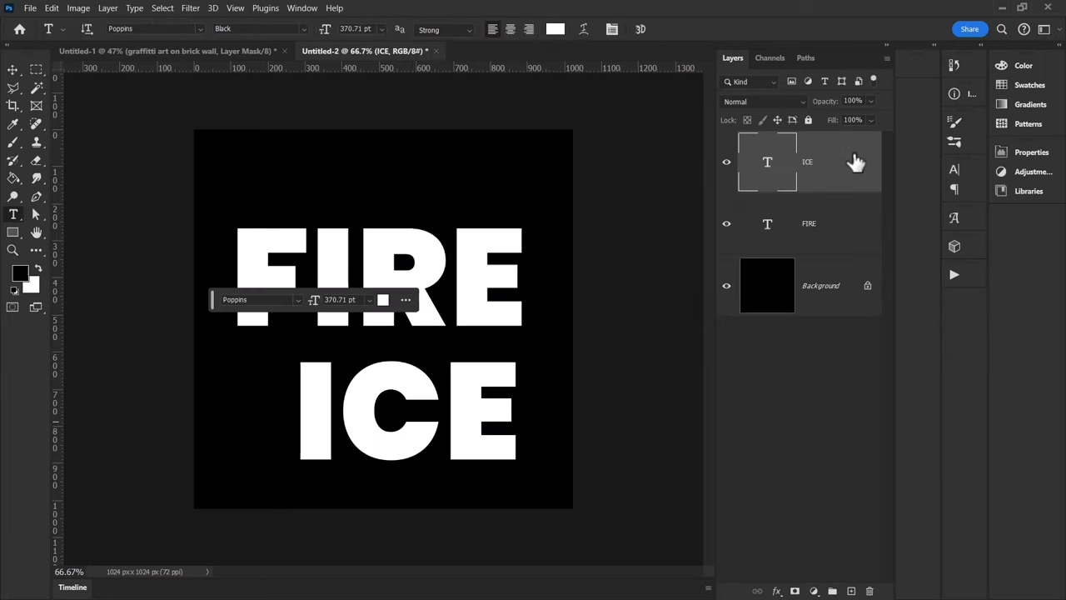
left_click_drag(213, 300, 209, 525)
left_click(833, 233)
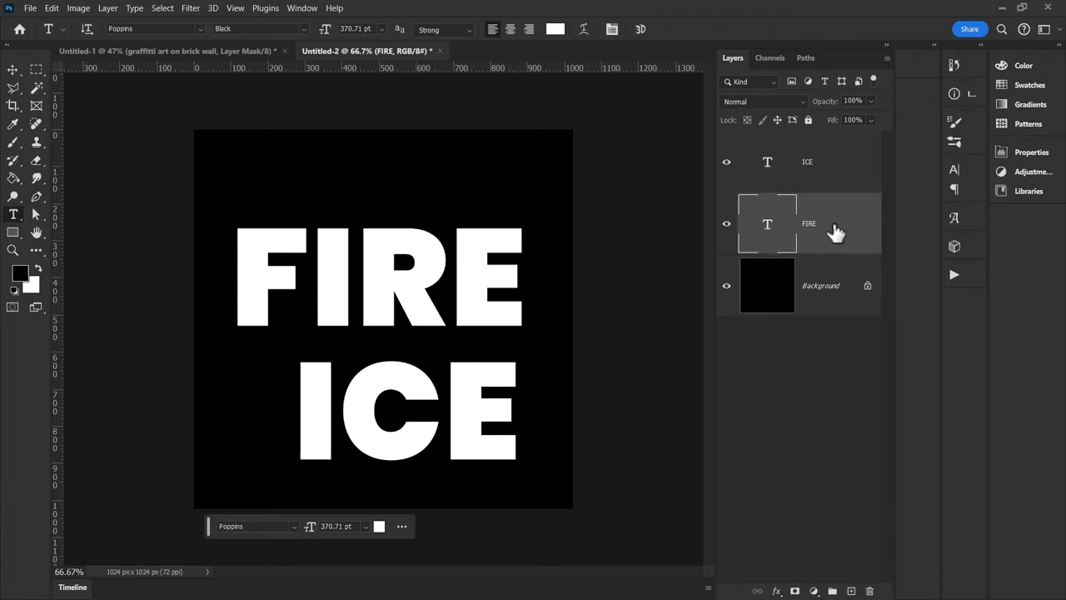
right_click(833, 231)
Give the FIRE layer an orange Outer Glow in colour f18100
left_click(875, 26)
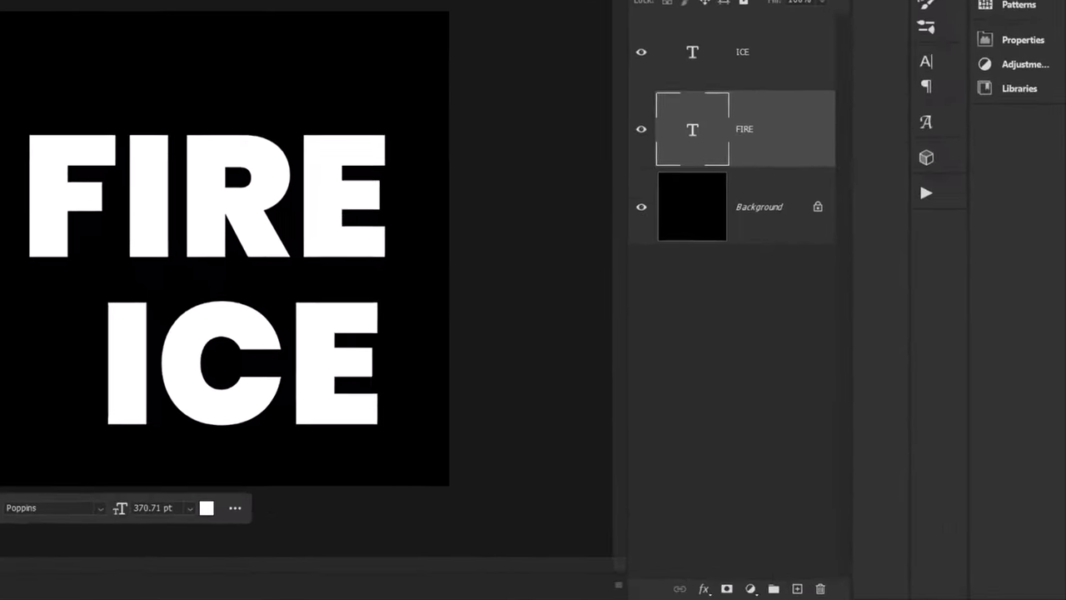
left_click(427, 480)
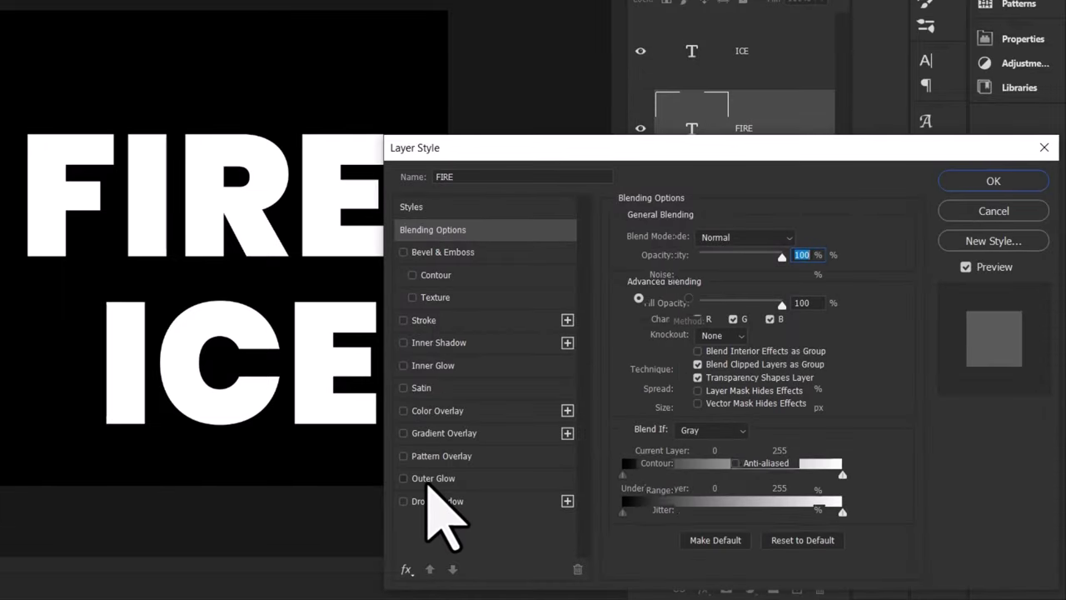
left_click(662, 297)
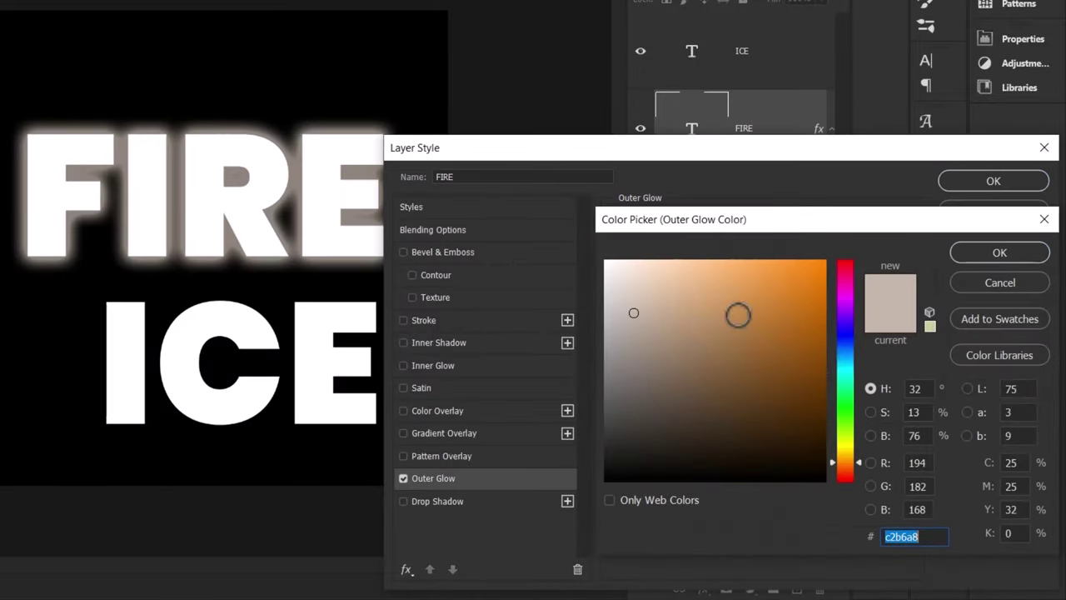
type("f18100")
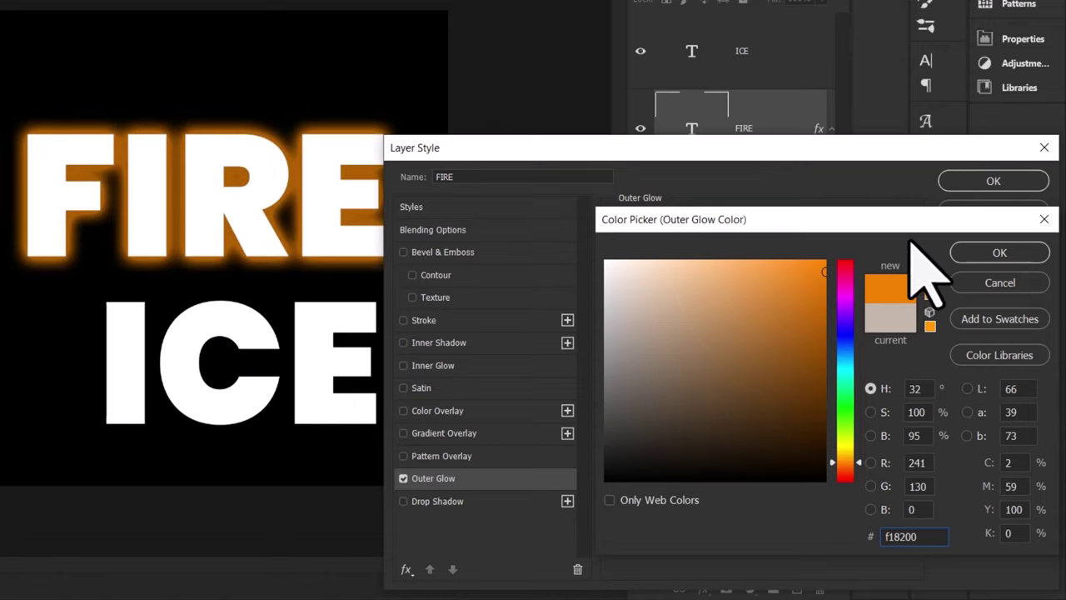
left_click(999, 253)
left_click(994, 181)
Give the ICE layer a blue Outer Glow in colour 405bff
left_click(742, 62)
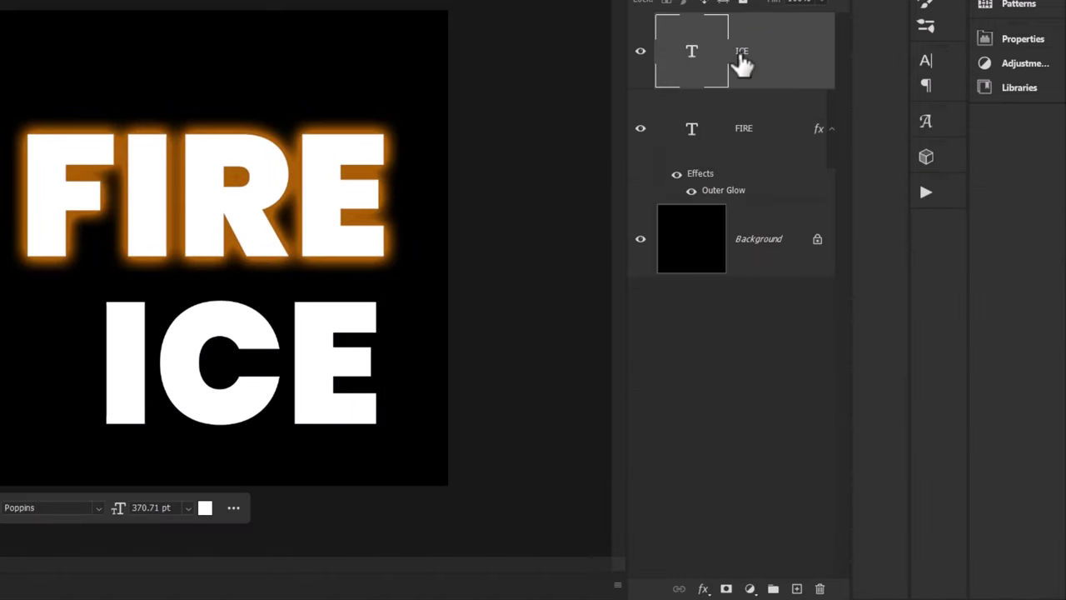
double_click(803, 54)
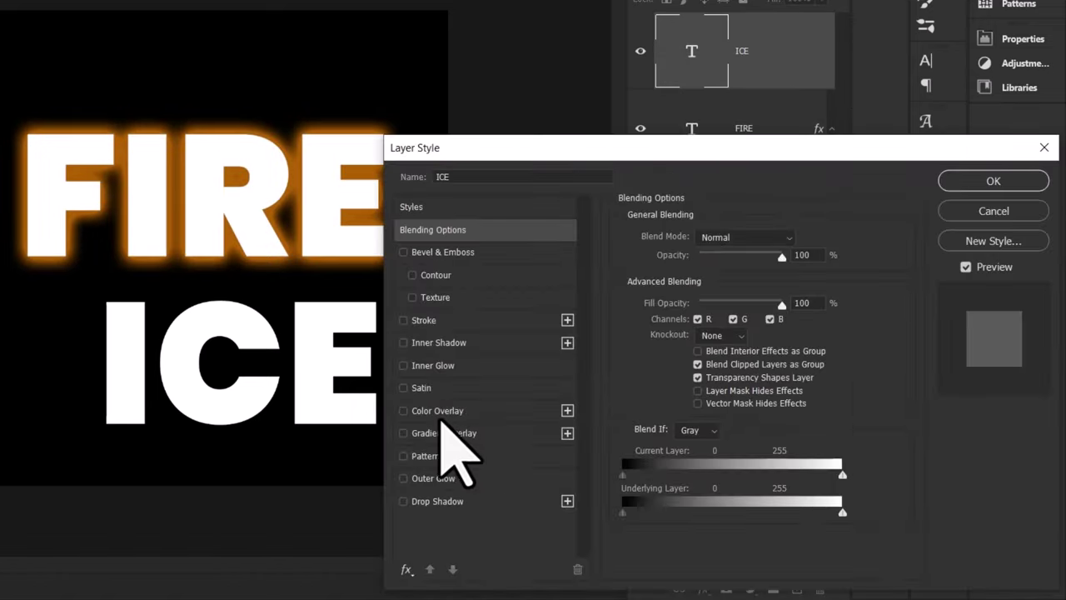
left_click(450, 478)
left_click(718, 300)
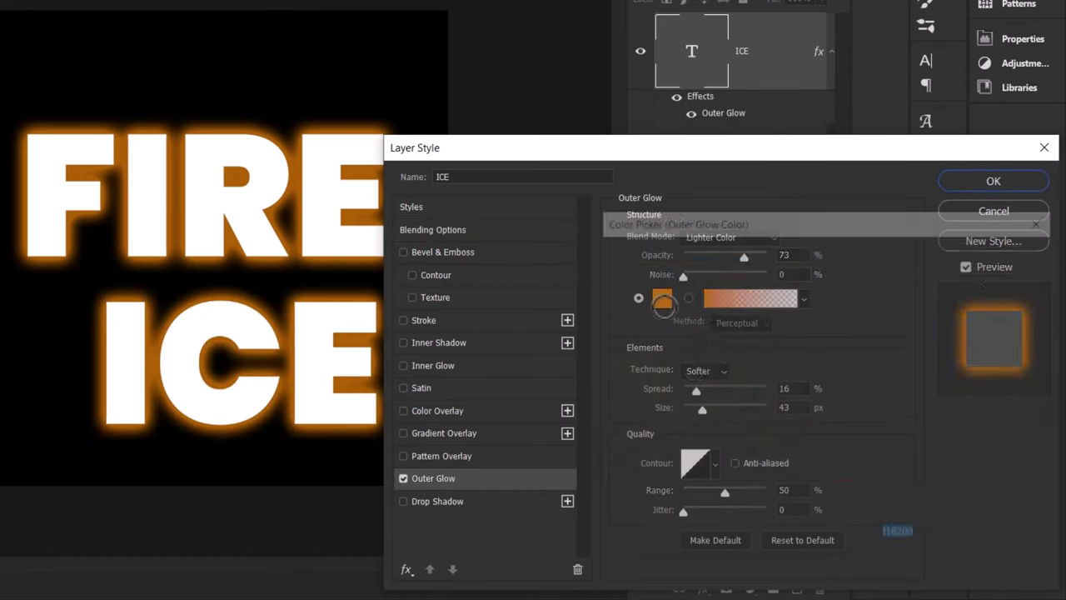
type("405bff")
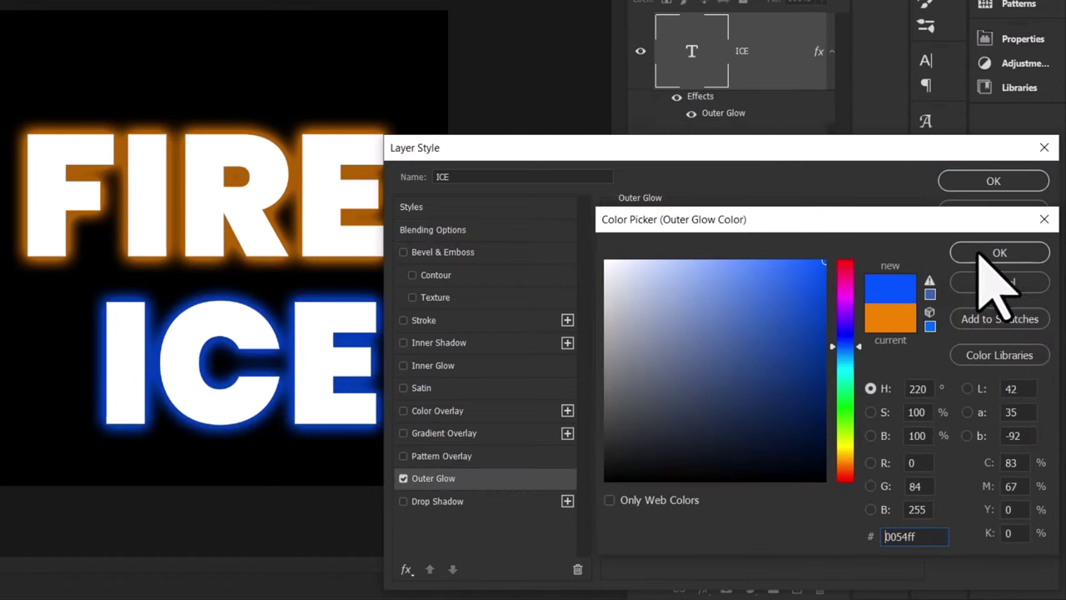
left_click(1000, 252)
key("Return")
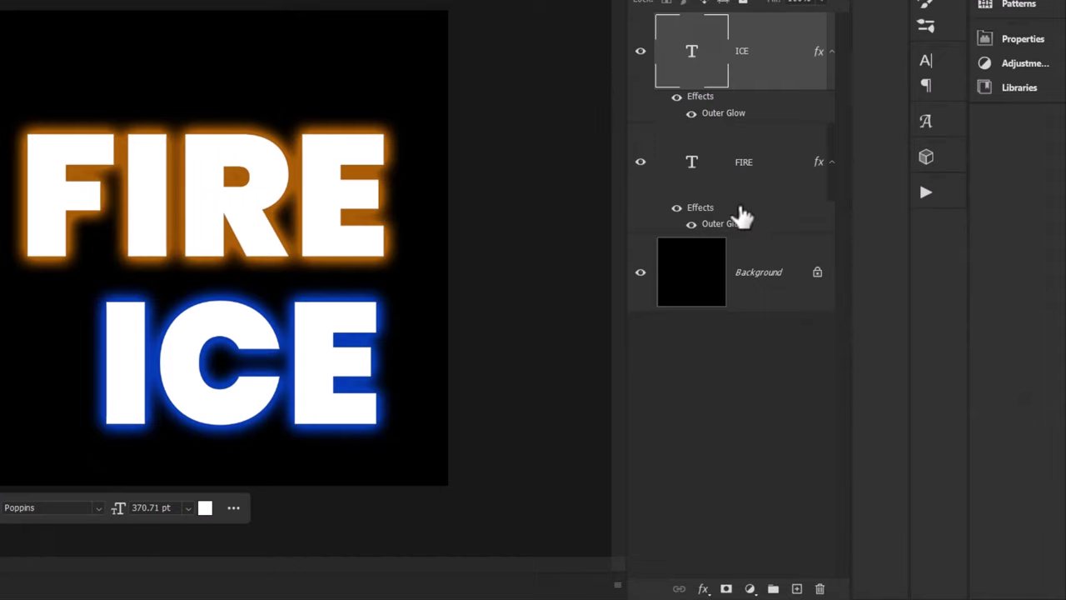
Move FIRE and ICE up about 87 px, then shift ICE down about 50 px
left_click(749, 171, "shift")
left_click_drag(299, 275, 300, 202)
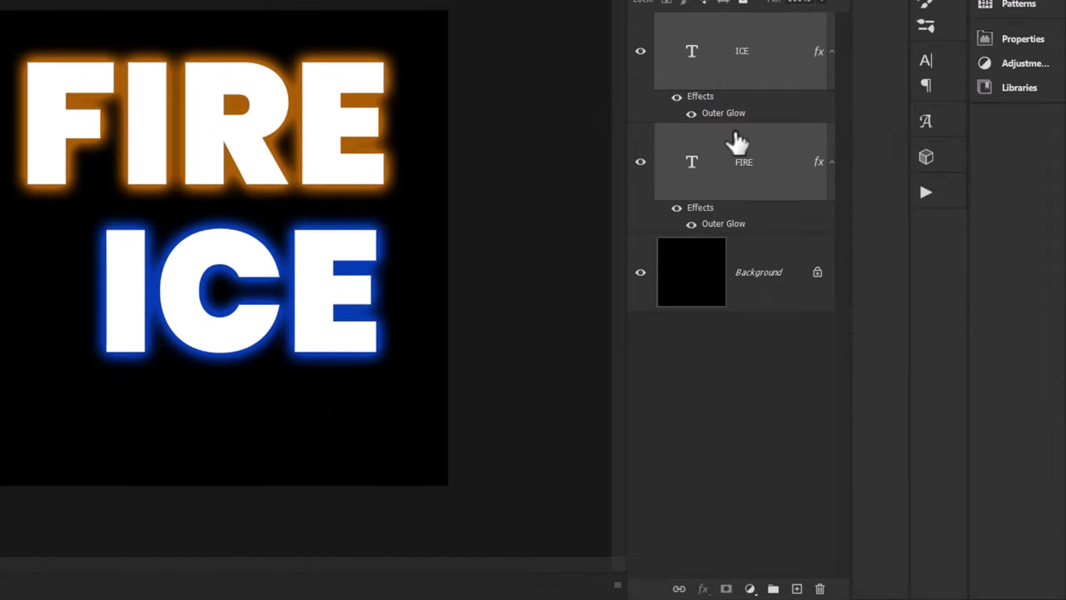
left_click(766, 155)
left_click(758, 79)
left_click_drag(309, 238, 309, 280)
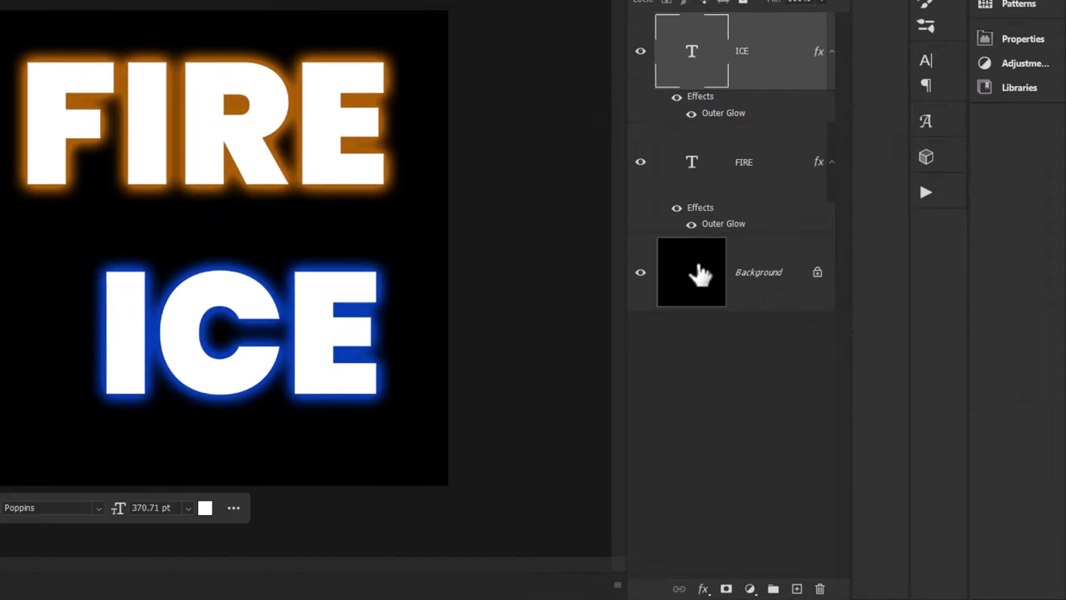
On a new layer above Background, paint a dark-red 930000 band across the top with a 385 px soft brush
left_click(766, 275)
left_click(796, 588)
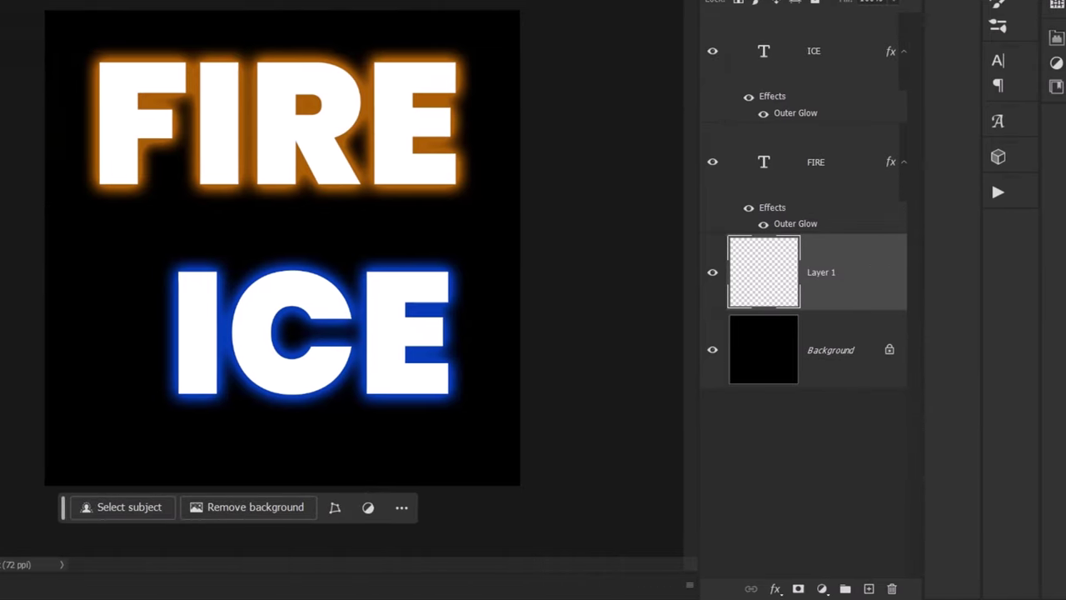
type("930000")
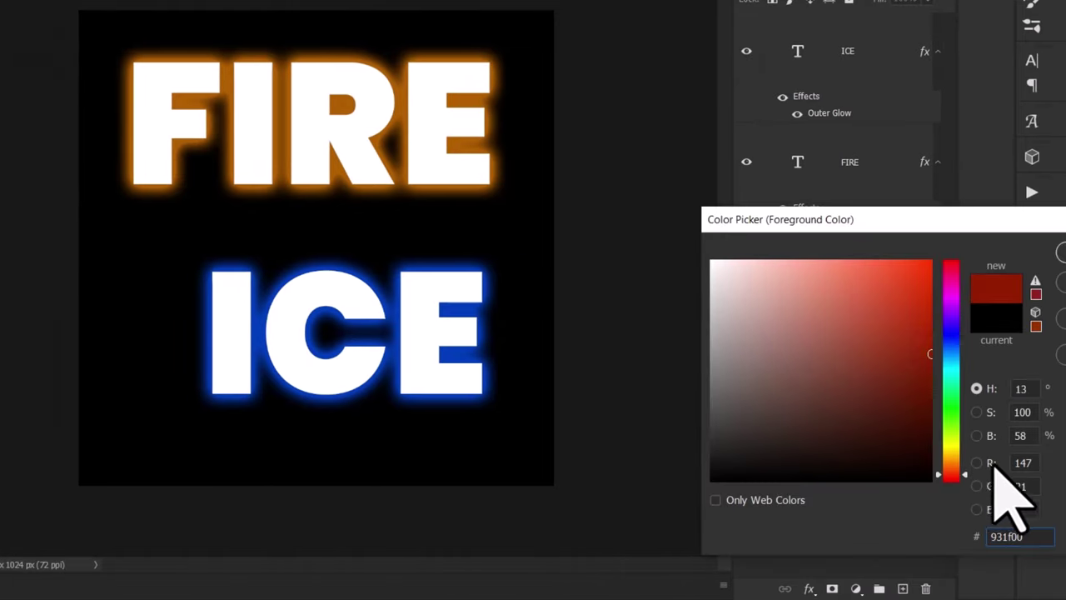
key("Return")
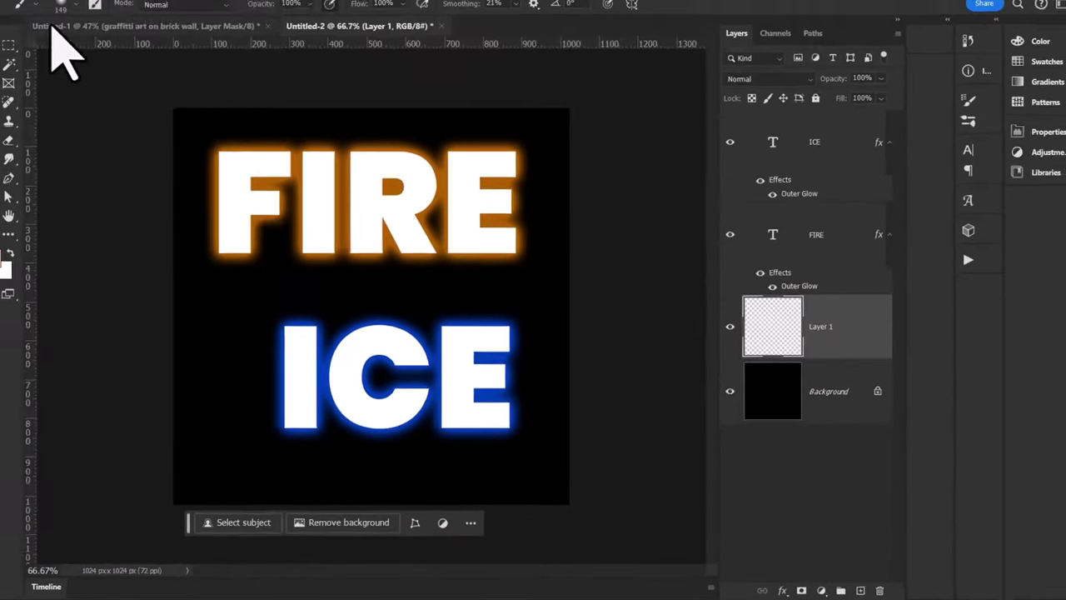
left_click(90, 29)
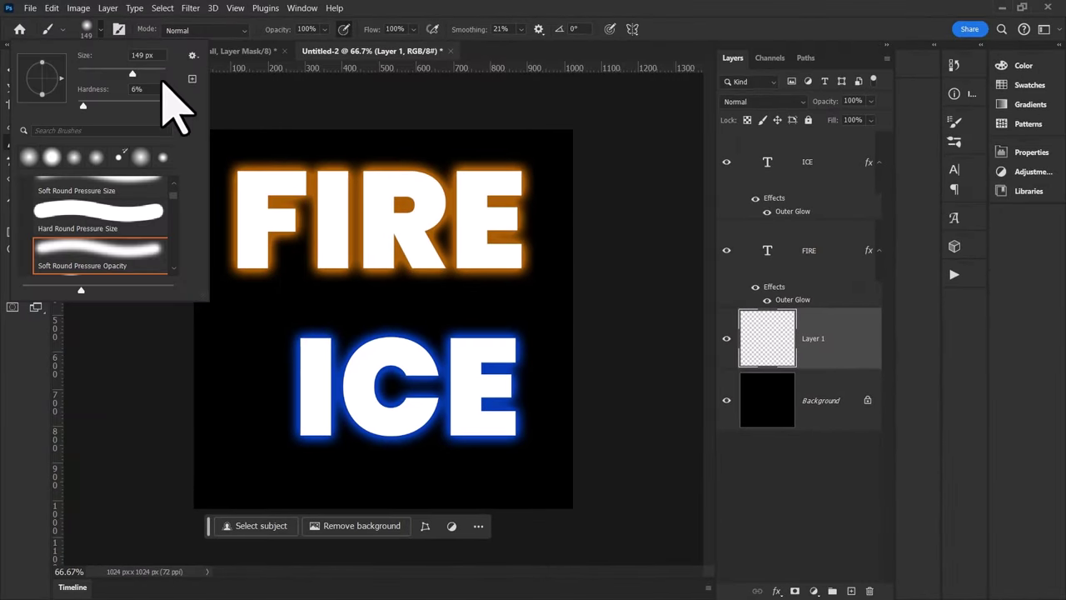
left_click(150, 73)
mouse_move(606, 142)
left_mouse_down()
mouse_move(343, 149)
mouse_move(195, 157)
mouse_move(107, 215)
left_mouse_up()
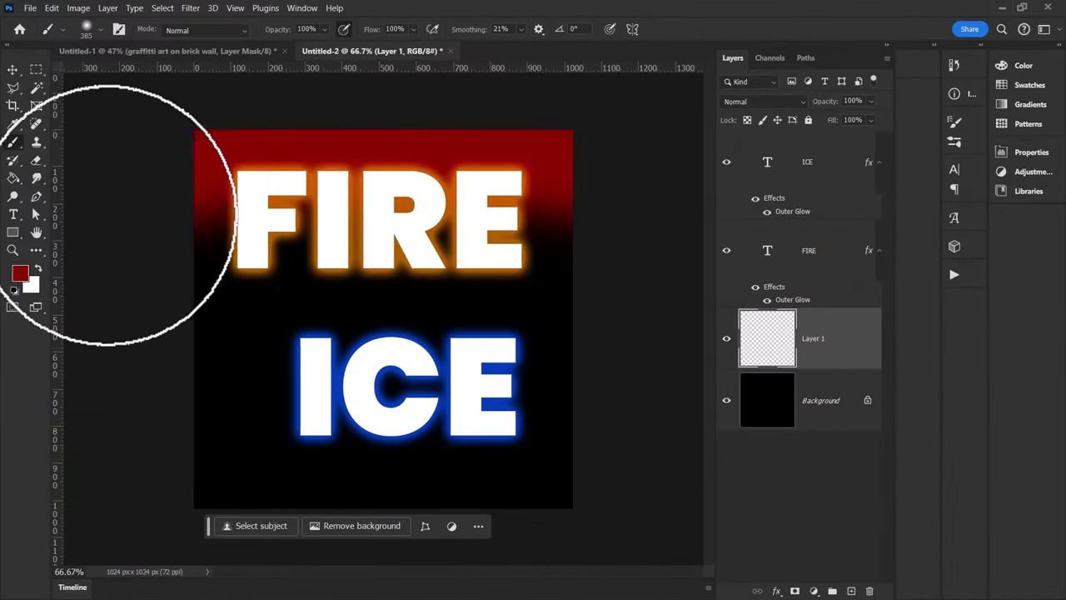
Paint a soft blue band across the bottom and lower the layer's fill to 28%
left_click(22, 273)
left_click(892, 400)
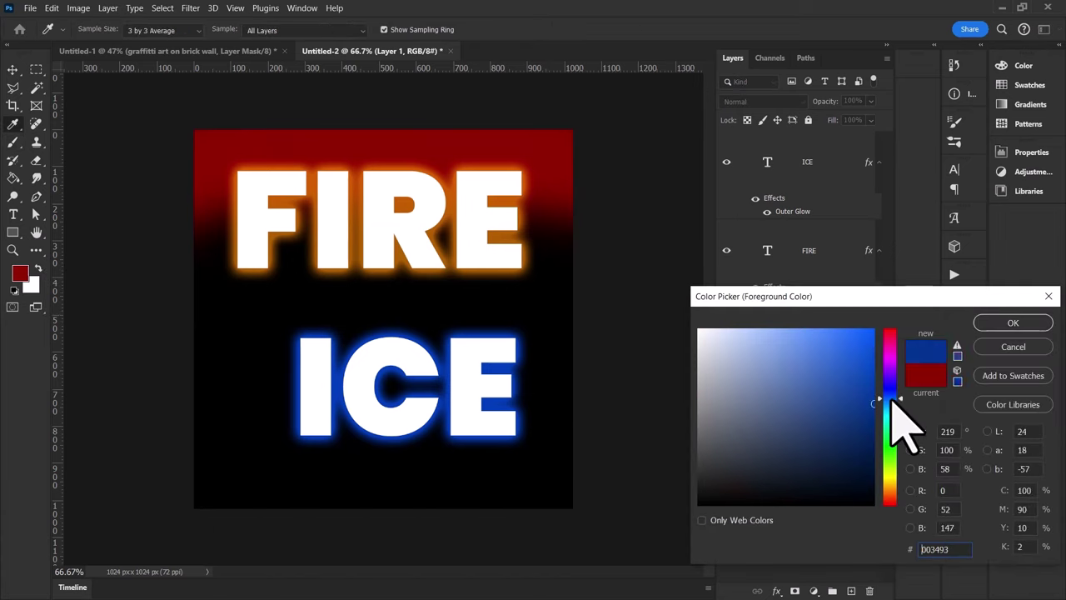
key("Return")
mouse_move(616, 453)
left_mouse_down()
mouse_move(265, 506)
mouse_move(152, 473)
left_mouse_up()
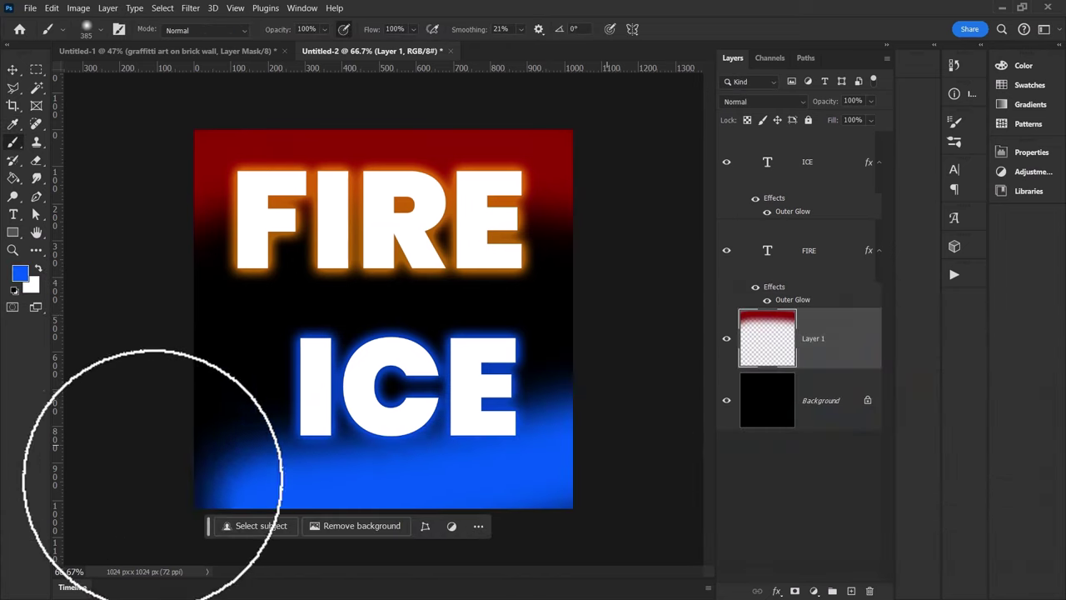
left_click_drag(871, 119, 835, 136)
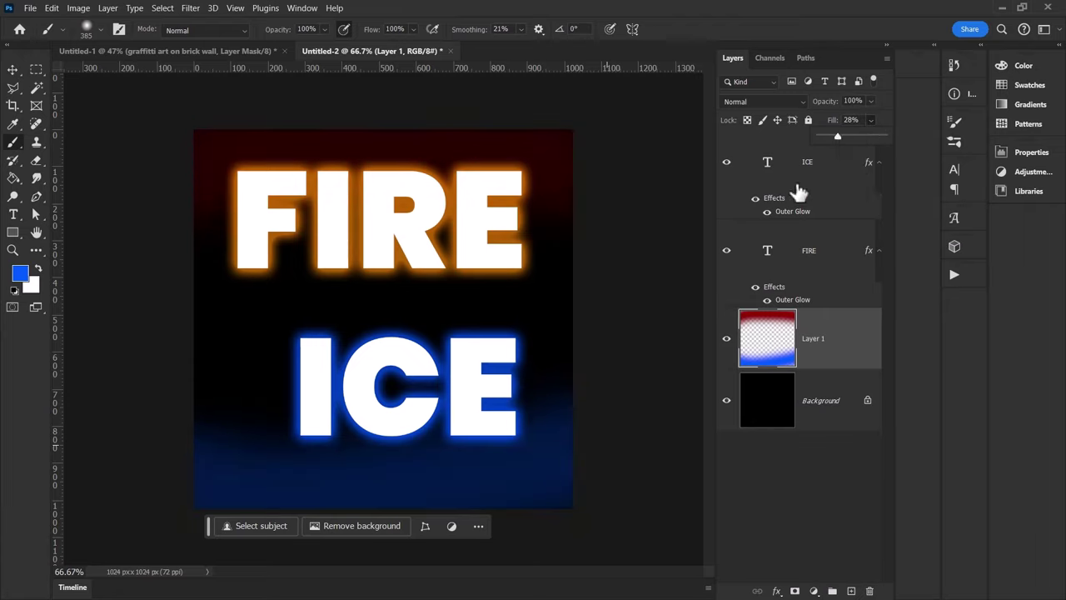
left_click(821, 262)
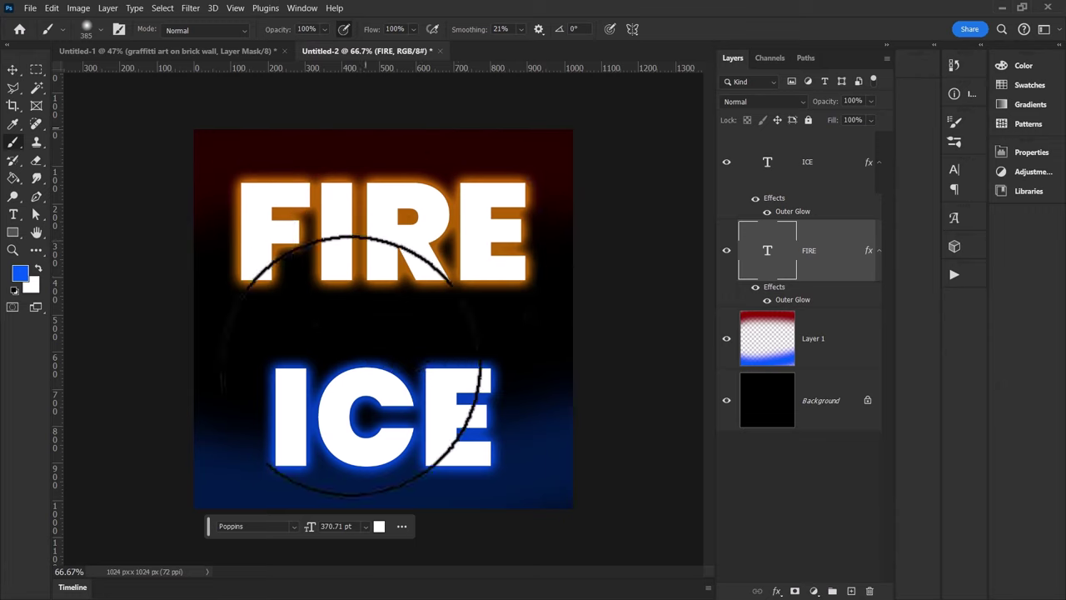
Select the whole canvas and add an empty Layer 2 at the top of the stack
key("g")
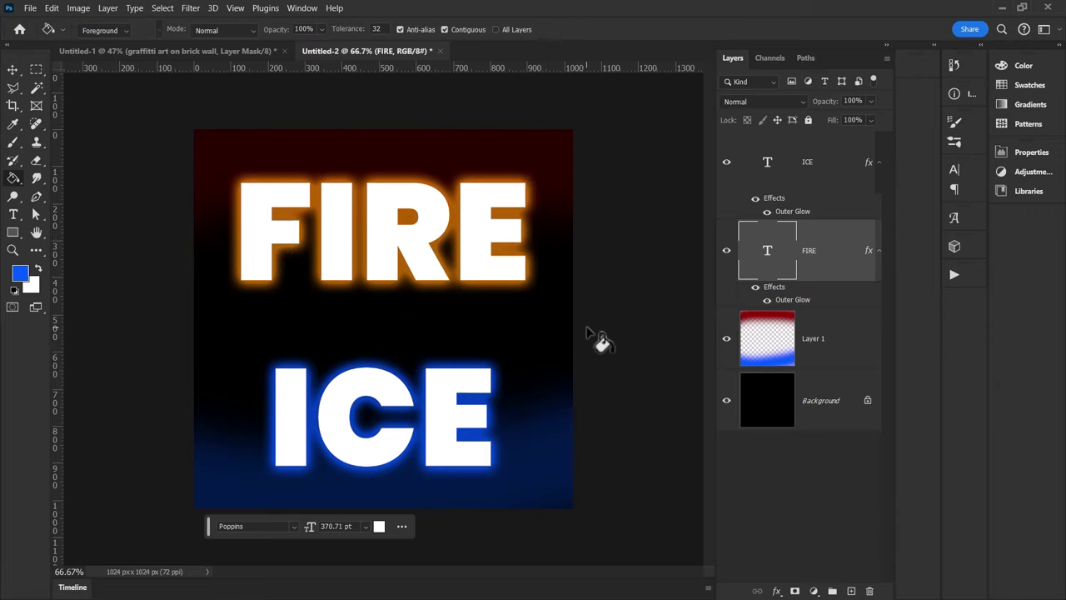
key("ctrl+a")
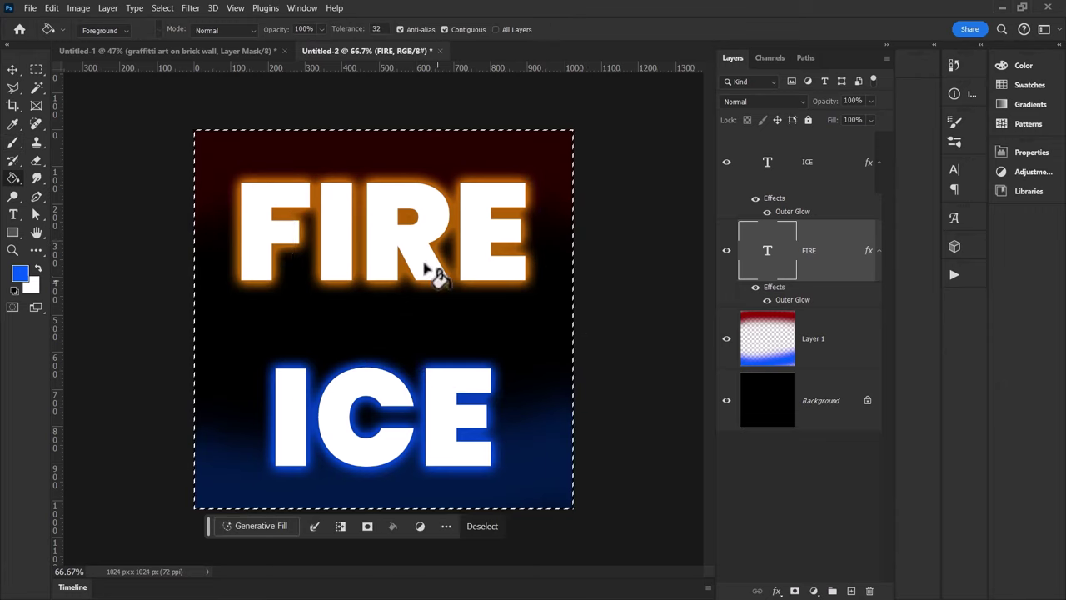
left_click(808, 171)
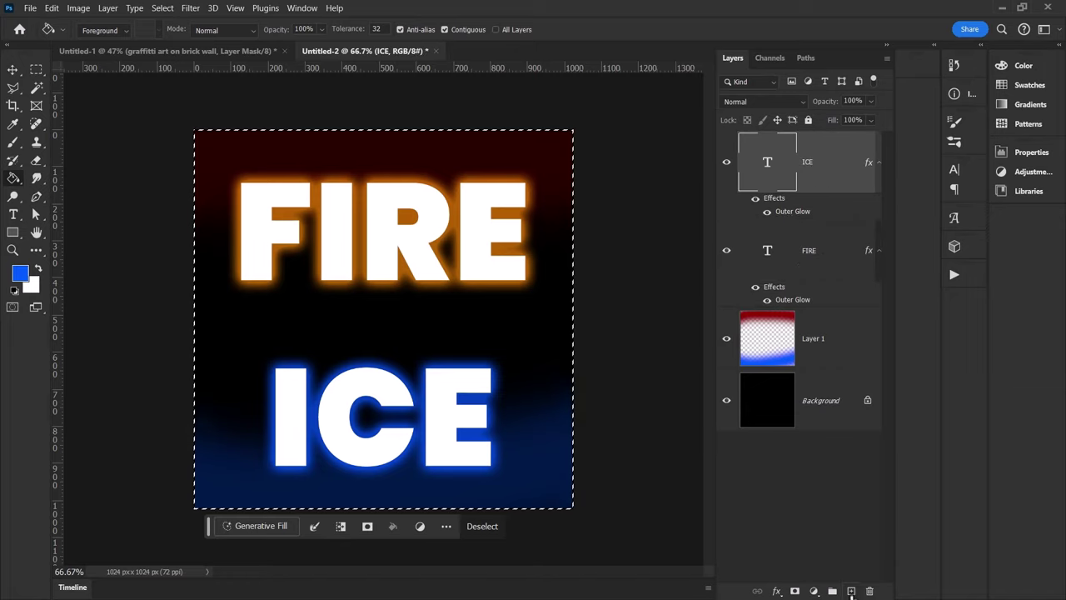
left_click(851, 591)
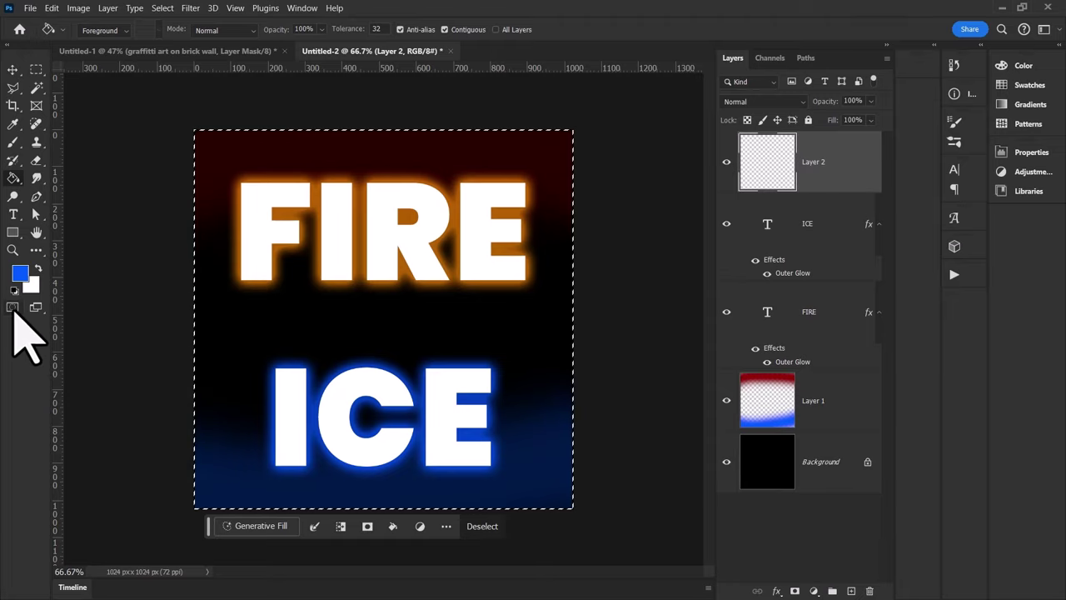
Fill the Quick Mask with #858585 grey and exit it to get a half-strength selection
left_click(13, 314)
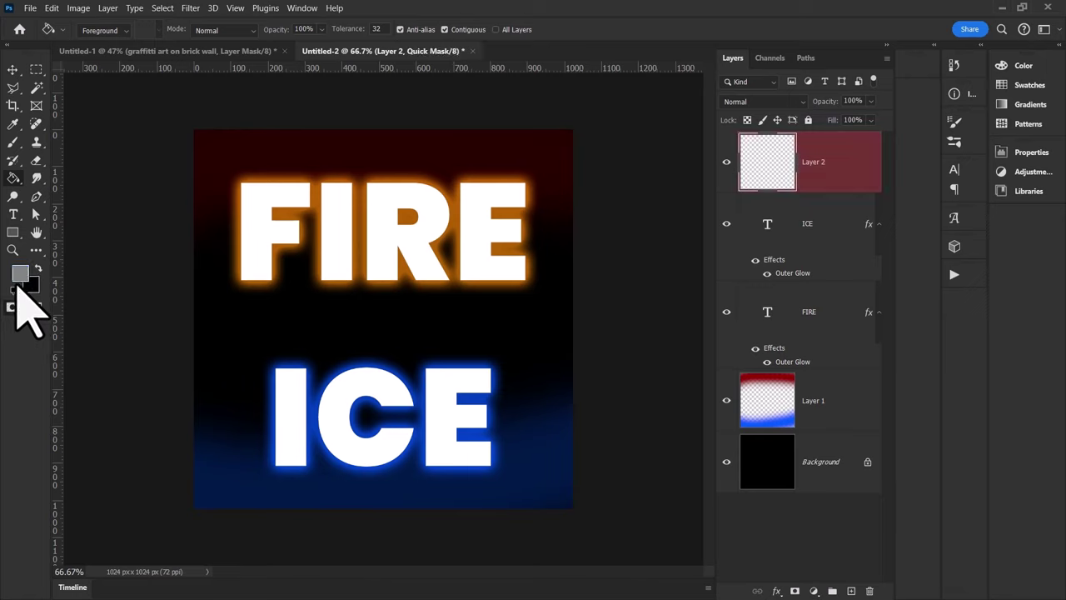
left_click(21, 277)
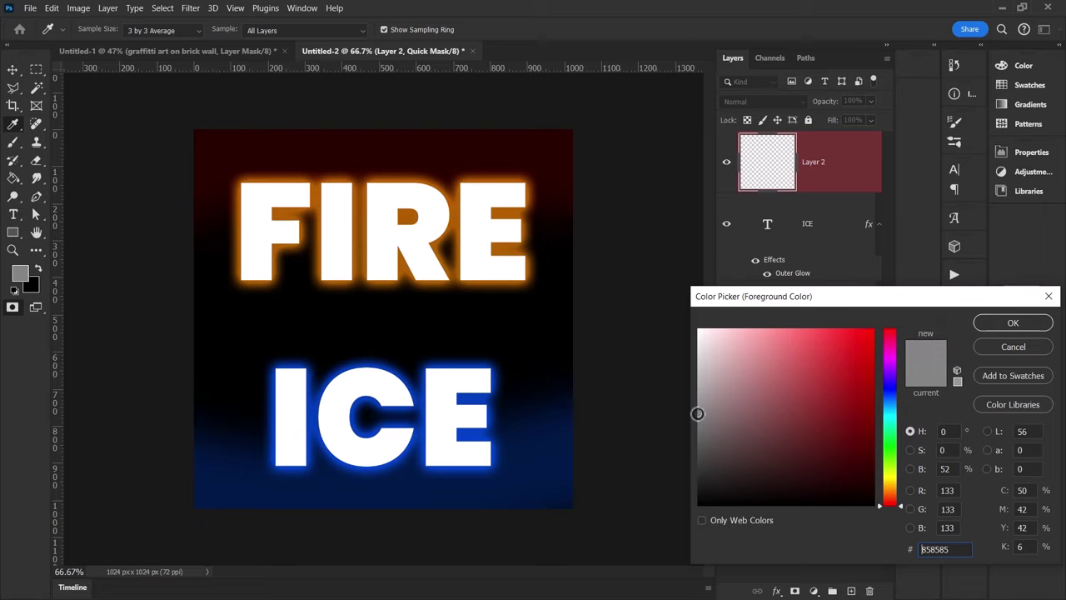
left_click(1015, 322)
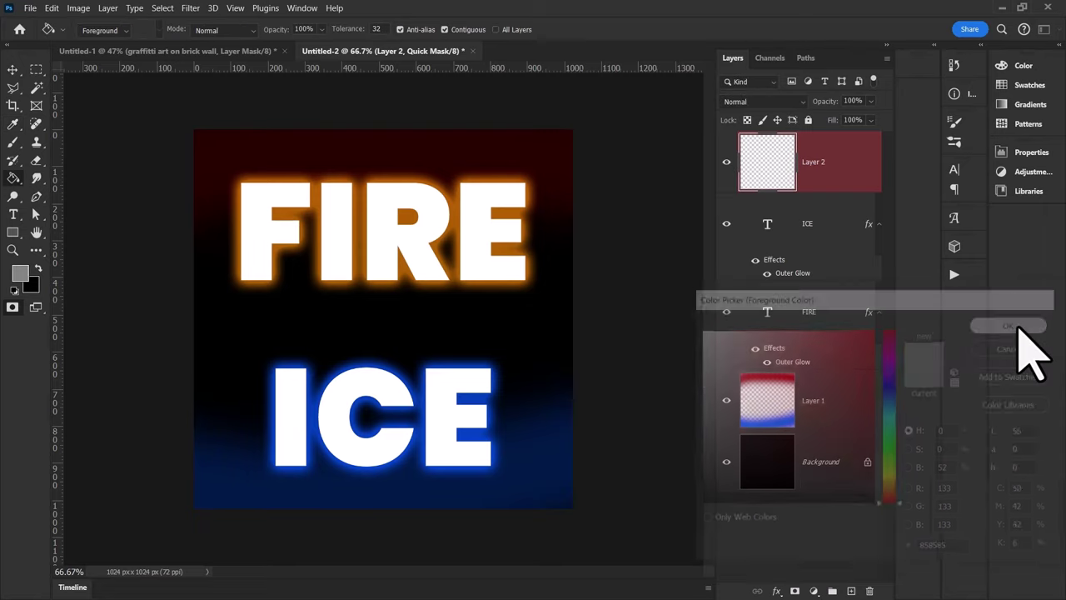
left_click(405, 265)
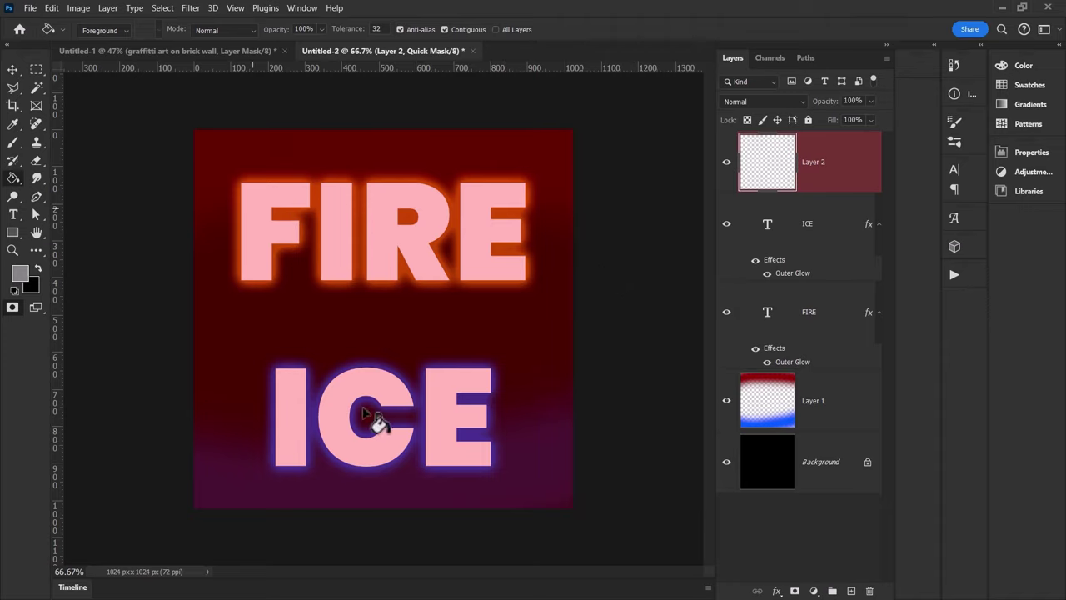
key("q")
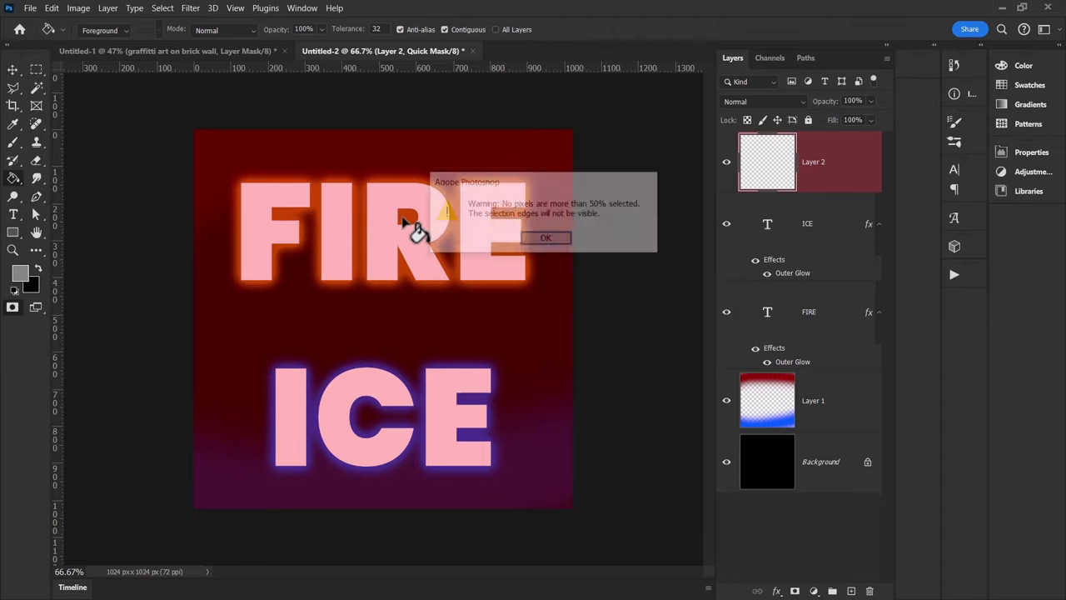
left_click(545, 240)
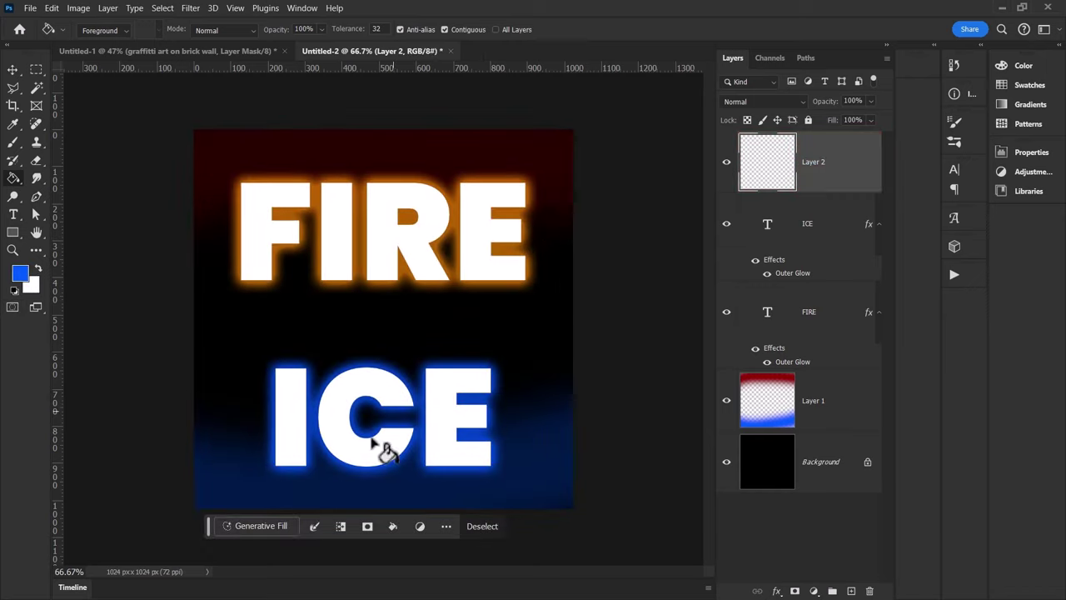
Run Generative Fill on the selection with the prompt 'Fire and Ice'
left_click(269, 527)
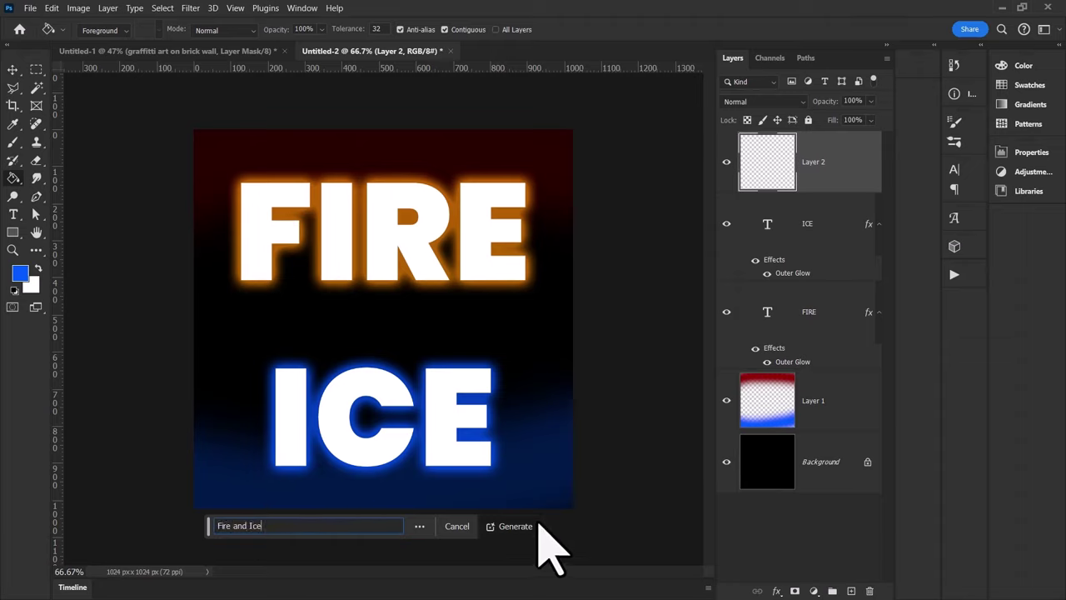
left_click(529, 526)
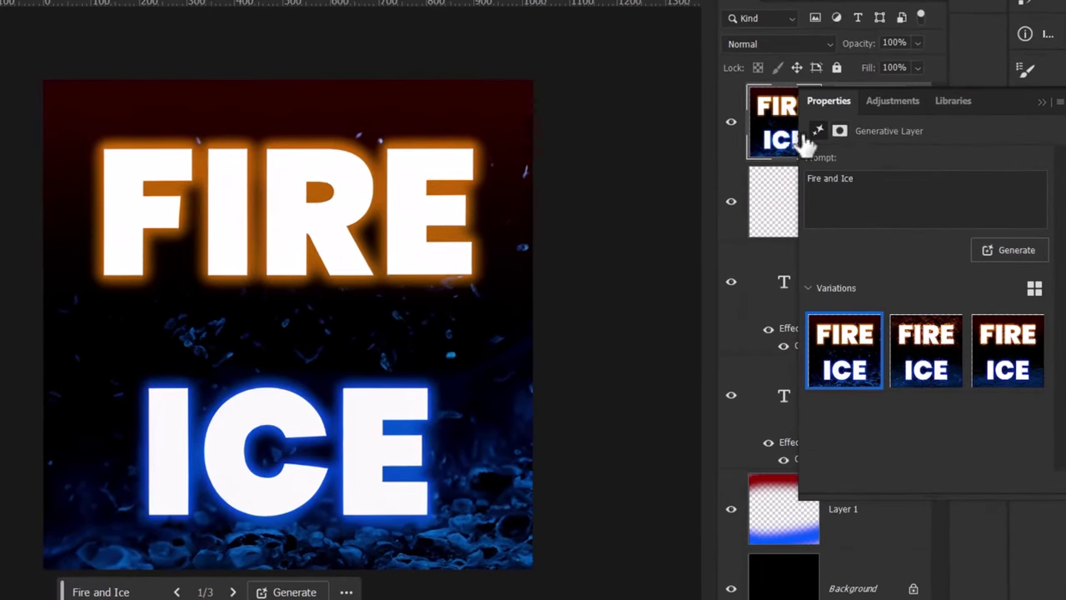
left_click(1042, 102)
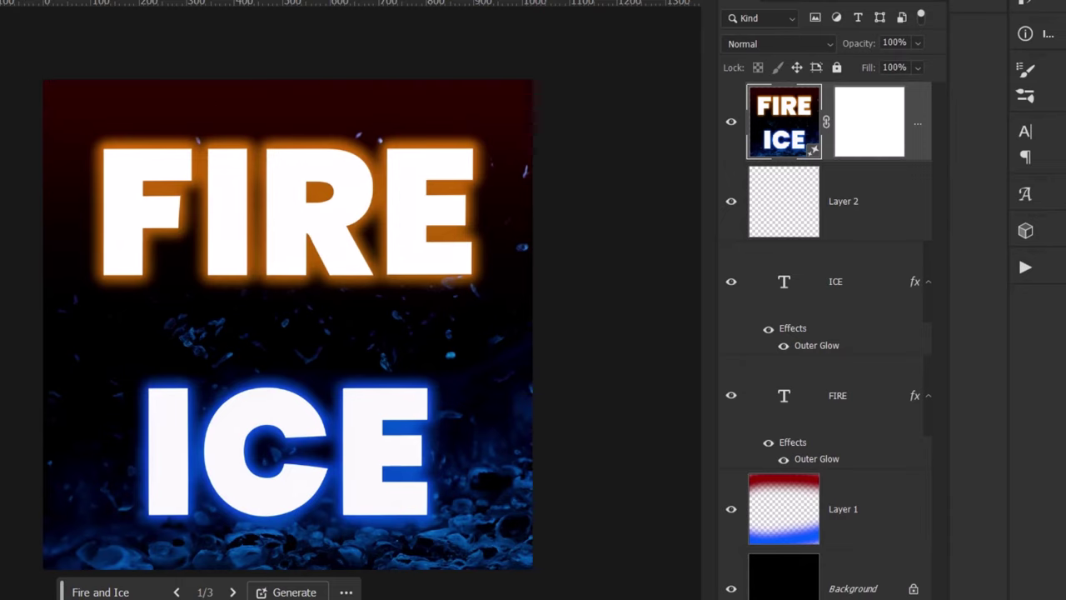
Compare the generated variations and keep the second, with orange and blue flames
double_click(784, 121)
left_click(926, 359)
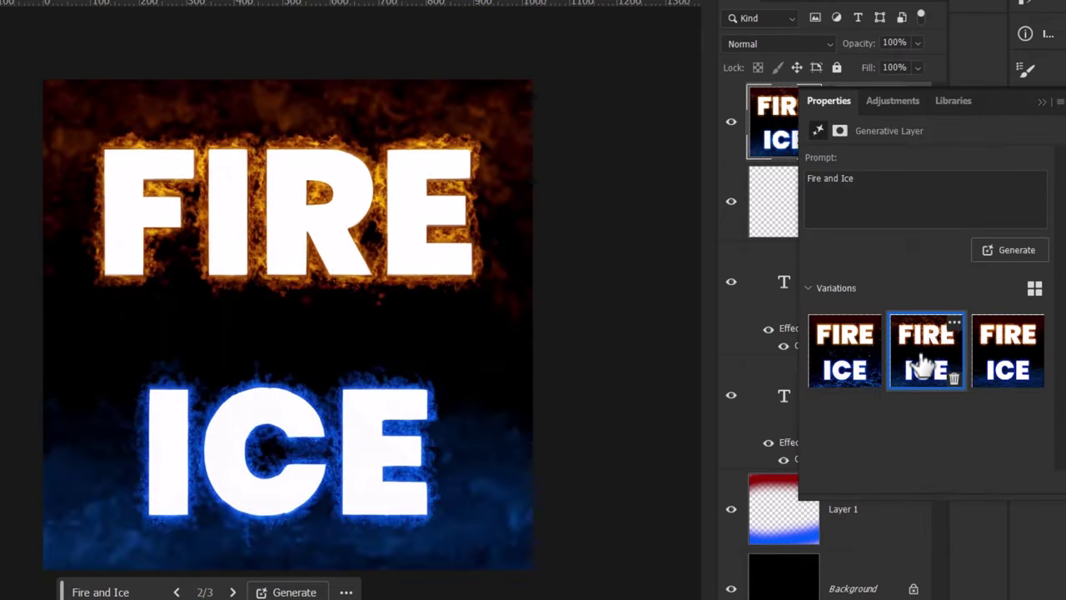
left_click(995, 360)
left_click(946, 375)
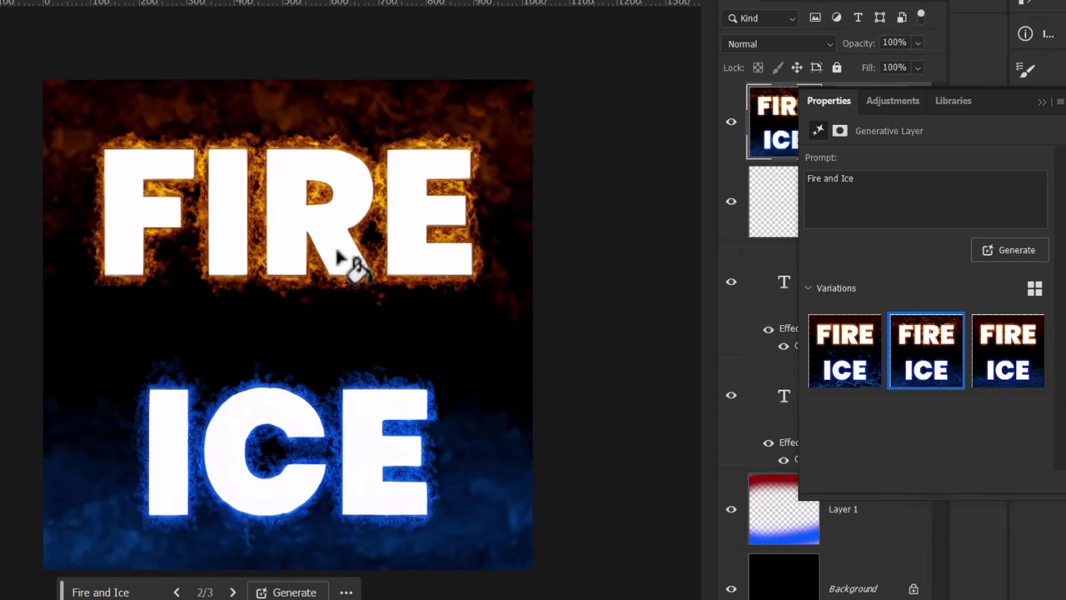
left_click(859, 337)
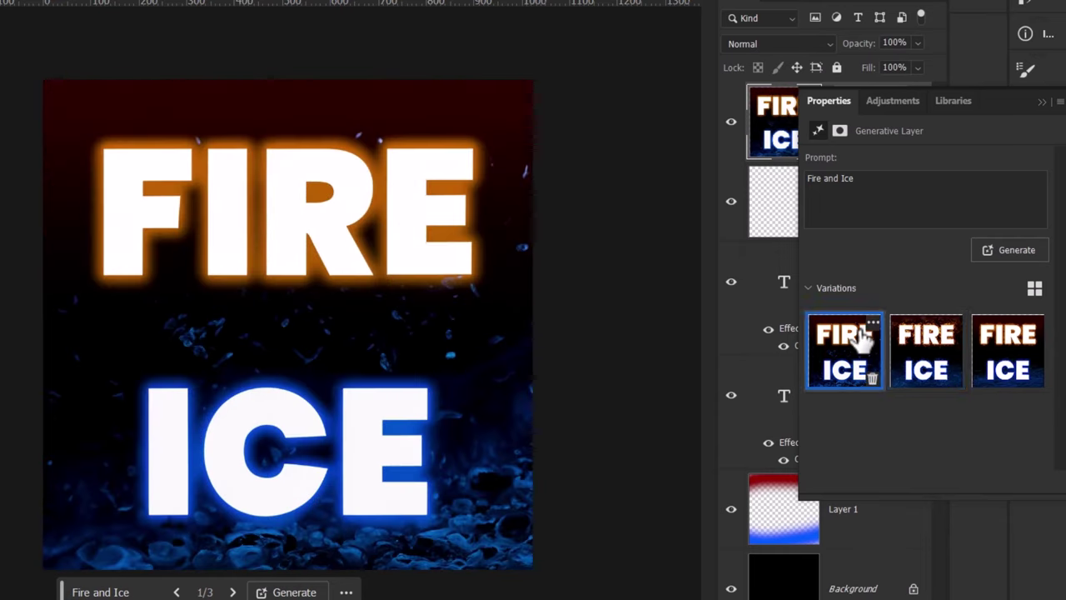
left_click(908, 346)
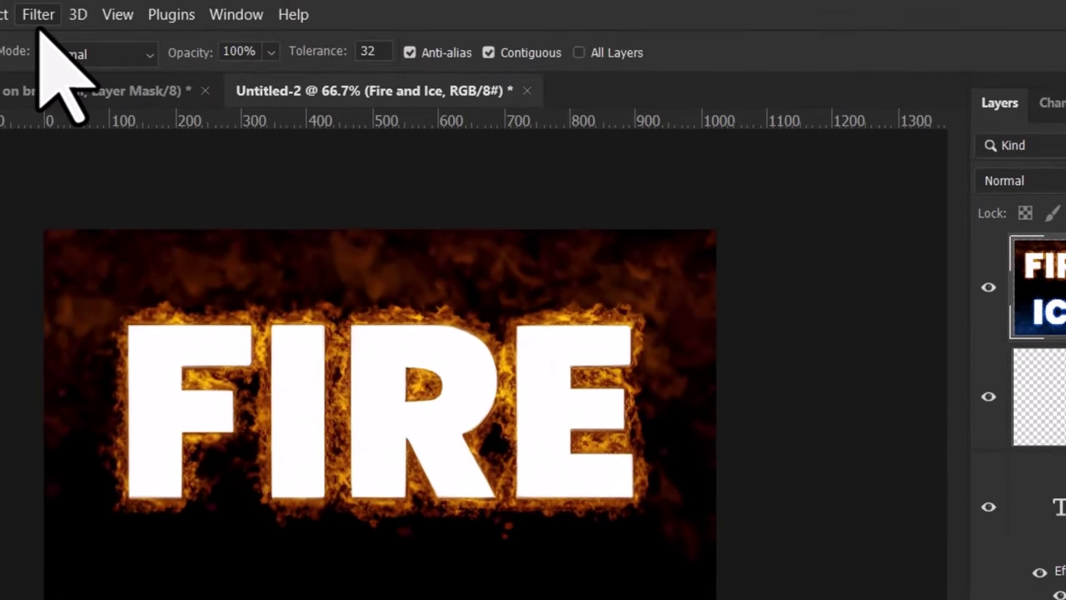
Apply a Gaussian Blur with an 8.2-pixel radius to the generated flames layer
left_click(37, 15)
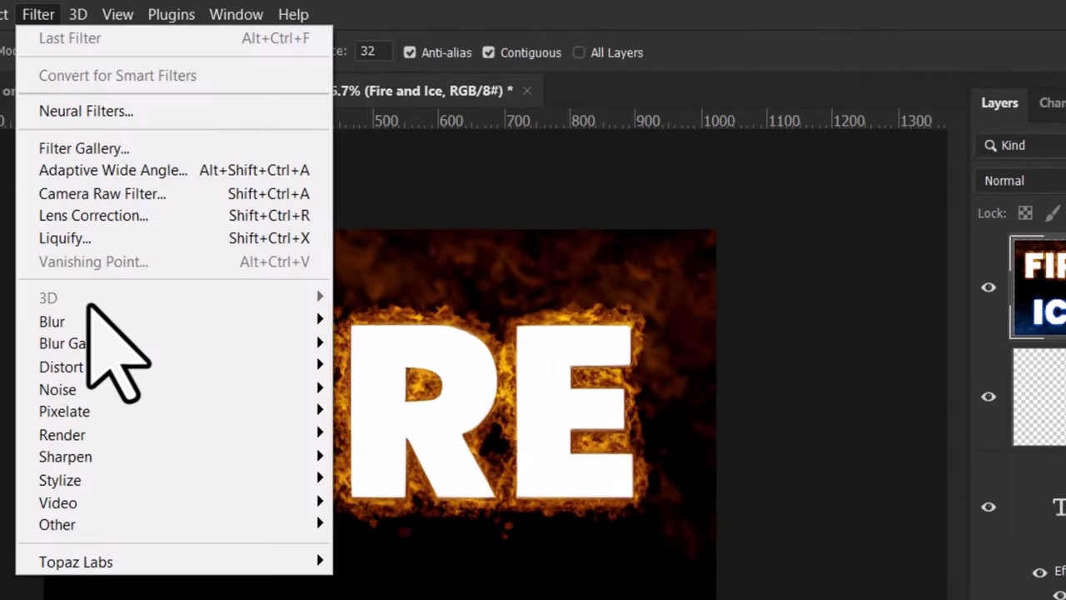
mouse_move(100, 323)
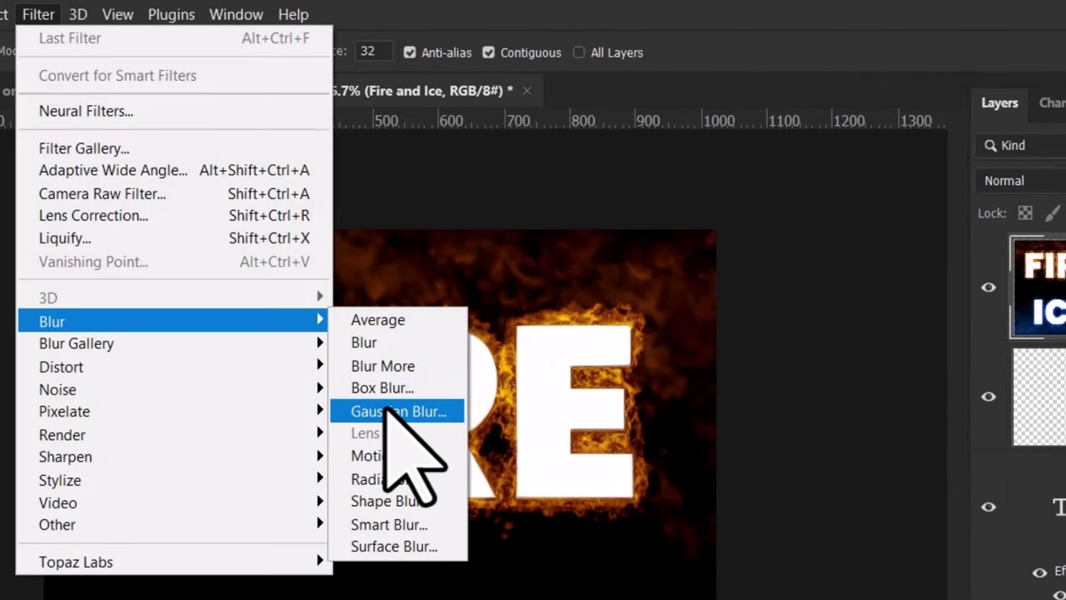
left_click(385, 408)
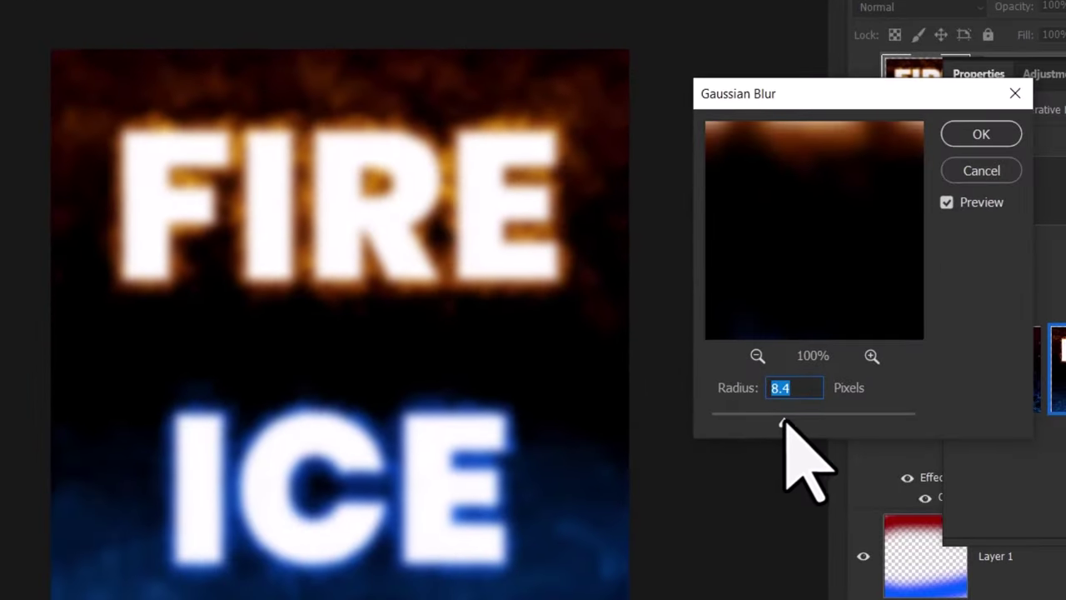
left_click_drag(786, 423, 783, 423)
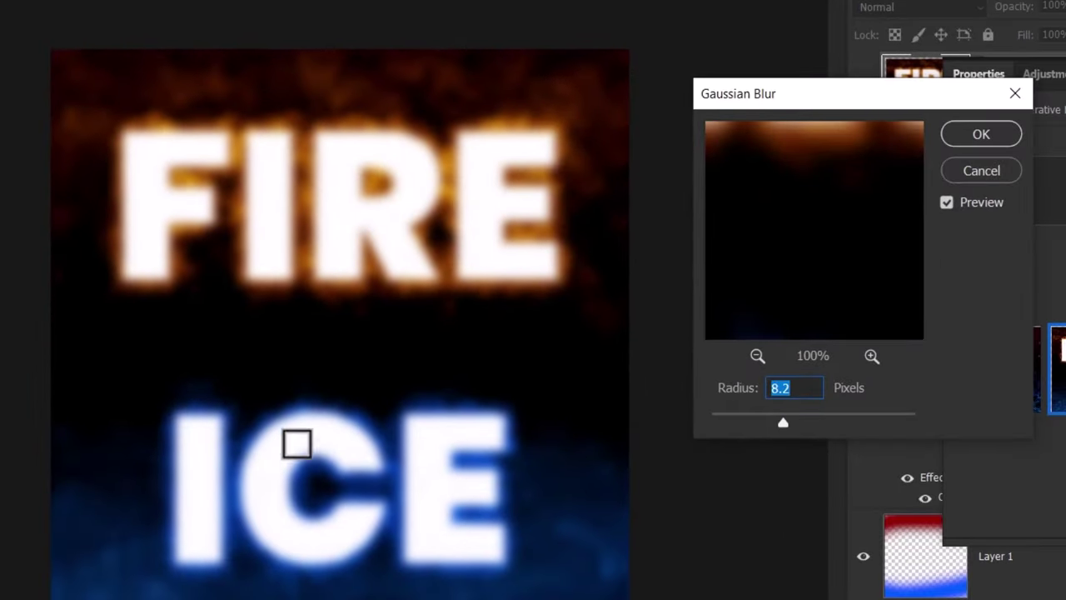
left_click(982, 136)
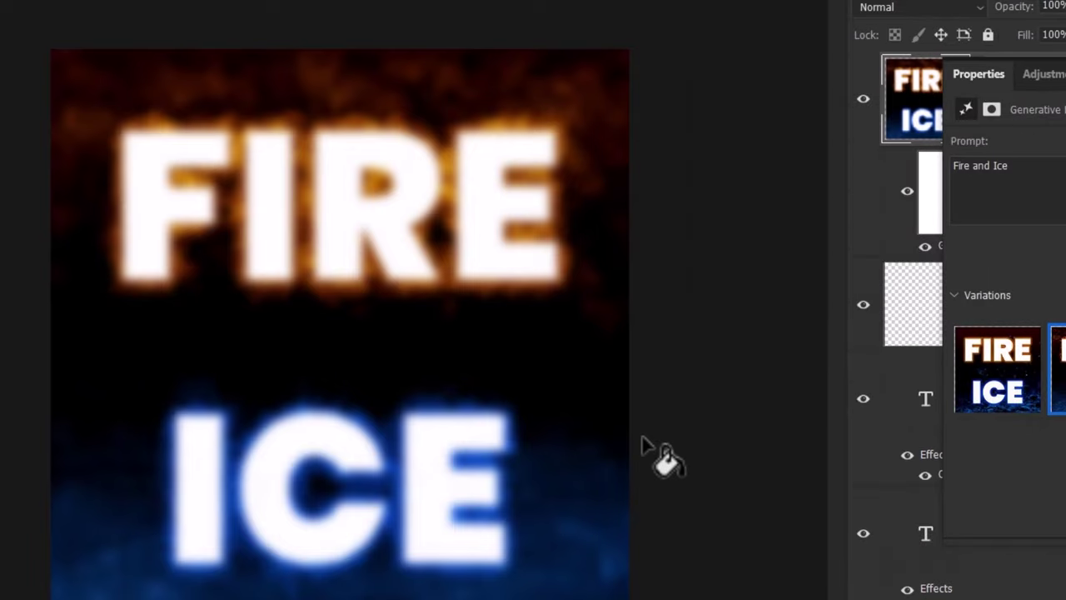
Select all and turn it into a half-strength selection with a grey Quick Mask fill
key("ctrl+a")
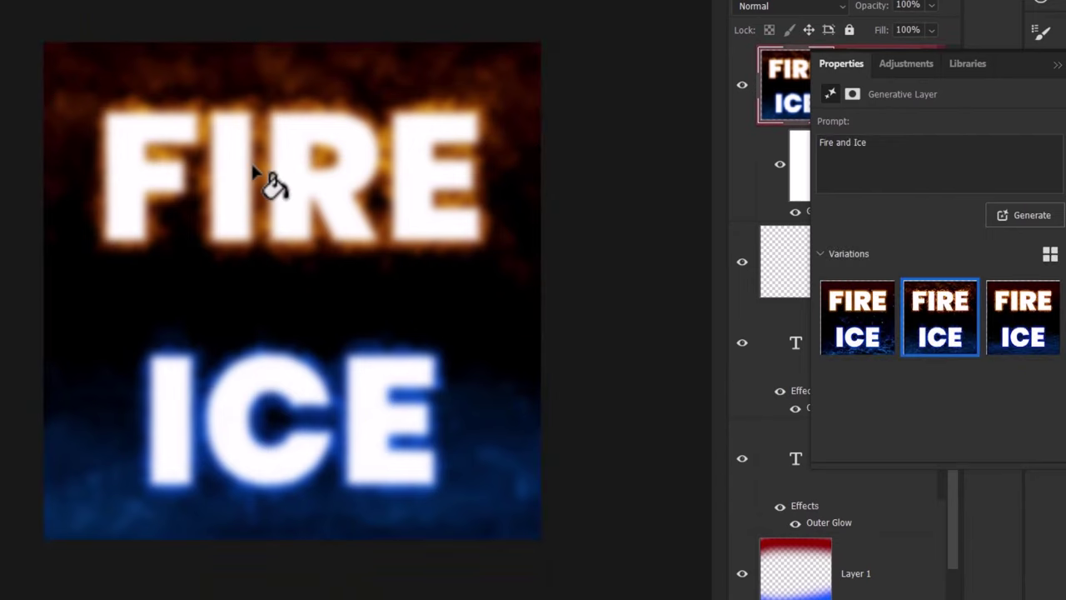
left_click(252, 168)
key("q")
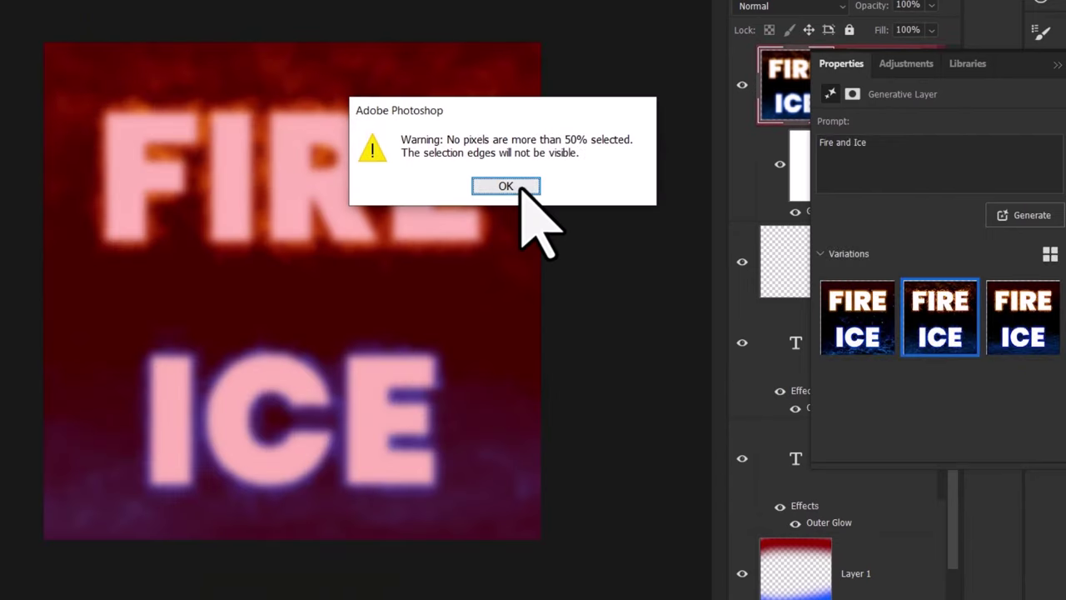
left_click(522, 190)
Generative-fill 'fire and ice effect' and keep variation 3 with flames around the letters
left_click(127, 562)
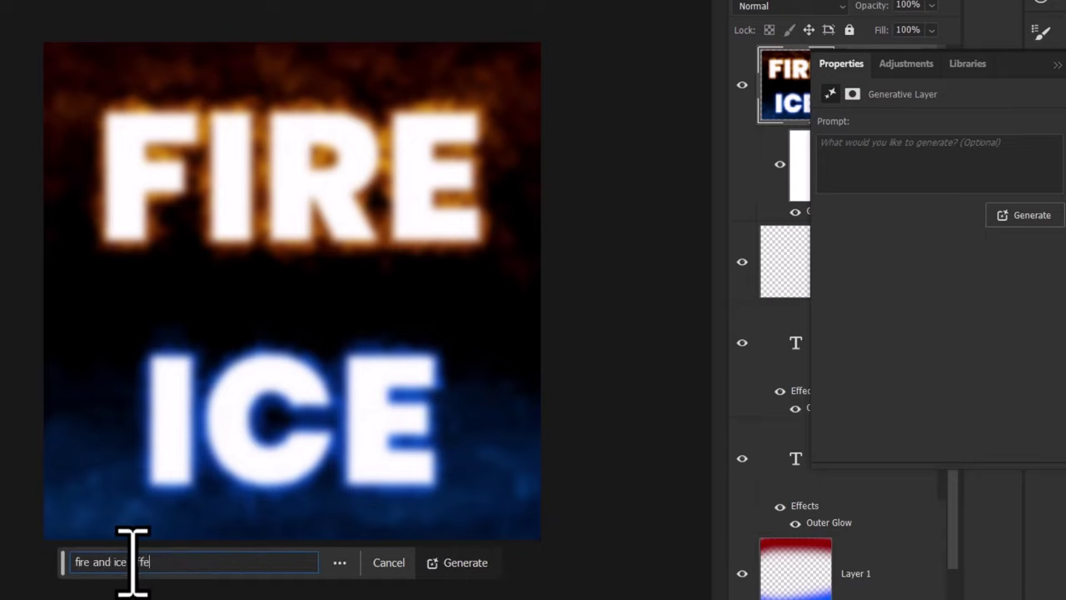
left_click(442, 570)
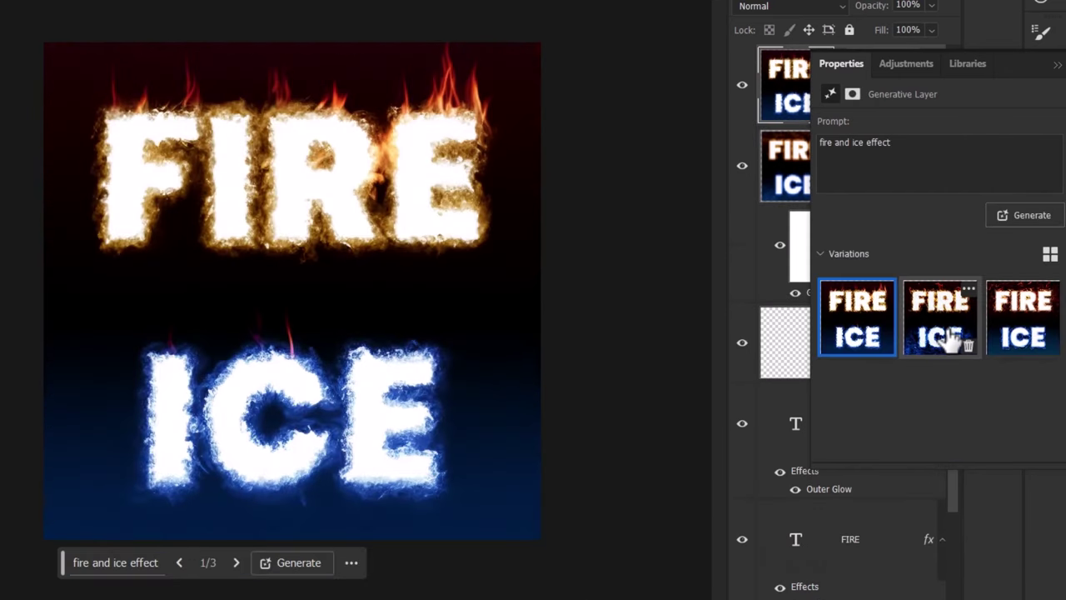
left_click(950, 340)
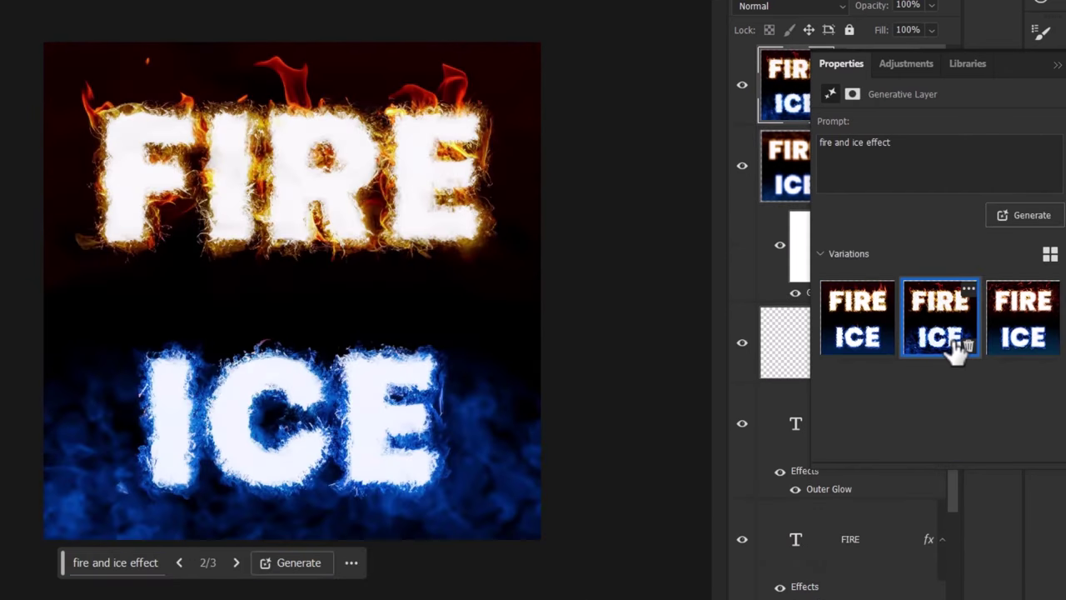
left_click(1034, 341)
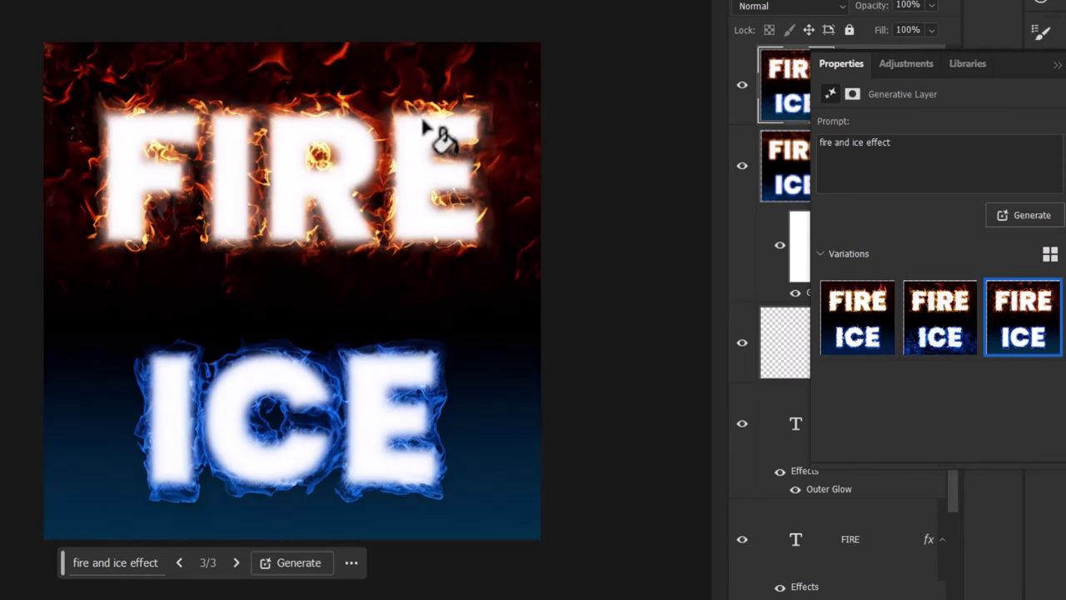
left_click(845, 330)
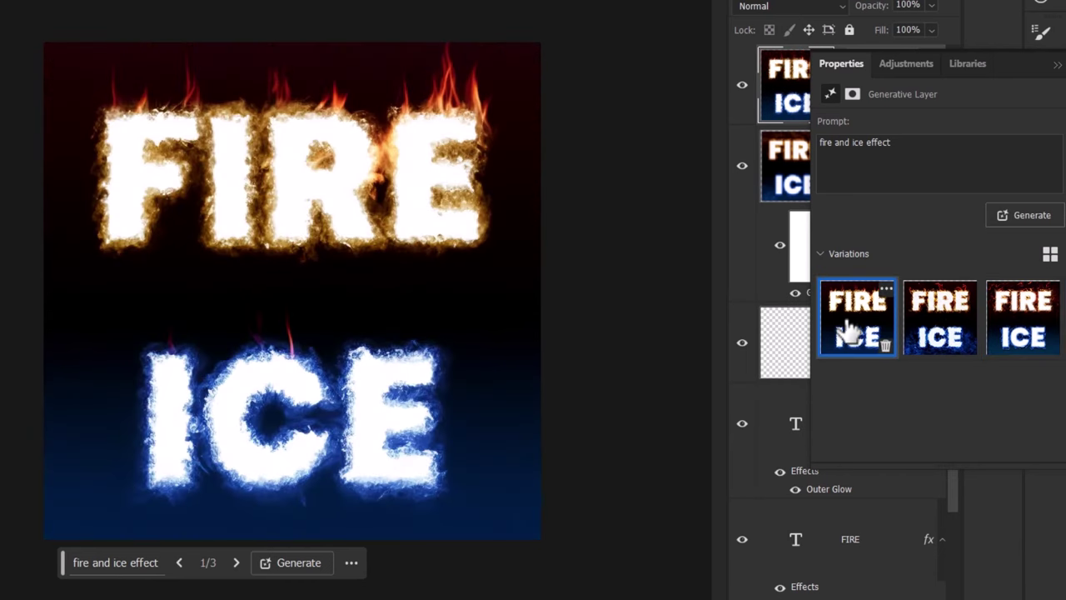
left_click(934, 334)
left_click(1043, 332)
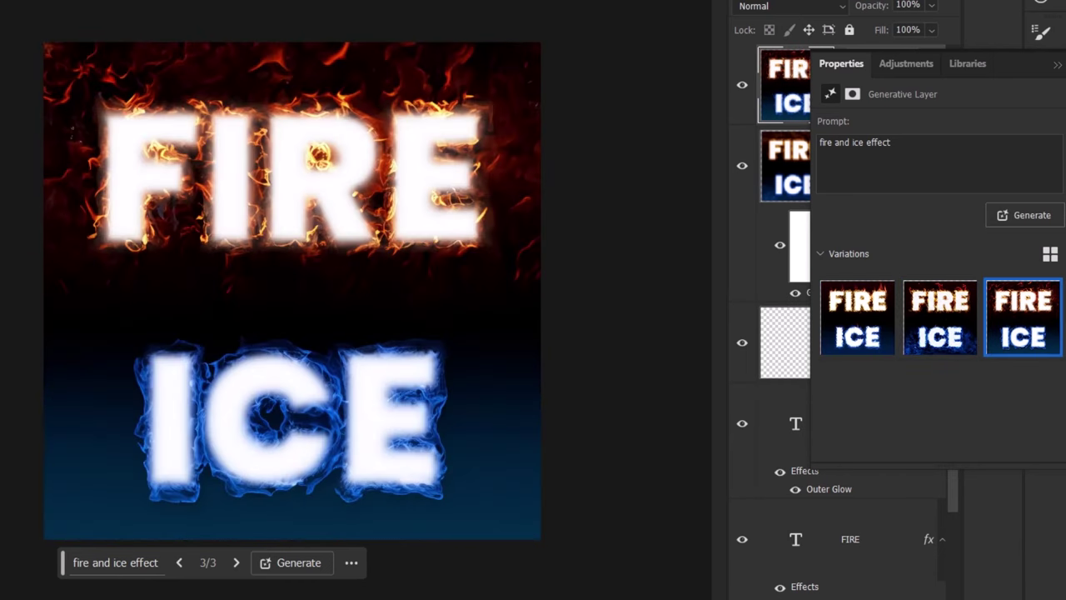
Drag the fire and ice effect layer below FIRE and ICE, then set both text layers' fill to 77%
left_click(1041, 60)
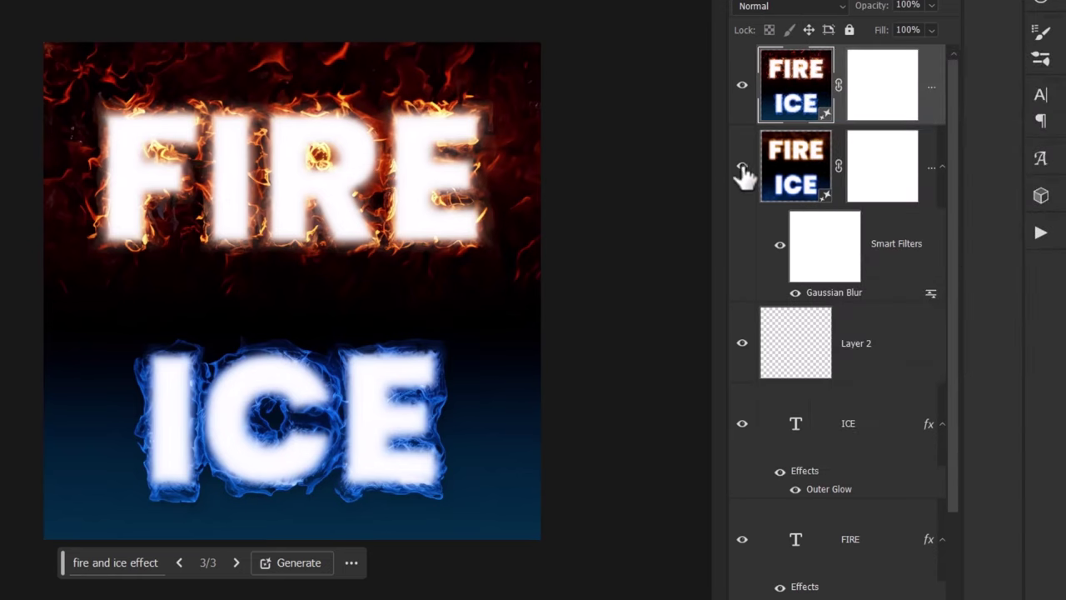
left_click_drag(794, 102, 823, 568)
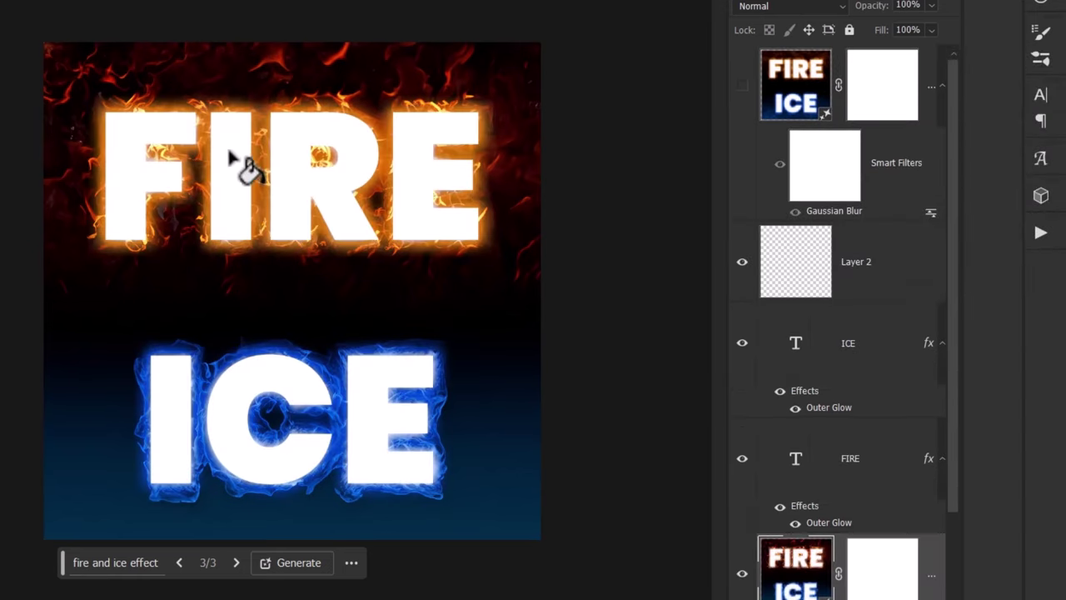
left_click(873, 473)
left_click(869, 354, "shift")
left_click(931, 29)
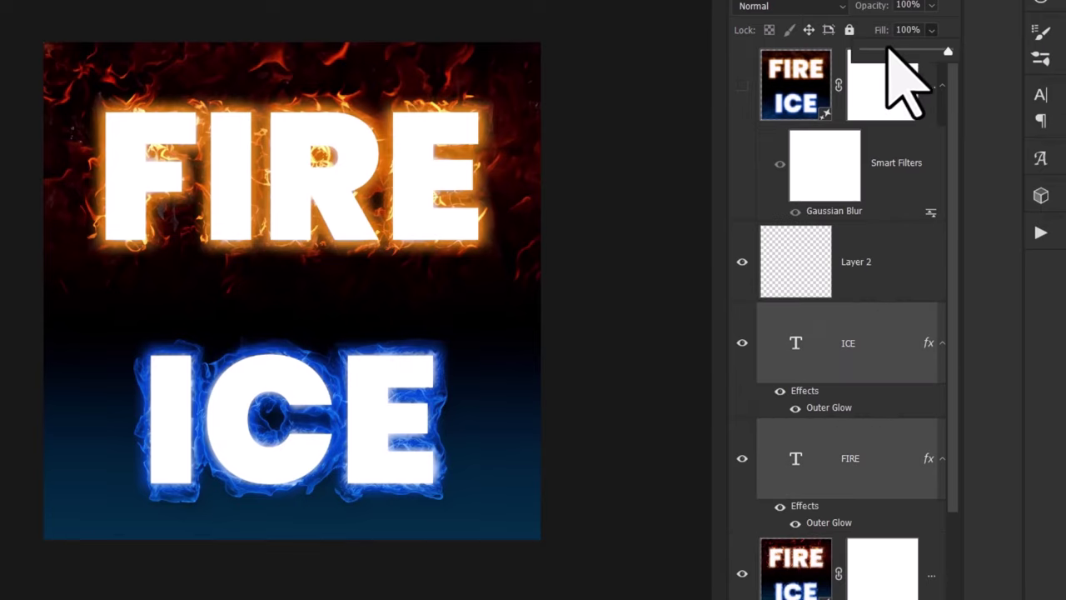
left_click(902, 51)
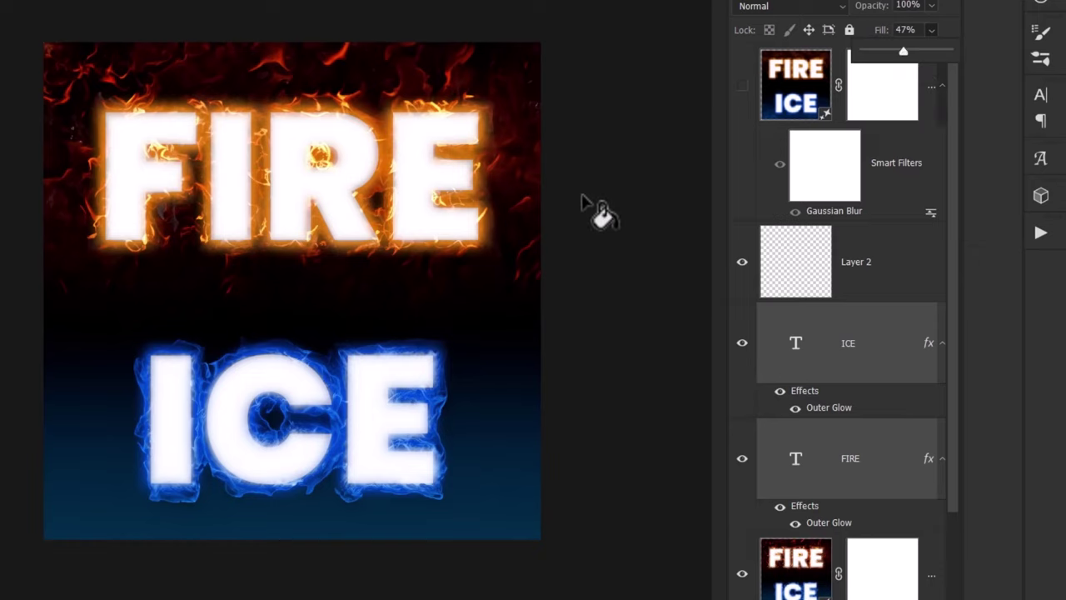
left_click_drag(906, 51, 929, 51)
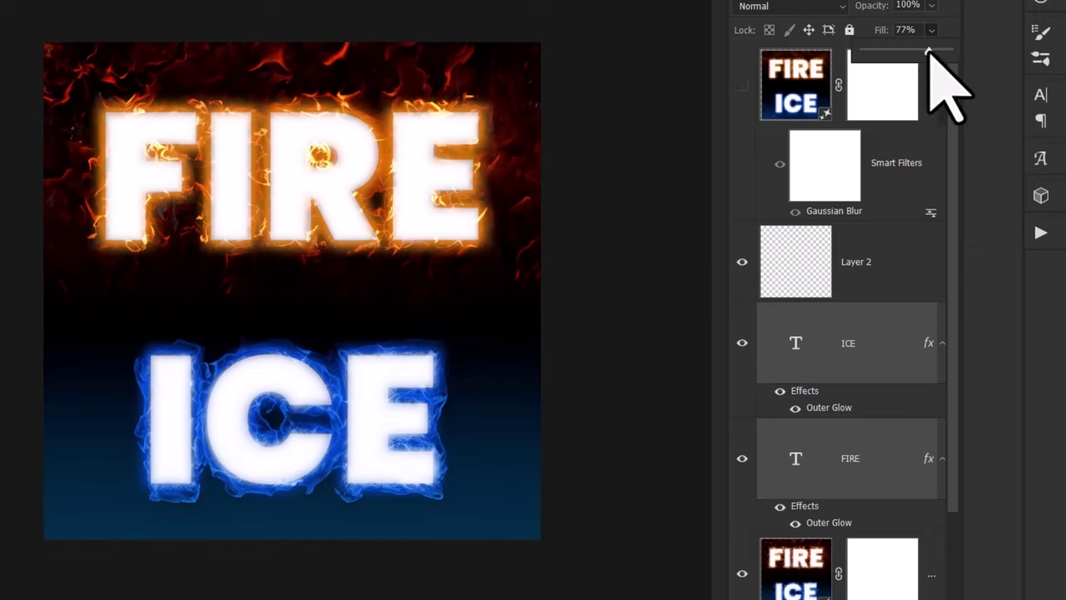